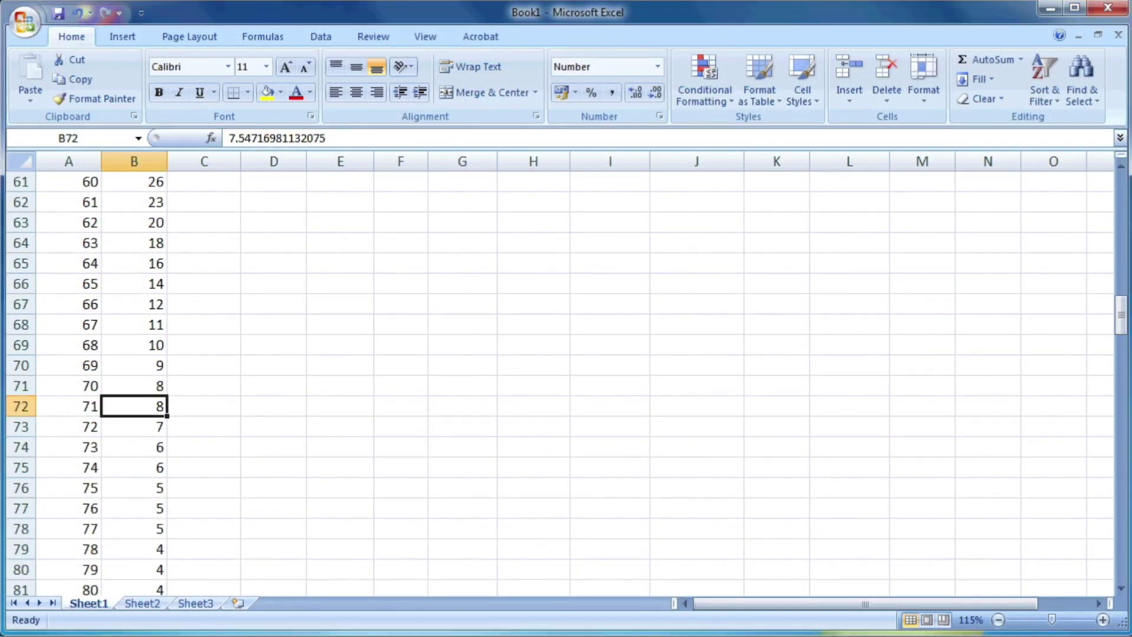
Enter the X series 1, 2, 3… in column A and the integer Y counts in column B.
left_click(260, 304)
Select the X and Y data and insert a markers-only scatter chart.
scroll(262, 306, "up", 5)
scroll(262, 306, "up", 15)
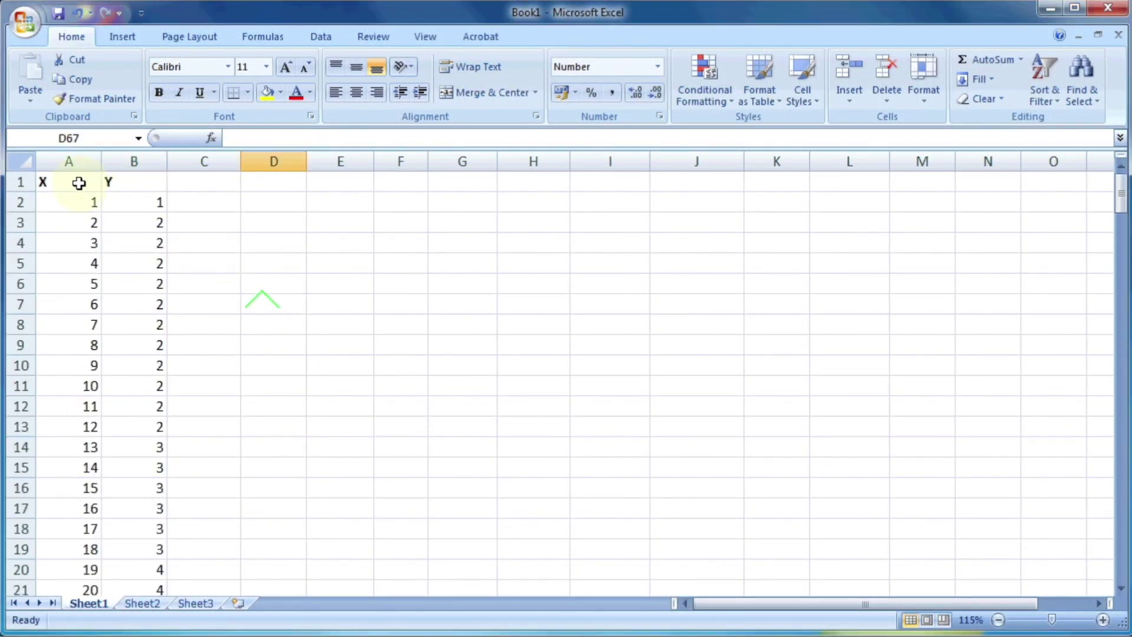
left_click_drag(78, 182, 76, 263)
left_click_drag(136, 181, 135, 376)
left_click(214, 266)
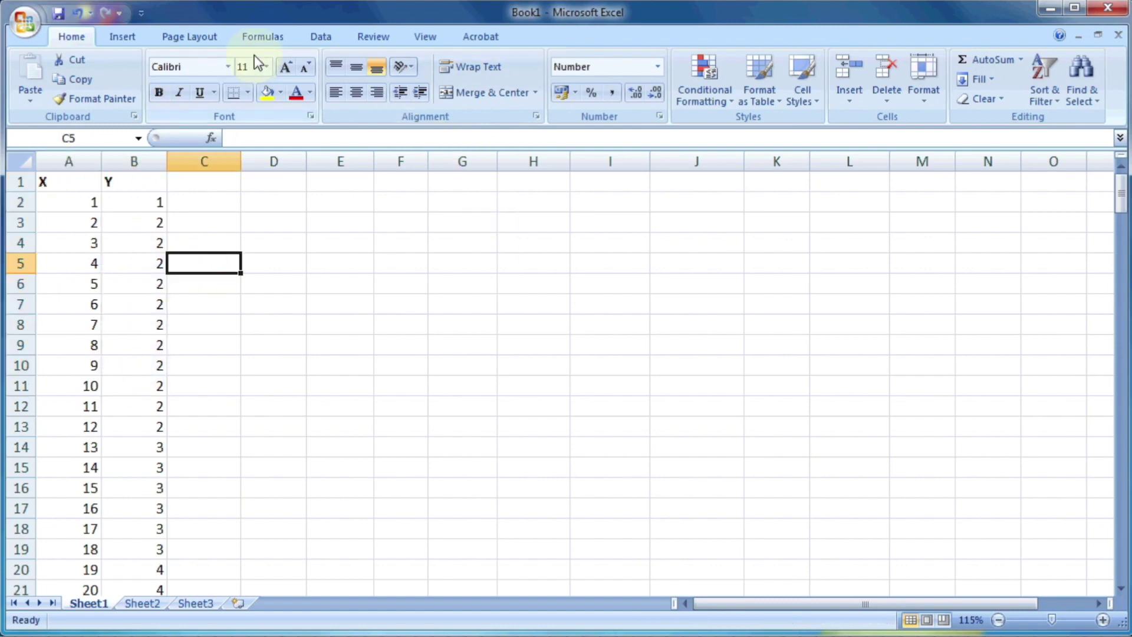
left_click(122, 37)
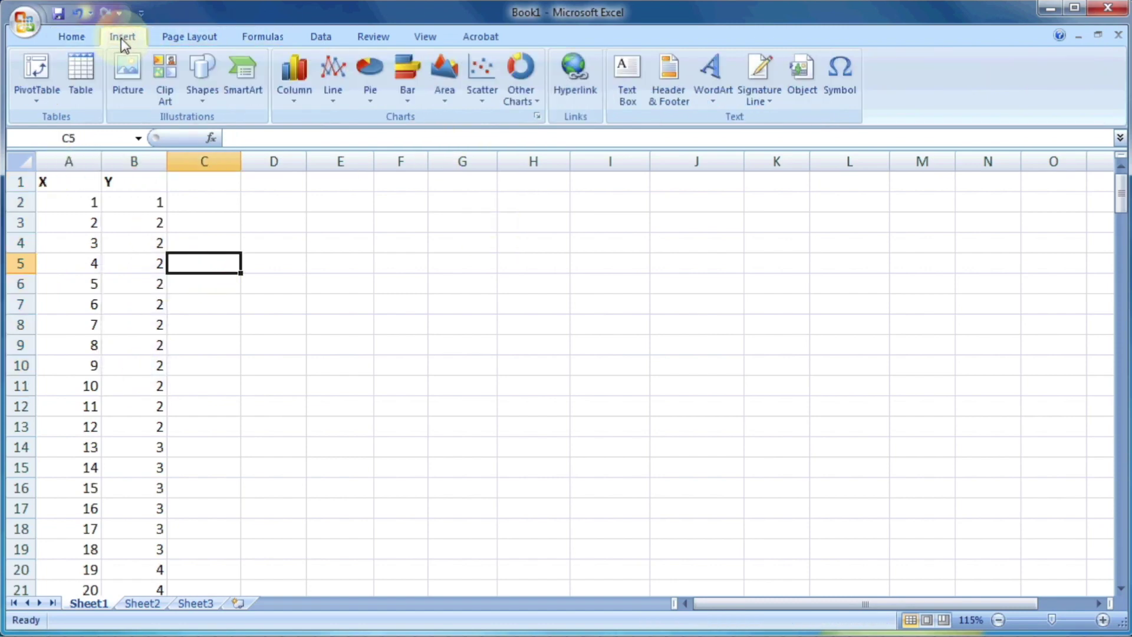
left_click(478, 69)
left_click(487, 147)
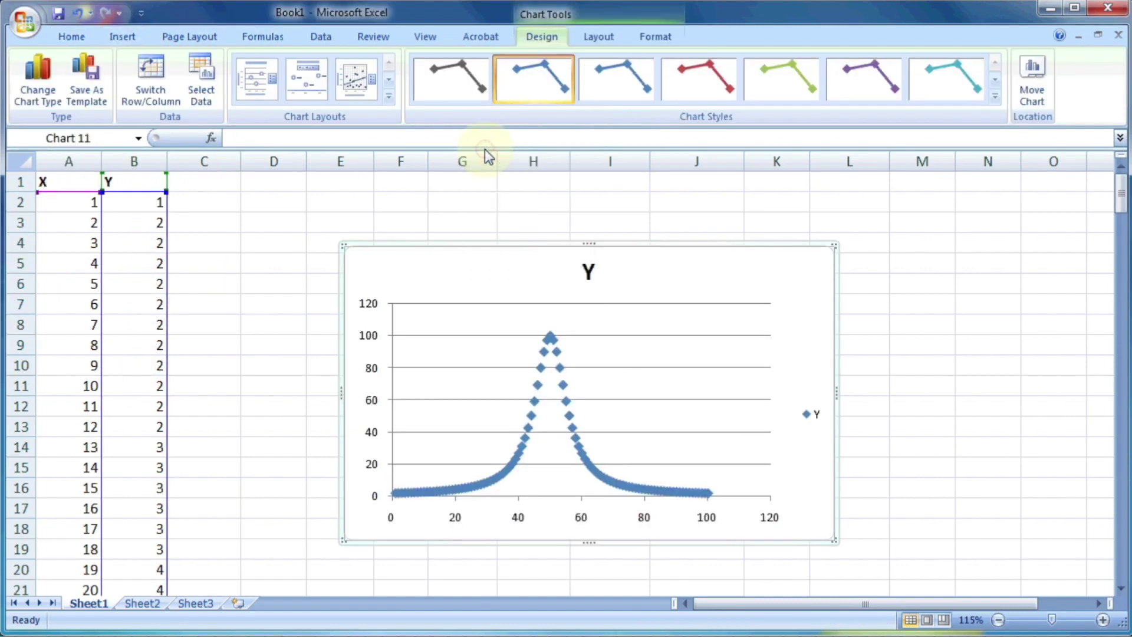
Delete the chart's empty title and its legend.
left_click(588, 273)
key("Delete")
left_click(804, 388)
key("Delete")
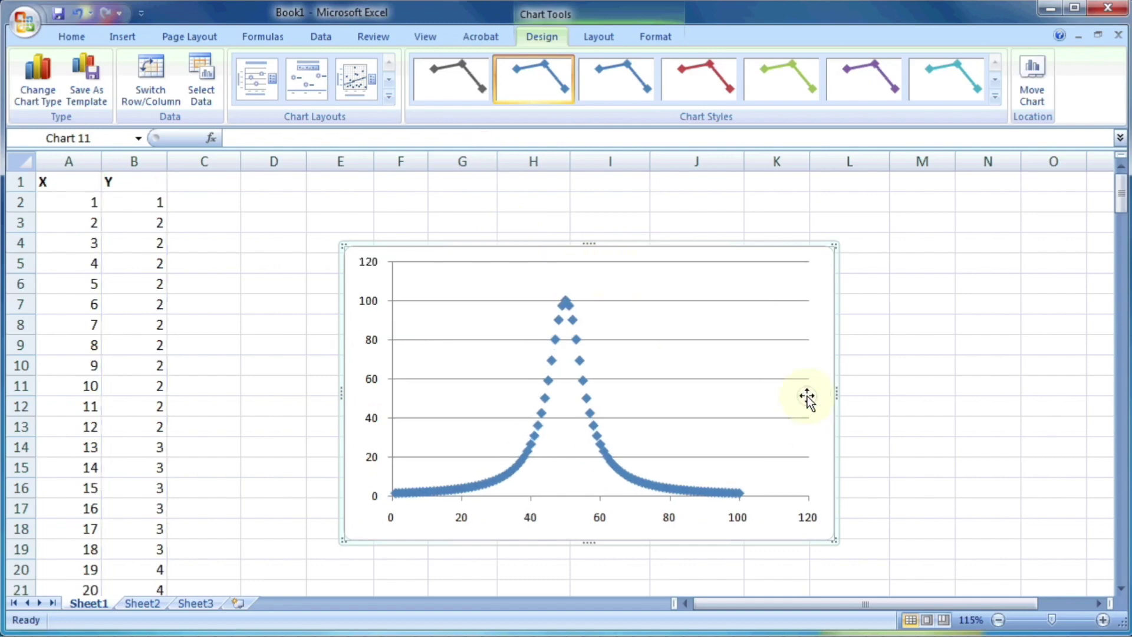
Fix the horizontal axis maximum at 100.
right_click(738, 519)
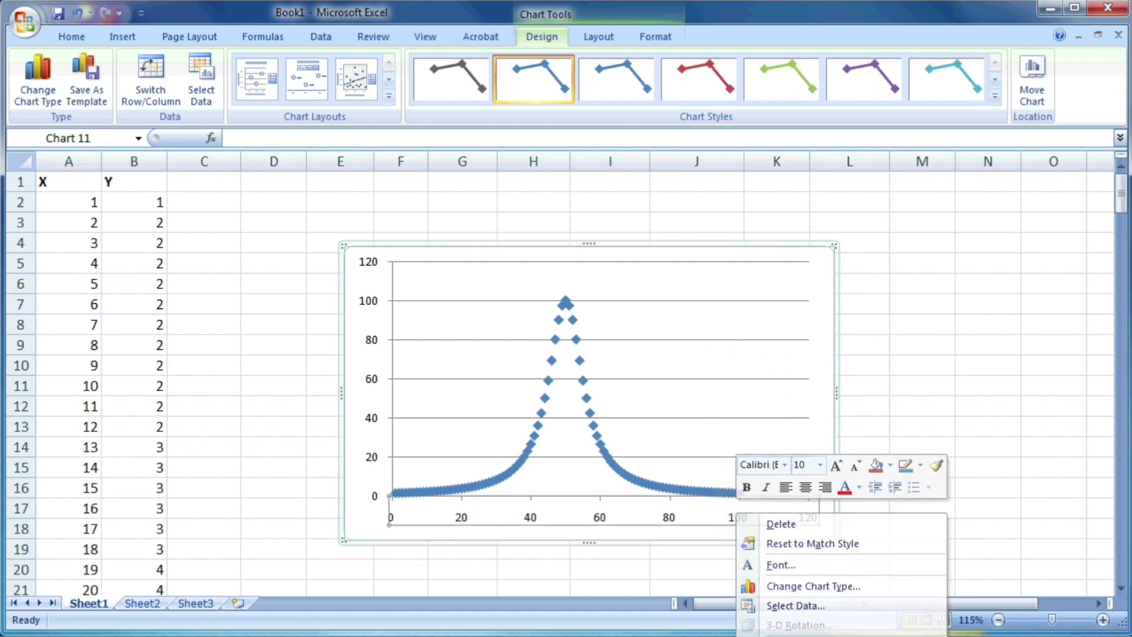
left_click(778, 621)
left_click(380, 159)
type("1")
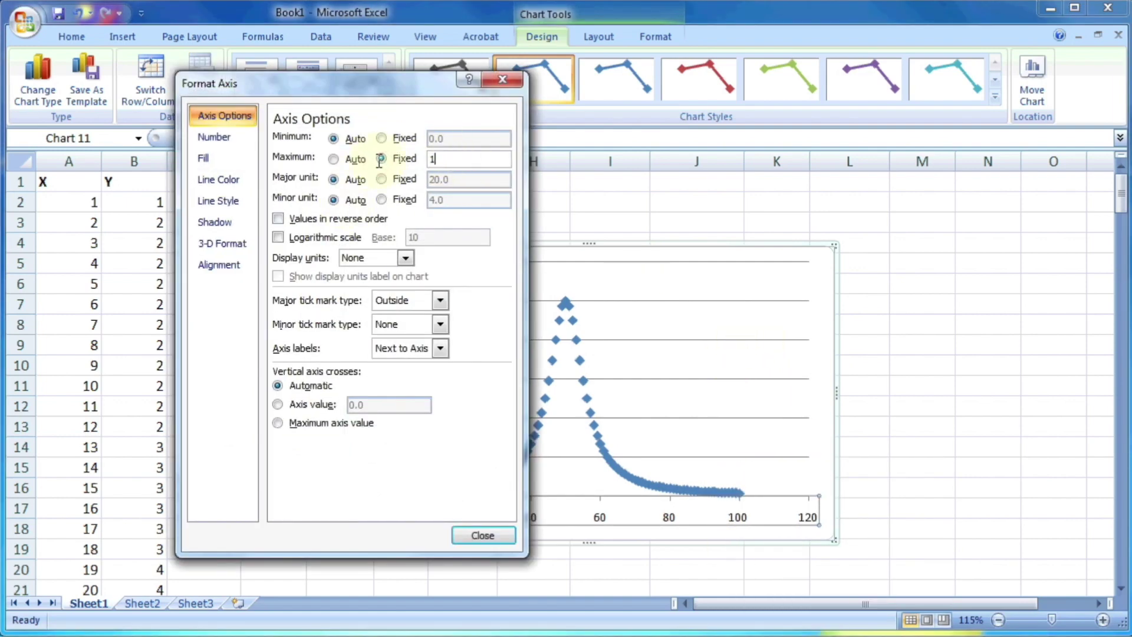
type("00")
key("Return")
Change the data series markers to built-in circles.
right_click(613, 340)
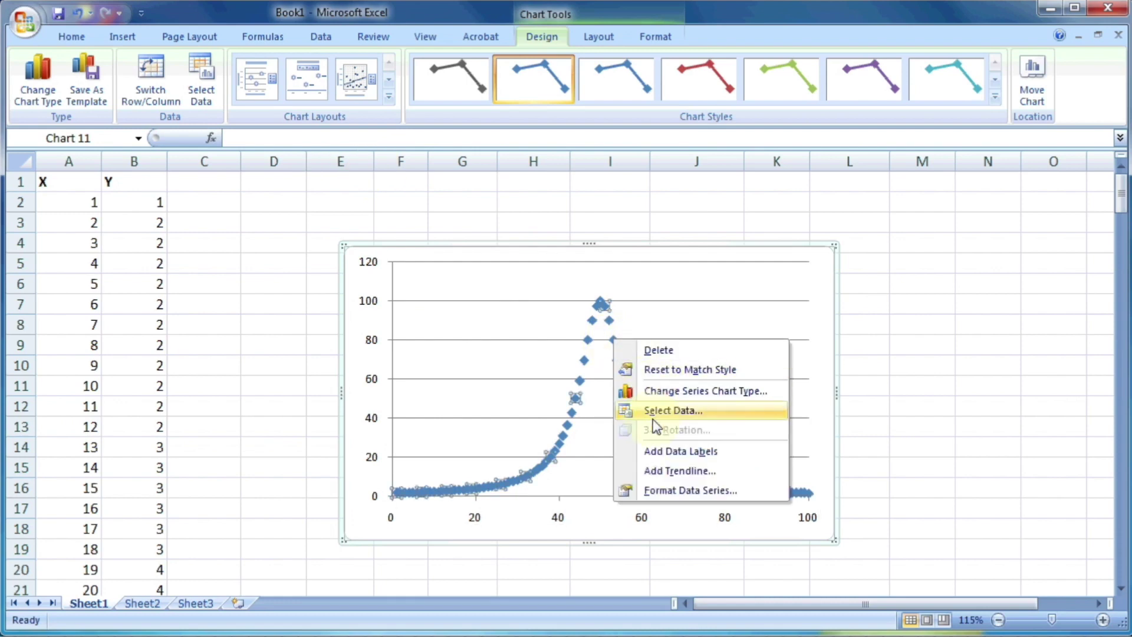
left_click(663, 489)
left_click(220, 135)
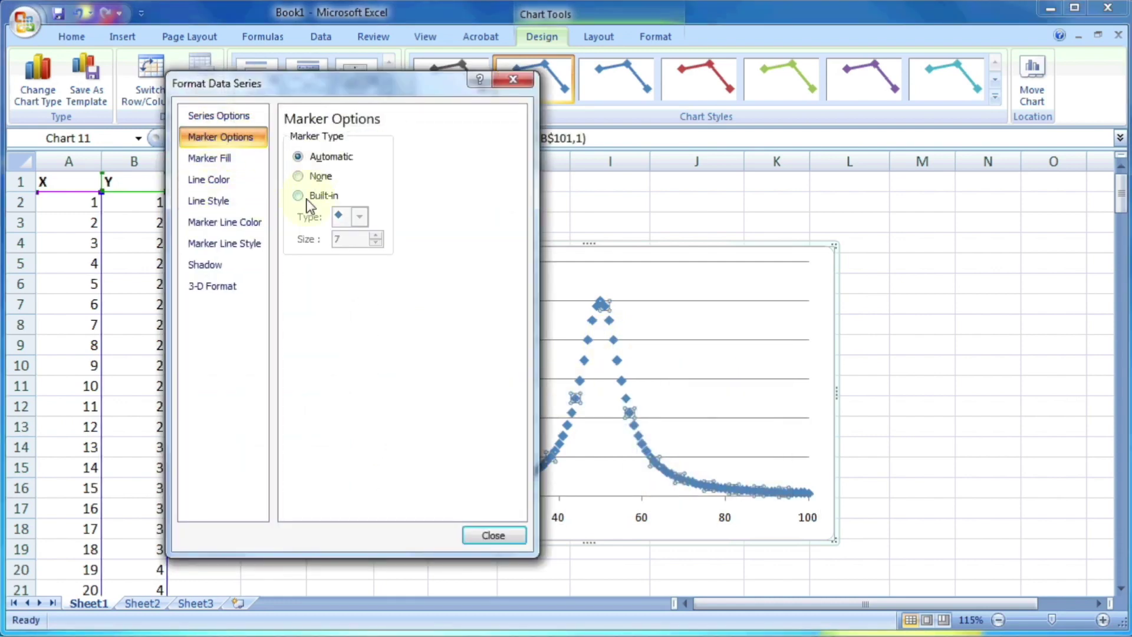
left_click(298, 195)
left_click(359, 217)
left_click(348, 356)
Fill the markers solid red with no connecting line or outline, and move the chart right.
left_click(223, 158)
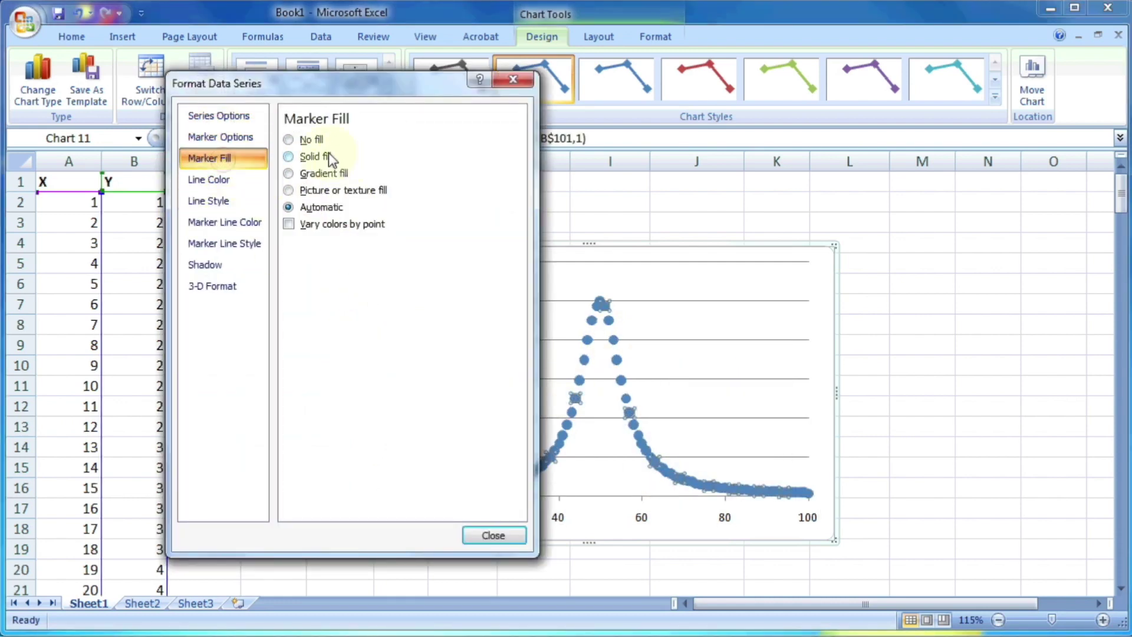
left_click(319, 156)
left_click(208, 180)
left_click(308, 156)
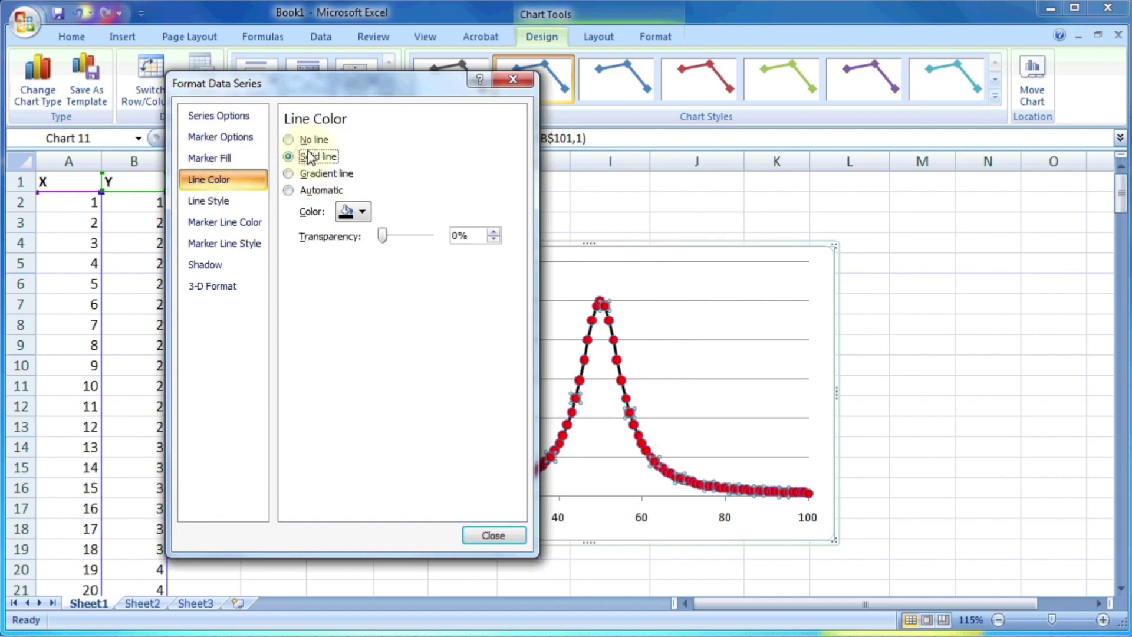
left_click(307, 140)
left_click(209, 200)
left_click(225, 221)
left_click(308, 139)
left_click(485, 537)
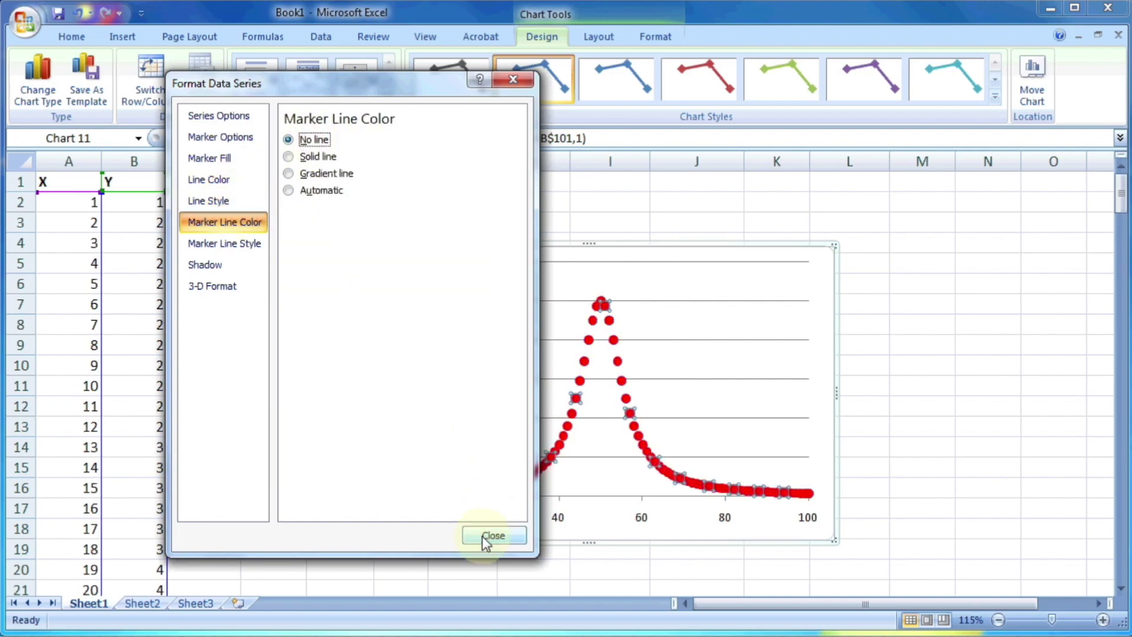
left_click_drag(826, 308, 1086, 360)
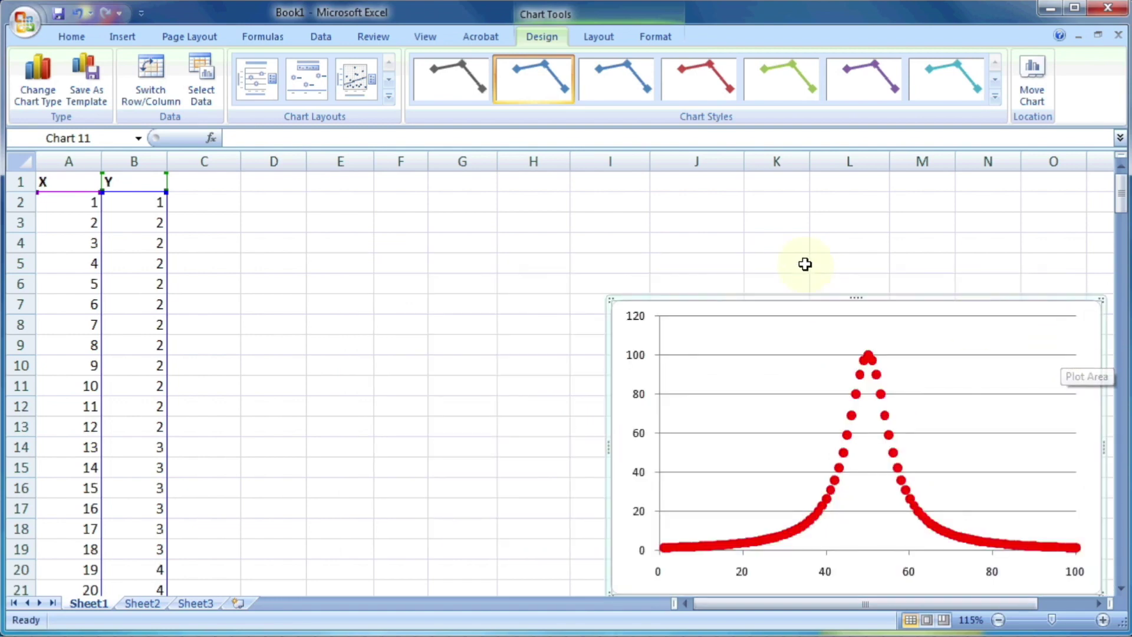
left_click(630, 182)
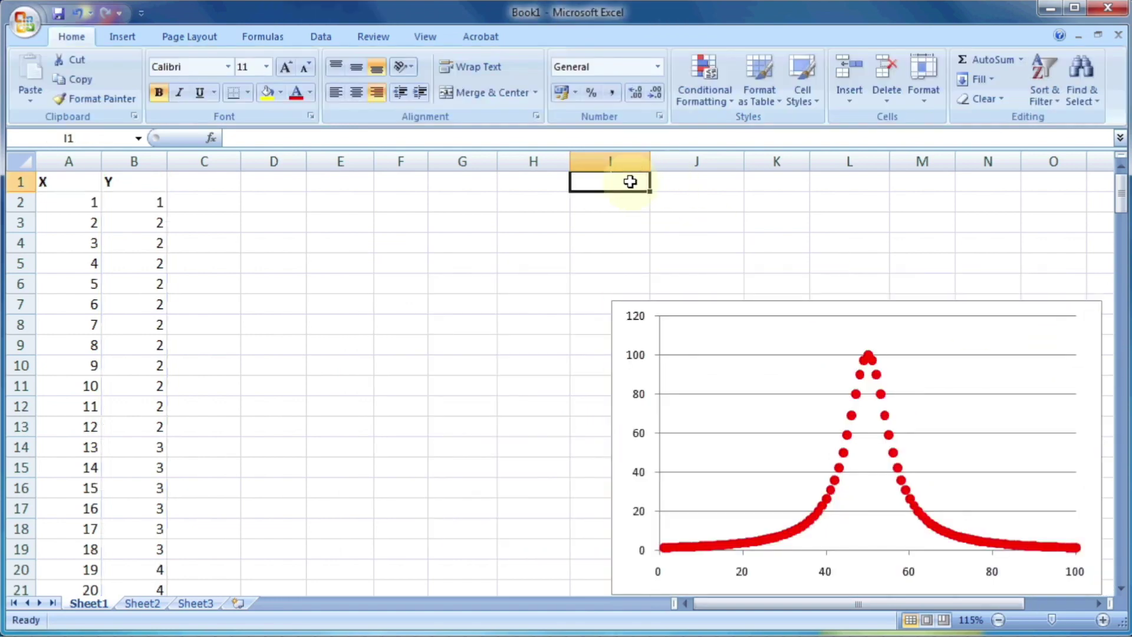
Type the labels 'I =', 'a =' and 'Gamma =' in I1:I3.
type("I")
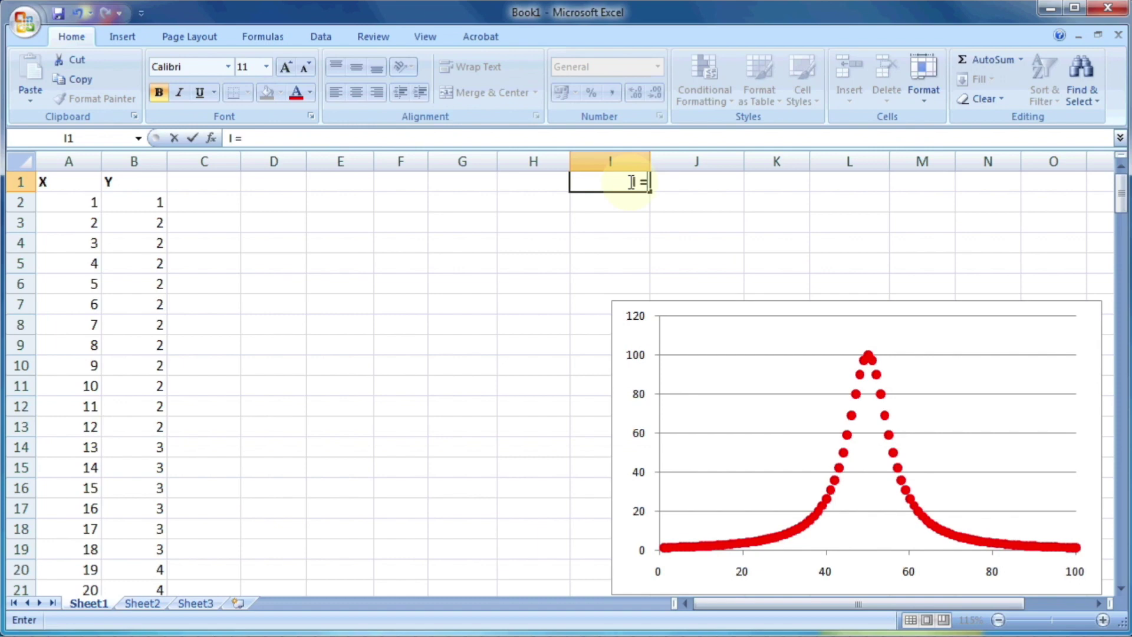
type(" =")
key("Return")
type("A")
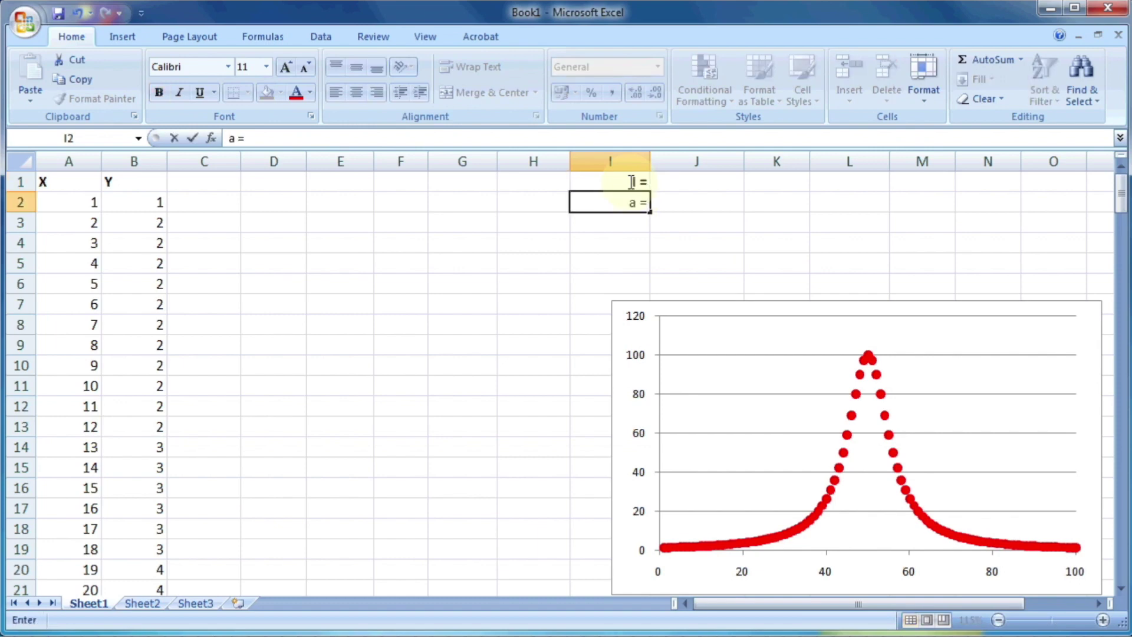
key("Return")
type("Gamma =")
key("Return")
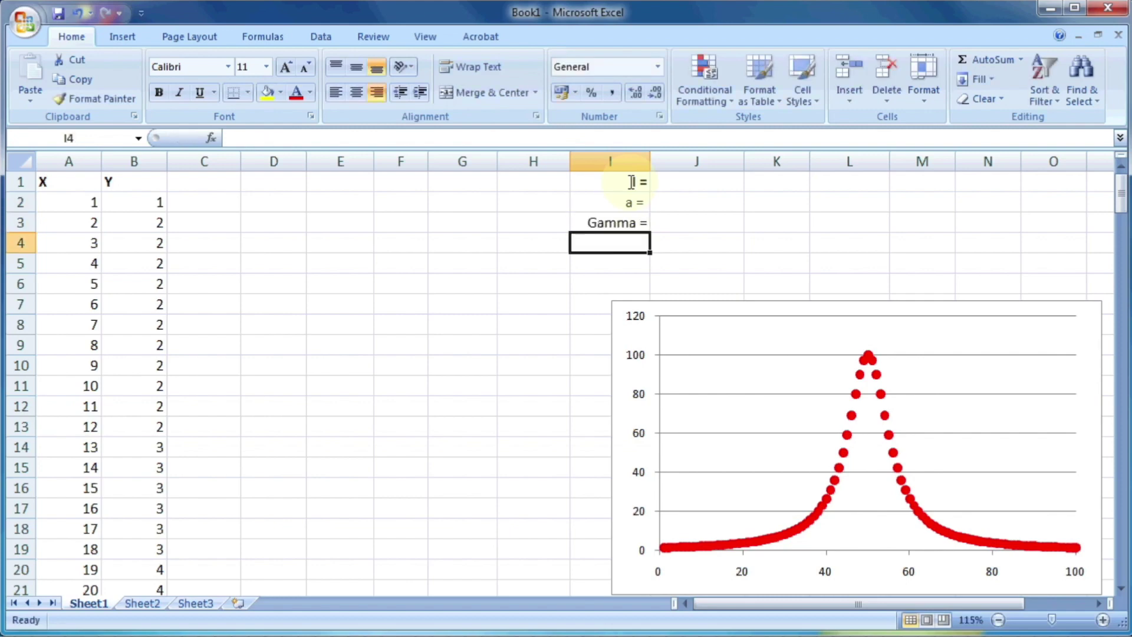
Enter the starting value 1 in J1, J2 and J3.
left_click(659, 181)
type("1")
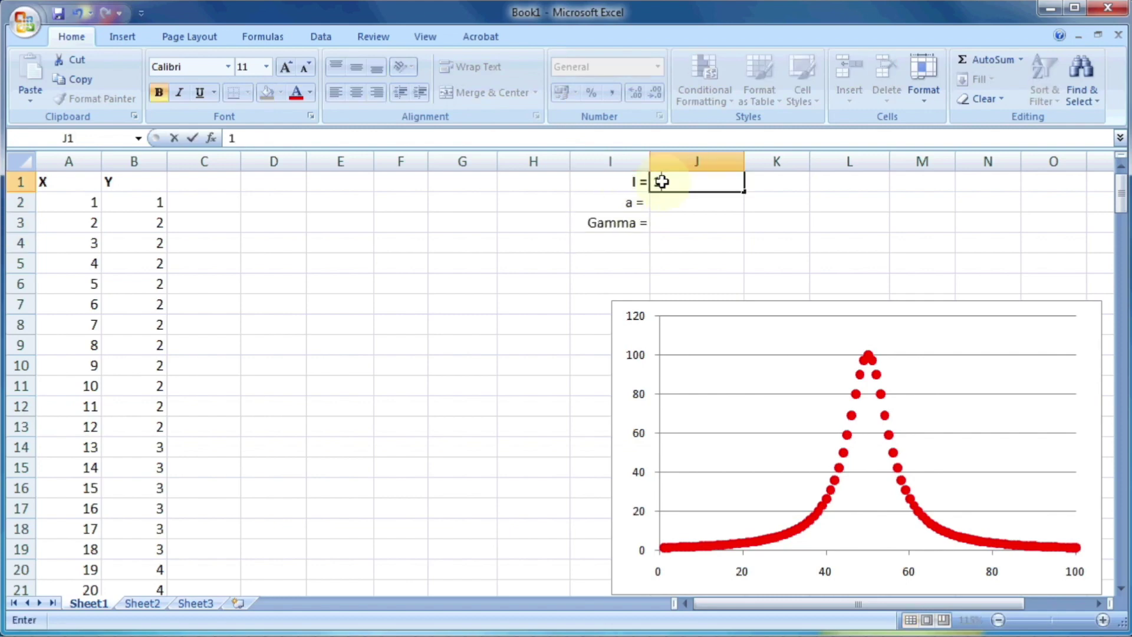
key("Return")
type("1")
key("Return")
type("1")
key("Return")
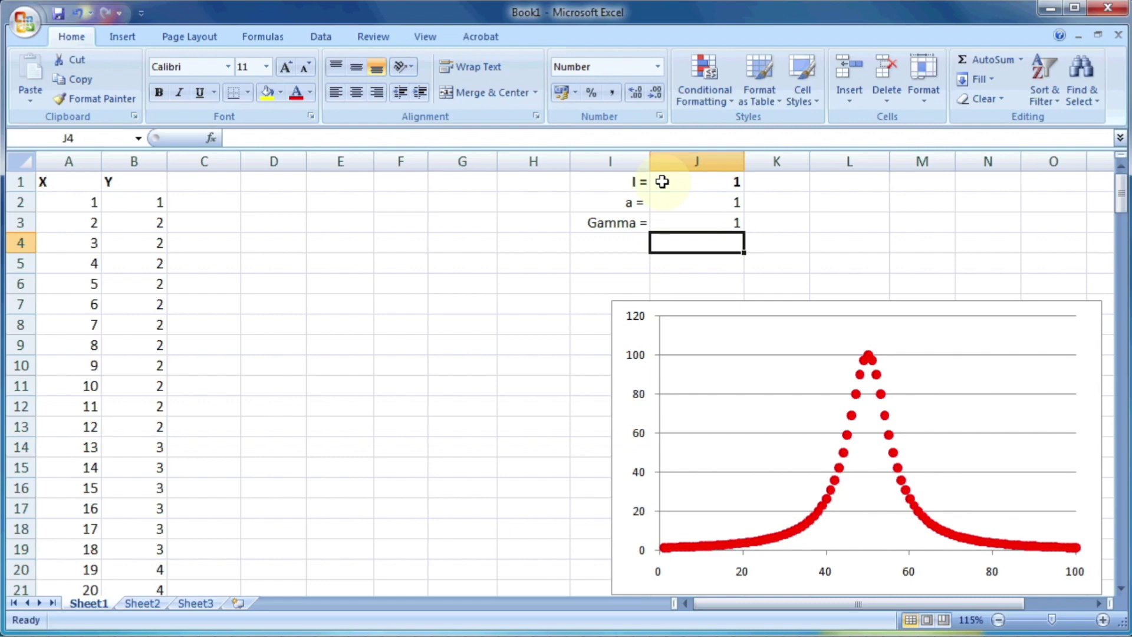
left_click(202, 182)
Head column C 'Fit' and enter the Lorentzian formula in C2 using J1, J2, J3 and A2.
type("Fit")
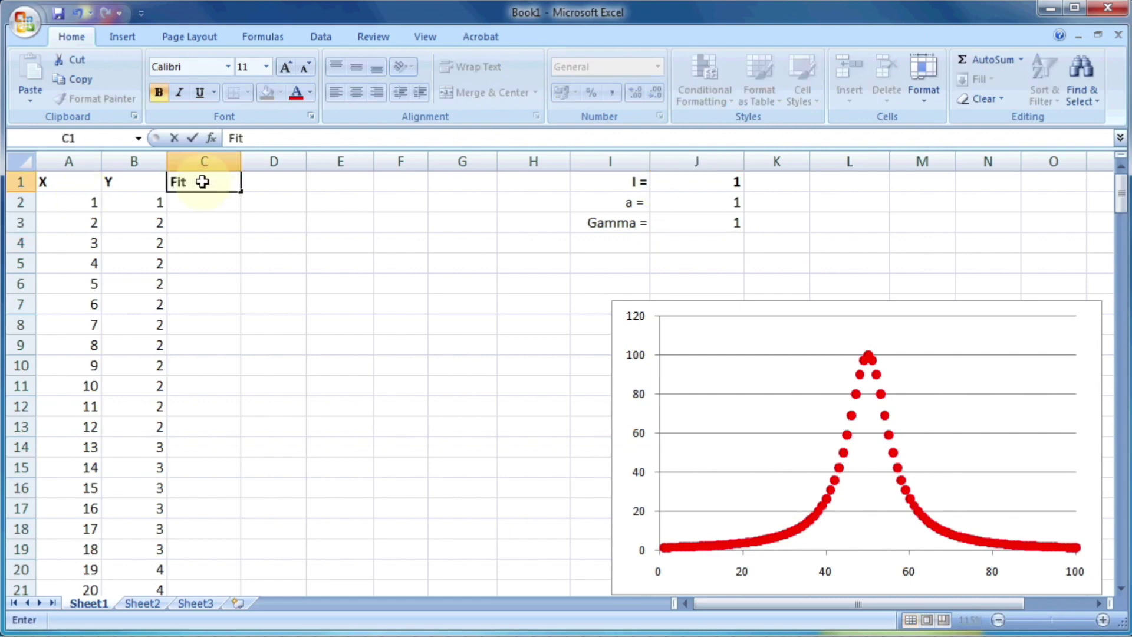
key("Return")
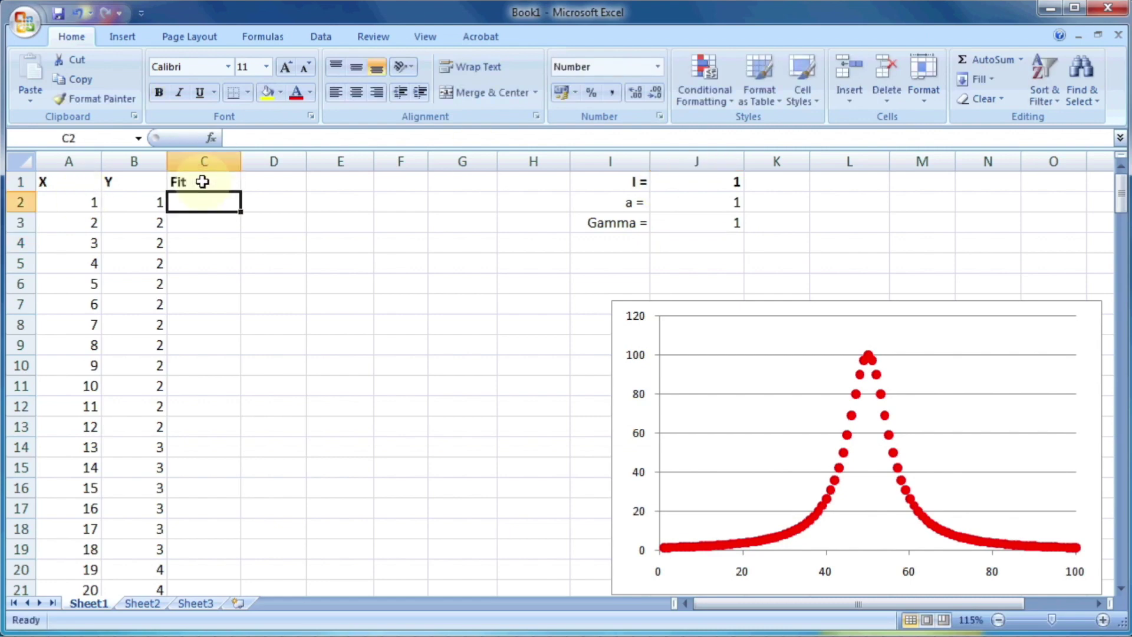
type("=")
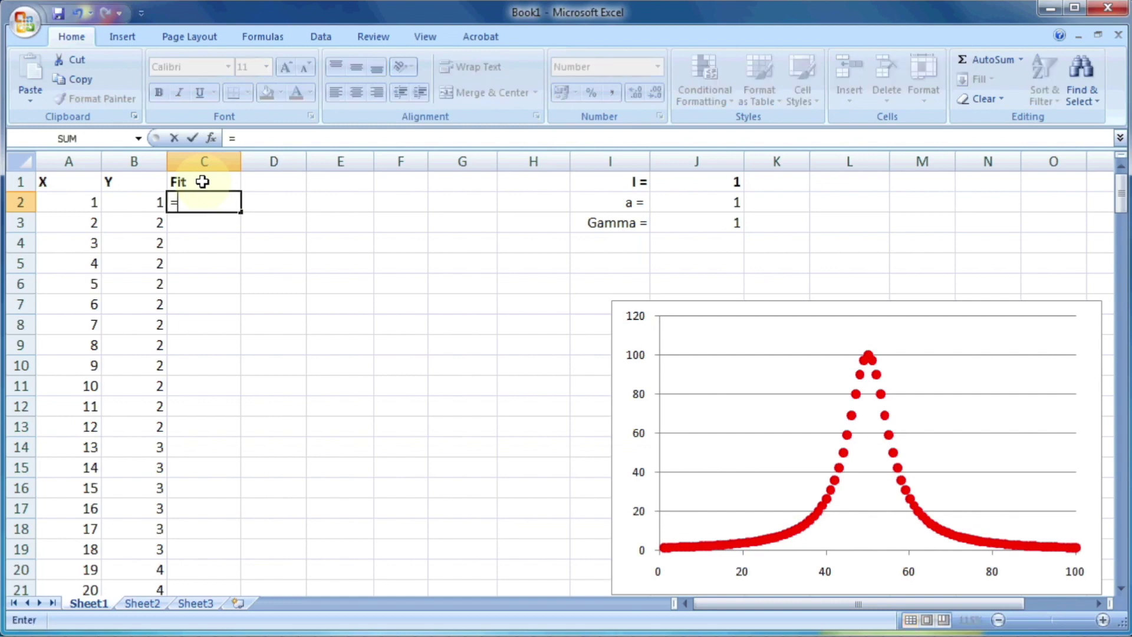
left_click(693, 183)
type("/")
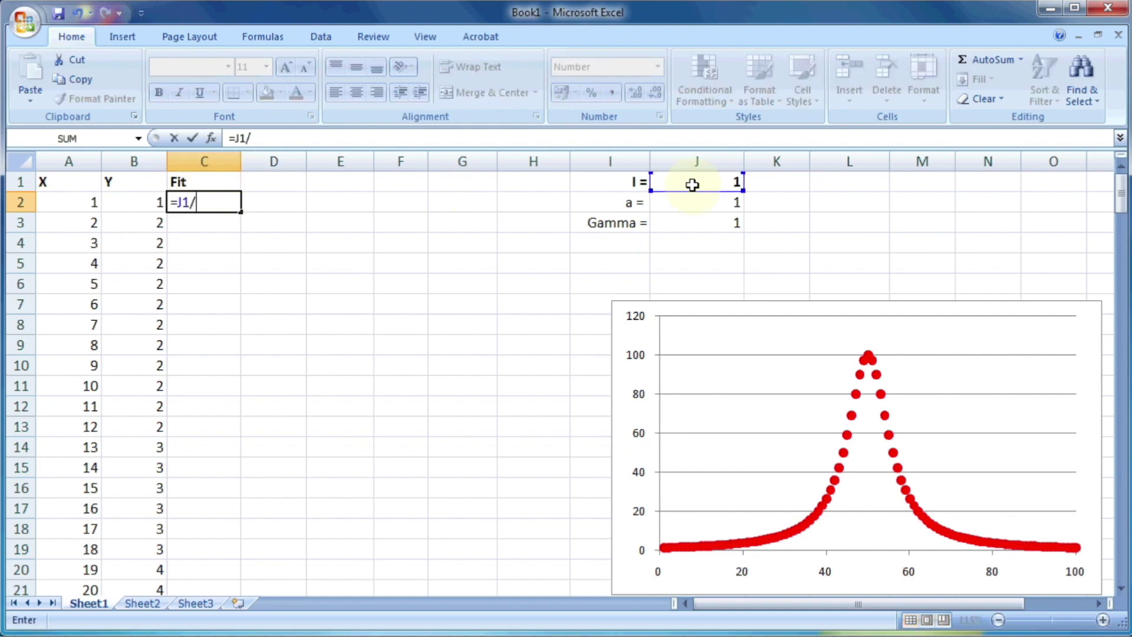
type("()")
left_click(259, 138)
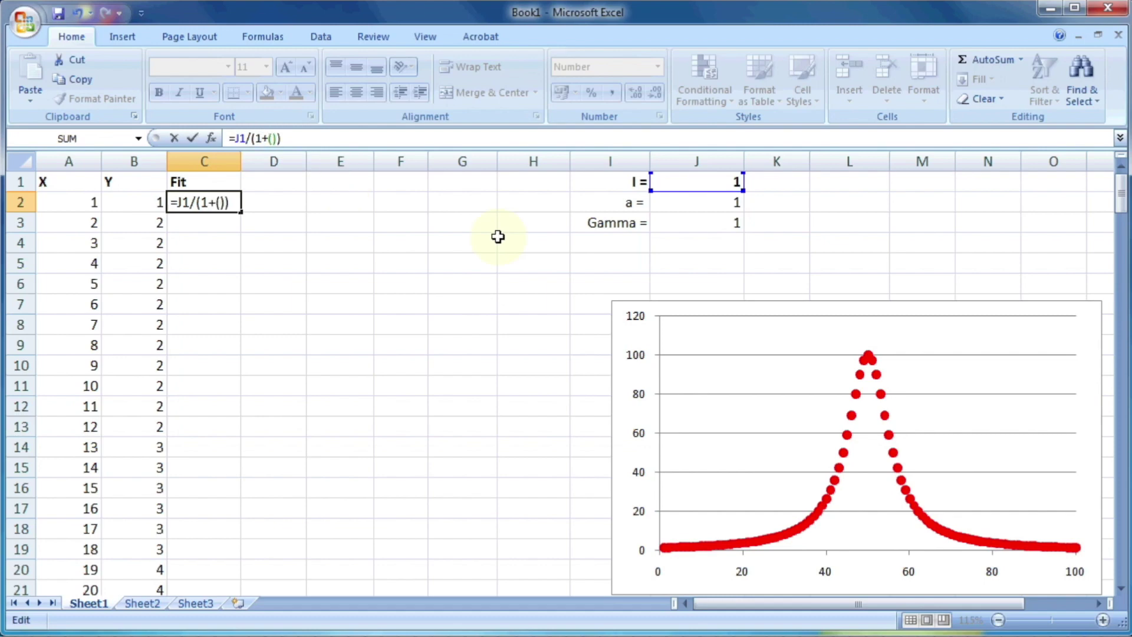
type("()/)^2")
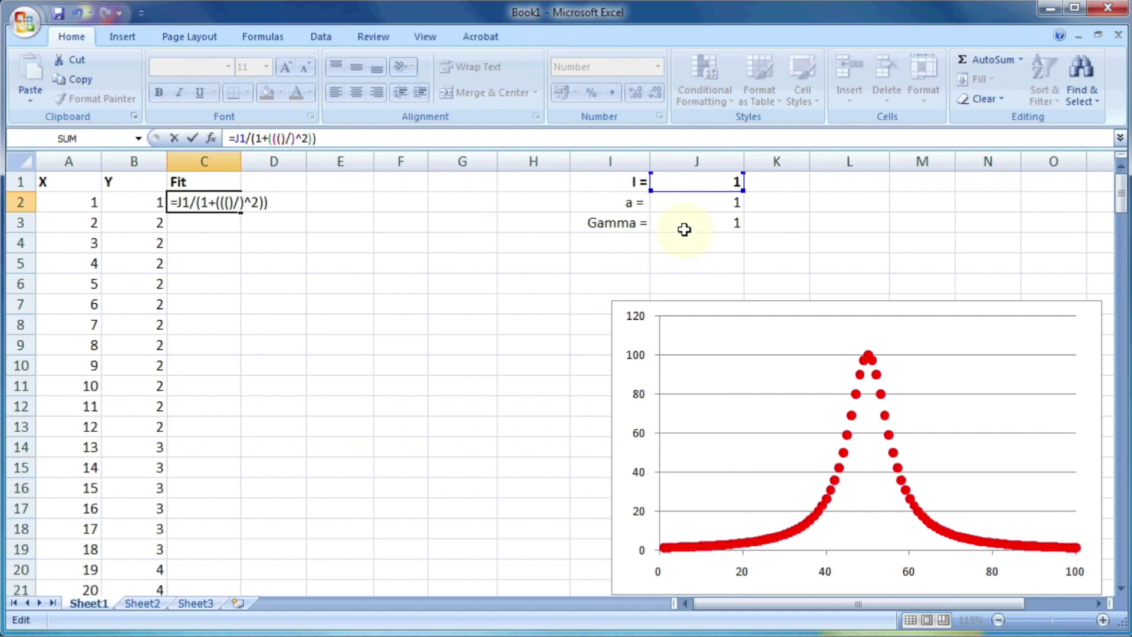
left_click(684, 227)
left_click(301, 138)
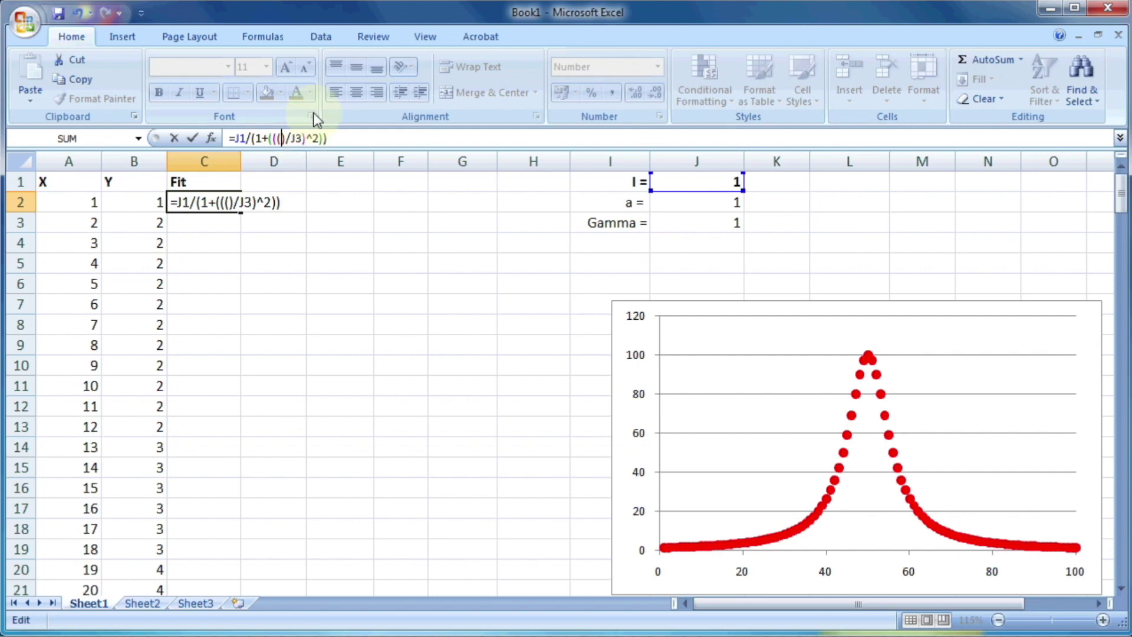
left_click(77, 202)
type("-")
left_click(670, 204)
key("Return")
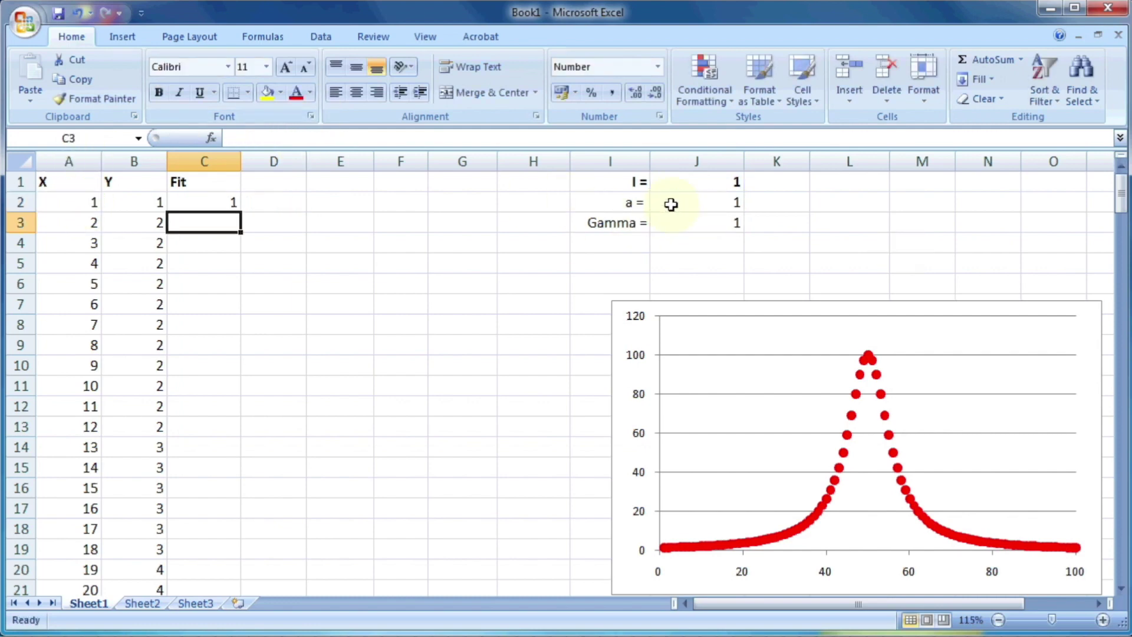
Make C2's parameter references absolute: =$J$1/(1+(((A2-$J$2)/$J$3)^2)).
left_click(215, 203)
left_click(235, 138)
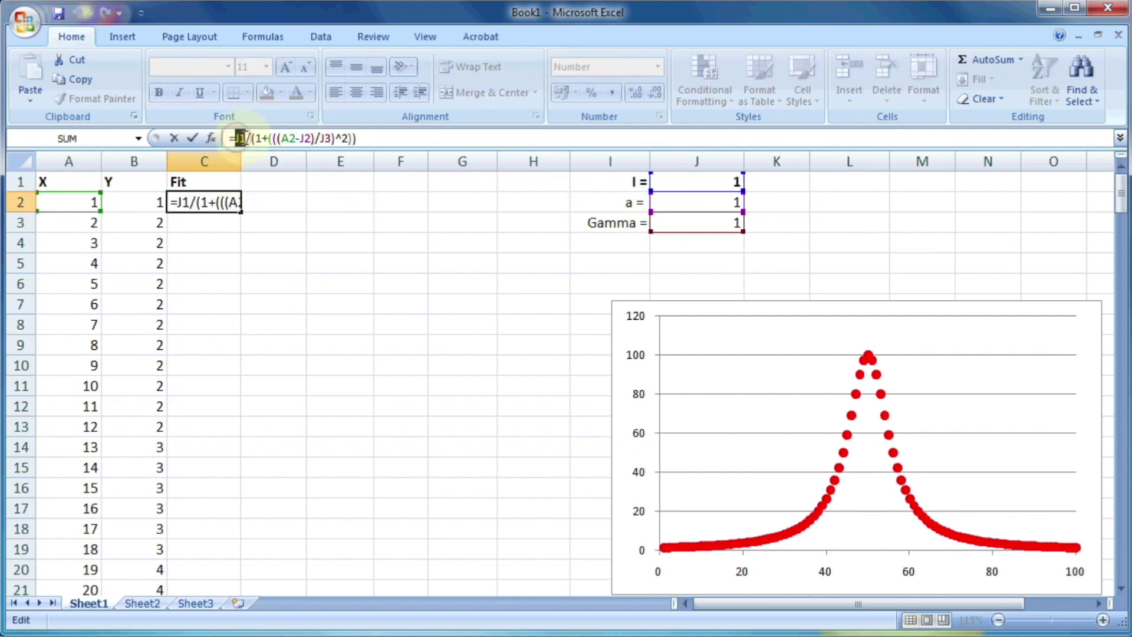
type("$")
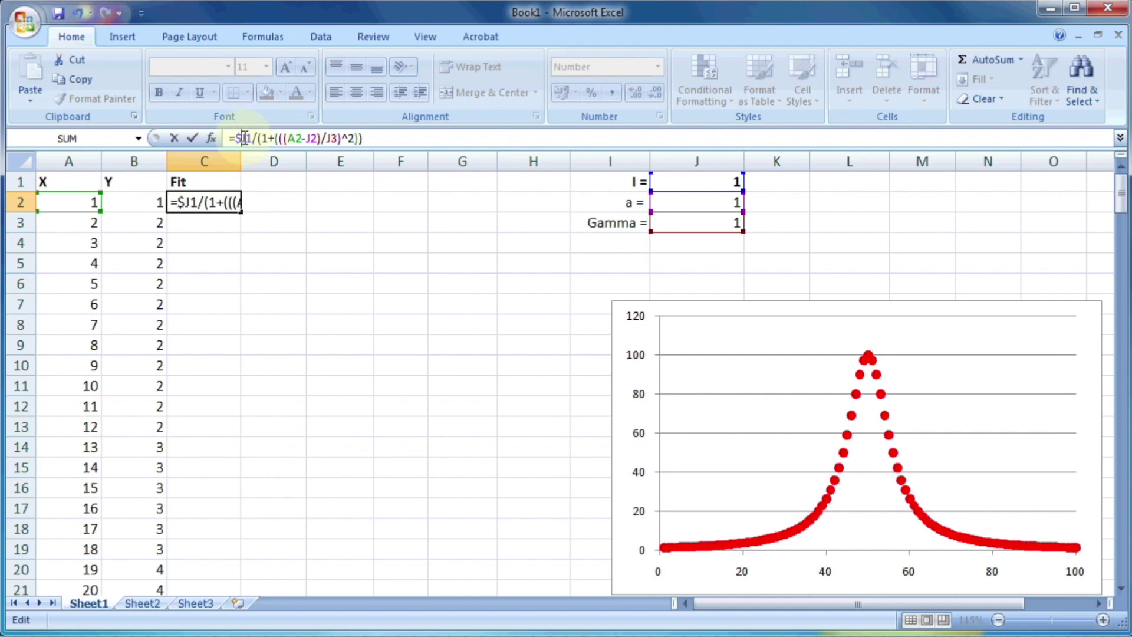
left_click(245, 138)
type("$")
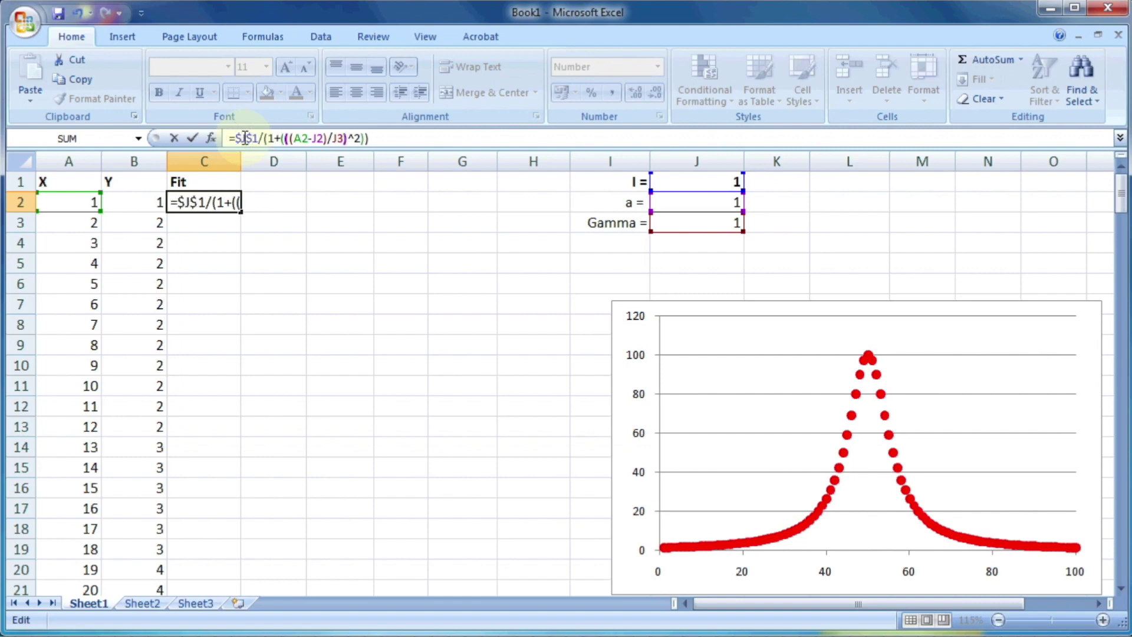
key("Right")
key("Right")
key("Right")
key("Right")
key("Right")
key("Right")
key("Right")
key("Right")
key("Right")
key("Right")
key("Right")
type("$")
key("Right")
type("$")
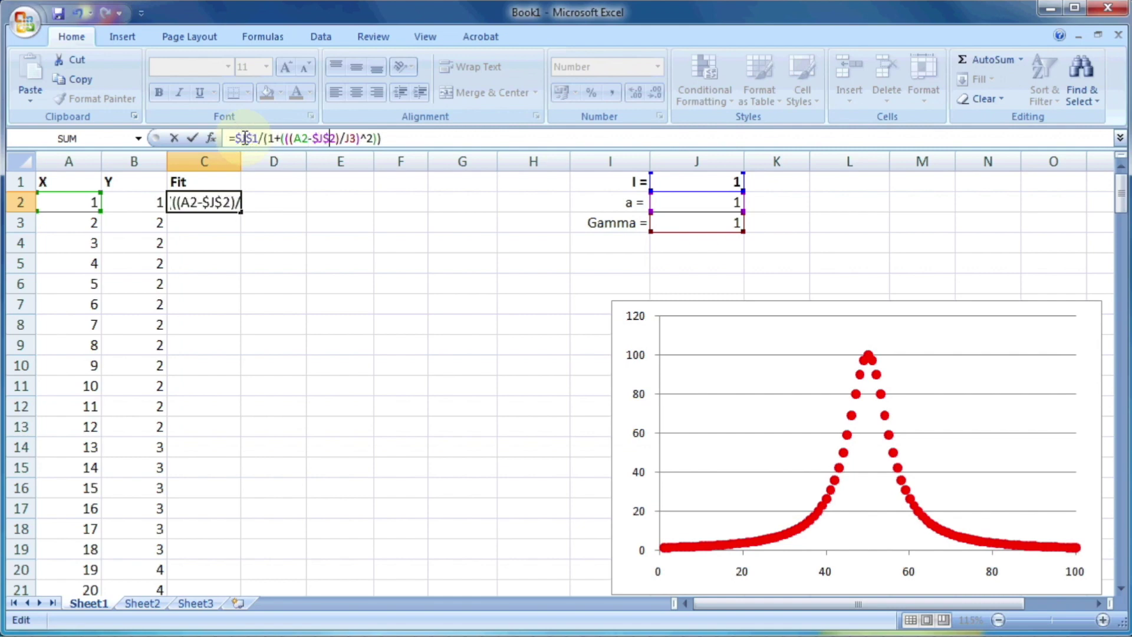
key("Right")
key("Right")
type("$J")
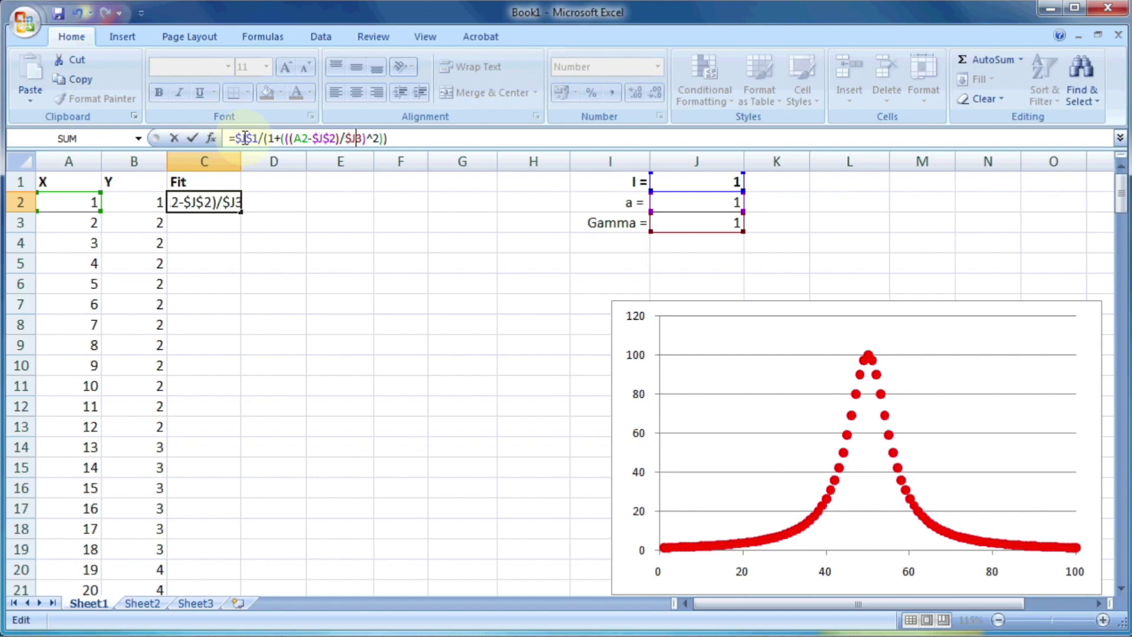
type("$")
key("Return")
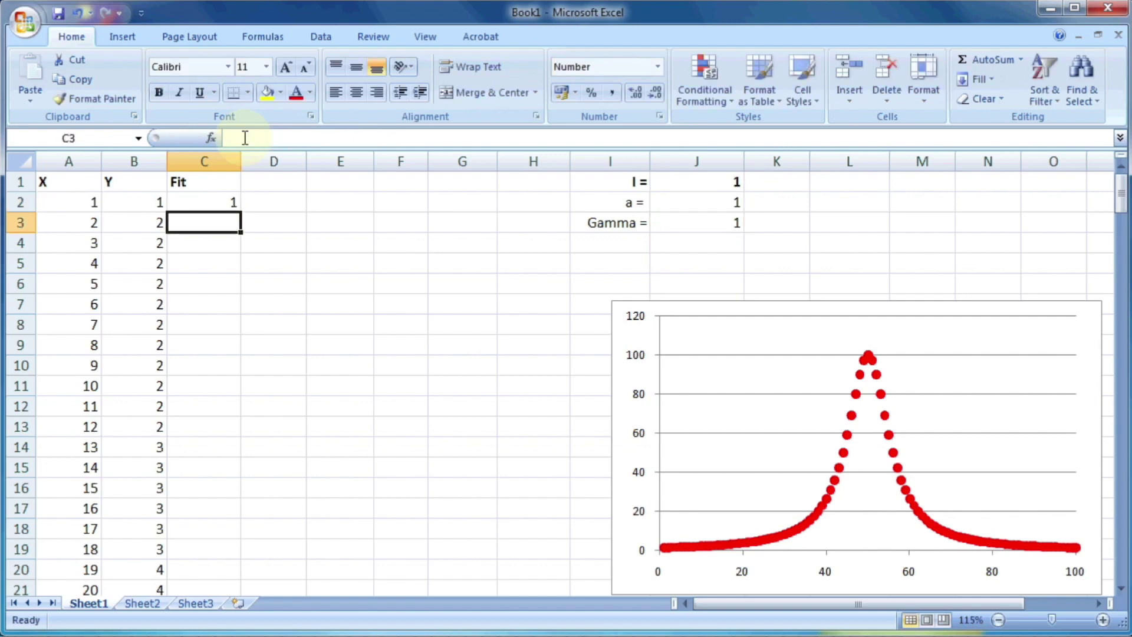
Fill the Fit formula down the whole of column C.
left_click(189, 202)
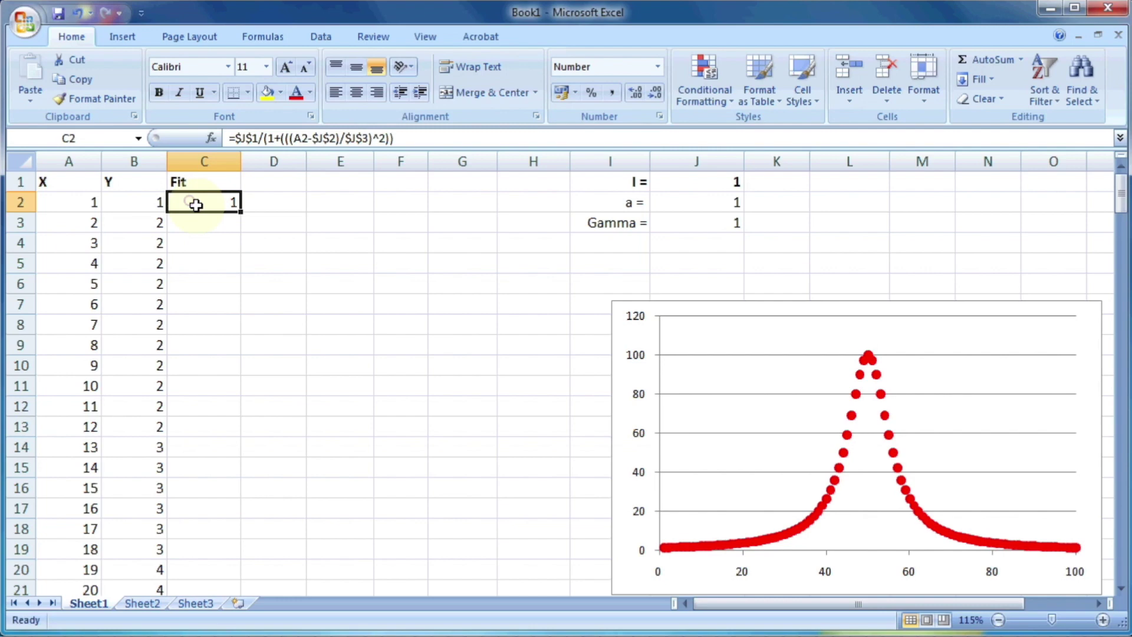
double_click(242, 210)
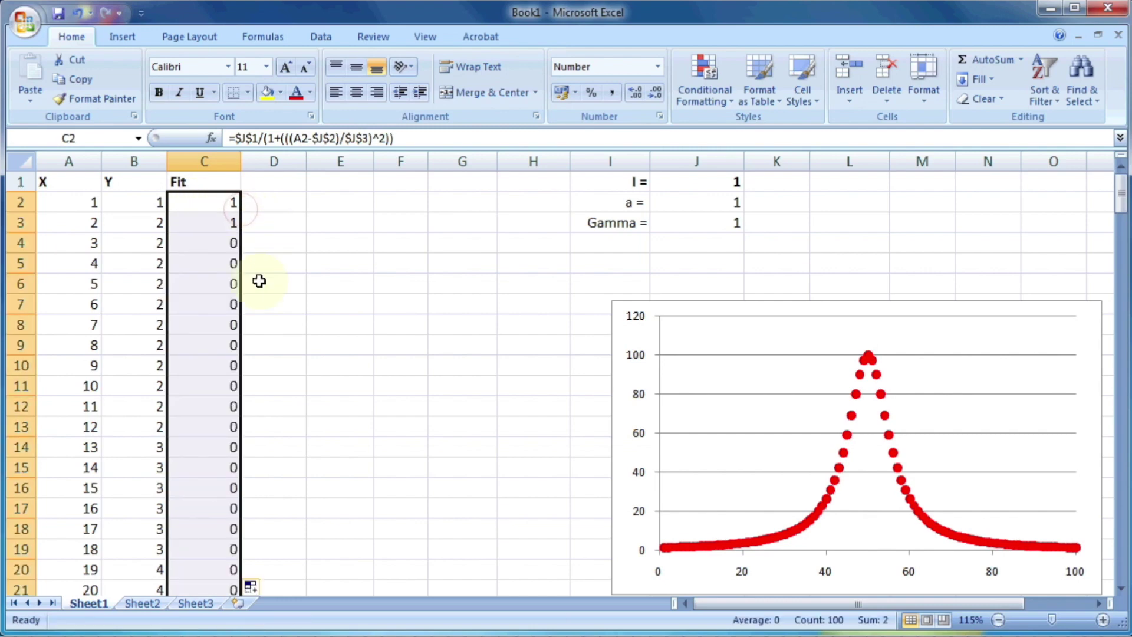
scroll(258, 277, "down", 12)
scroll(258, 277, "up", 12)
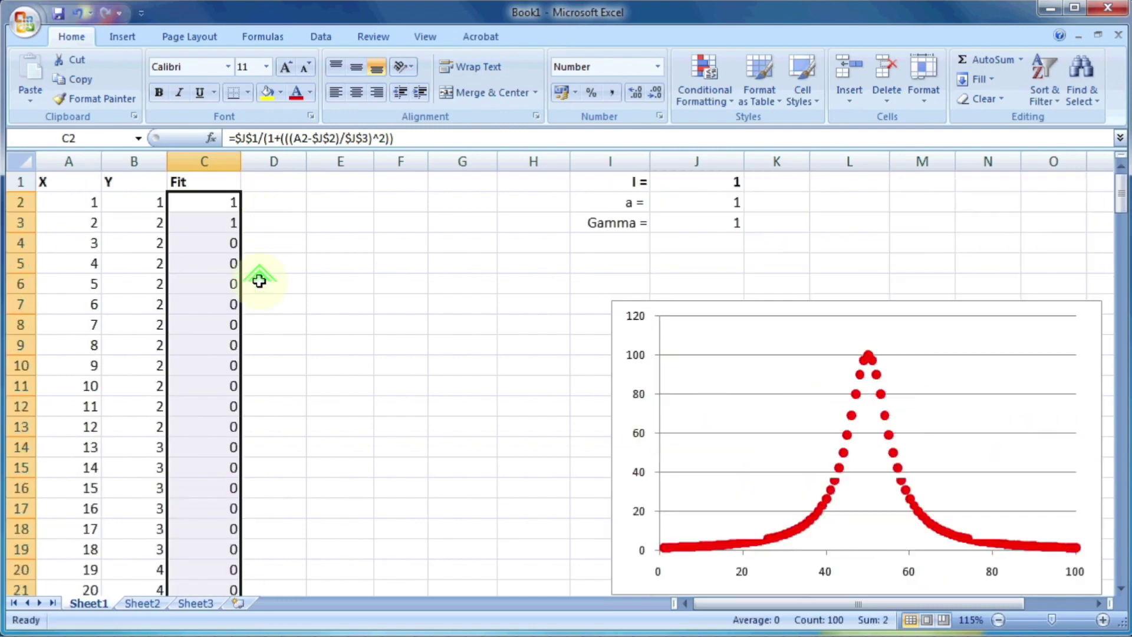
left_click(833, 328)
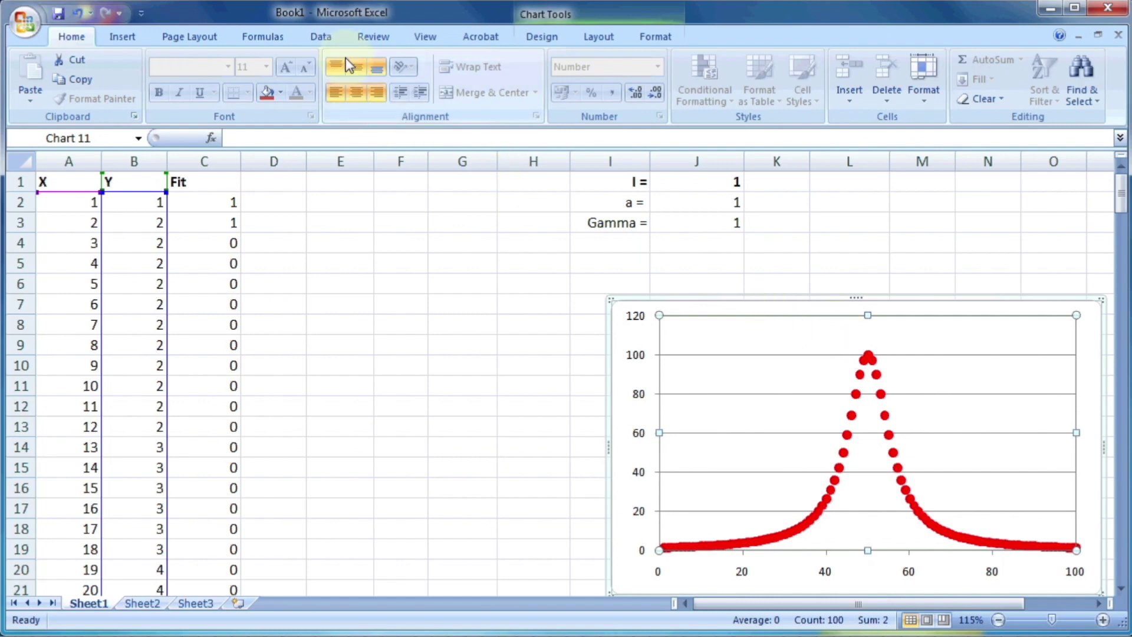
Add a new chart series named from C1 with X values A2:A101.
left_click(542, 36)
left_click(199, 82)
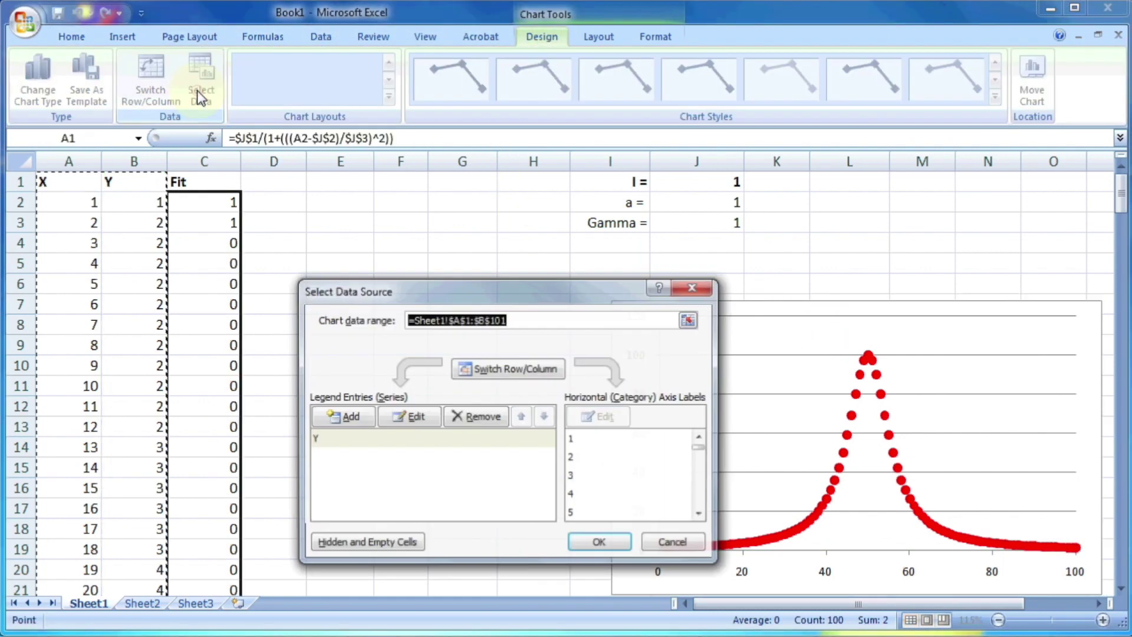
left_click(348, 419)
left_click(222, 181)
left_click(488, 424)
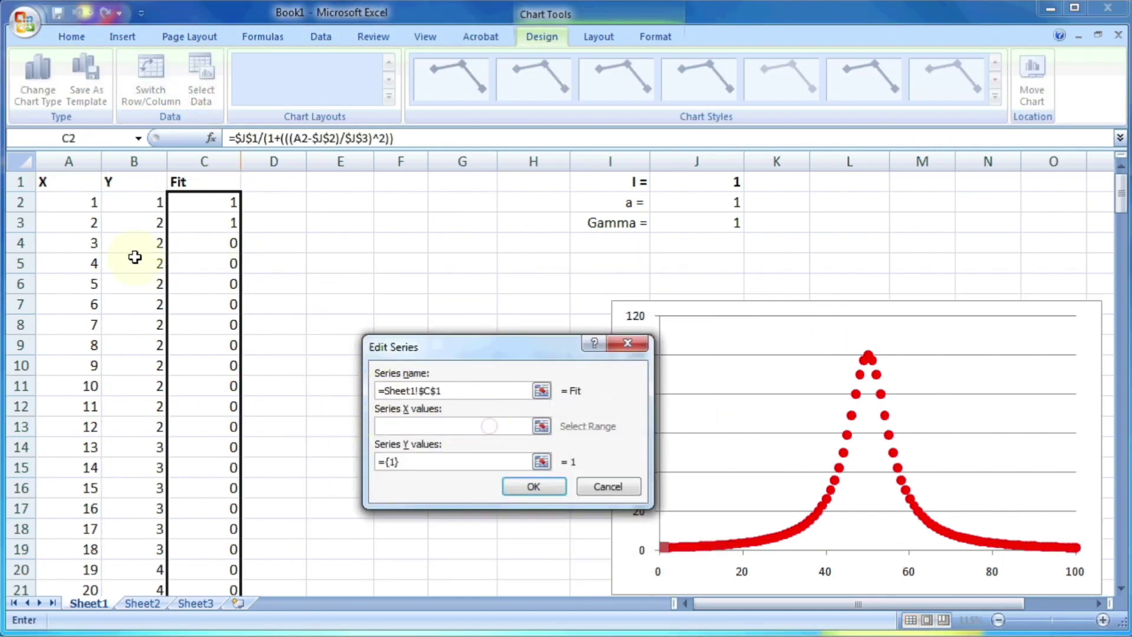
left_click(69, 202)
scroll(67, 264, "down", 20)
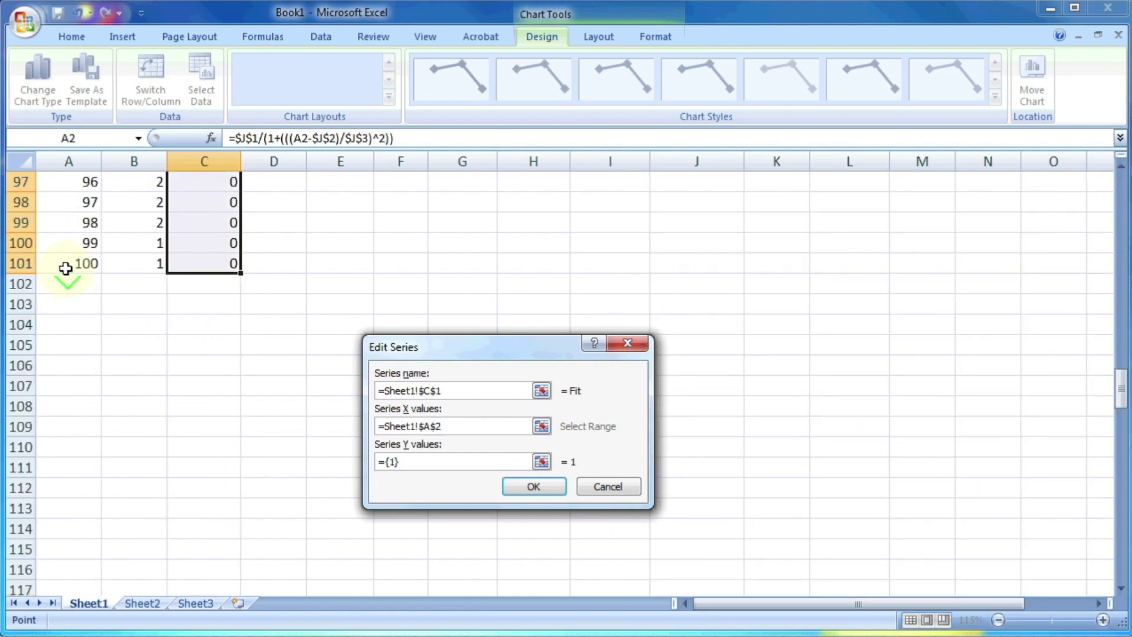
left_click(65, 265, "shift")
Set the new series' Y values to C2:C101 and confirm the data source.
left_click(541, 461)
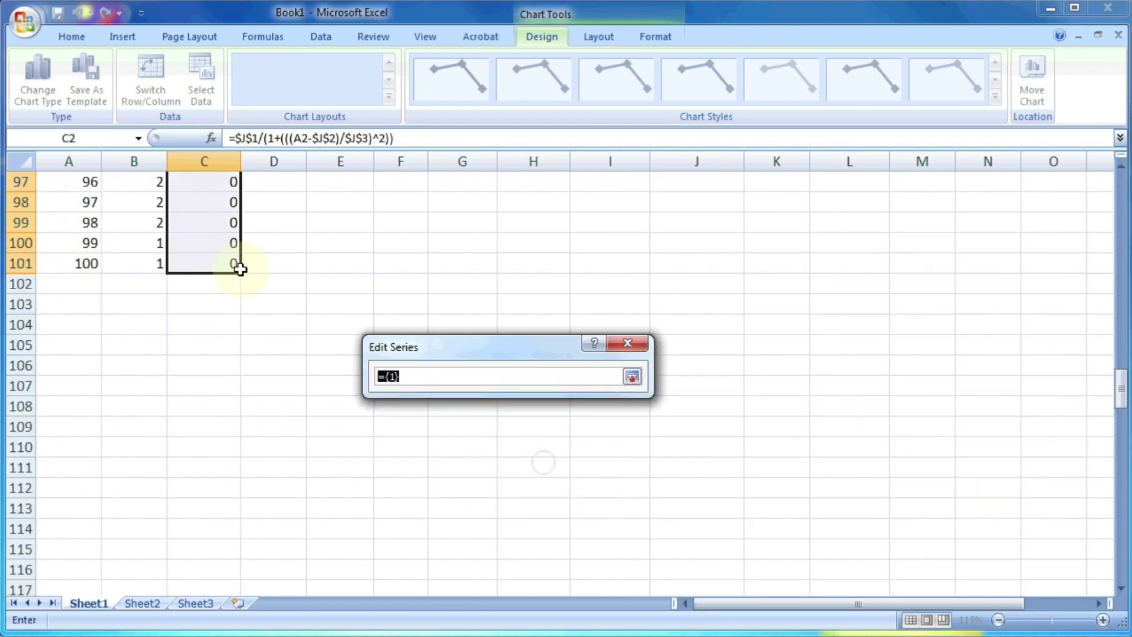
left_click(221, 259)
scroll(221, 259, "up", 20)
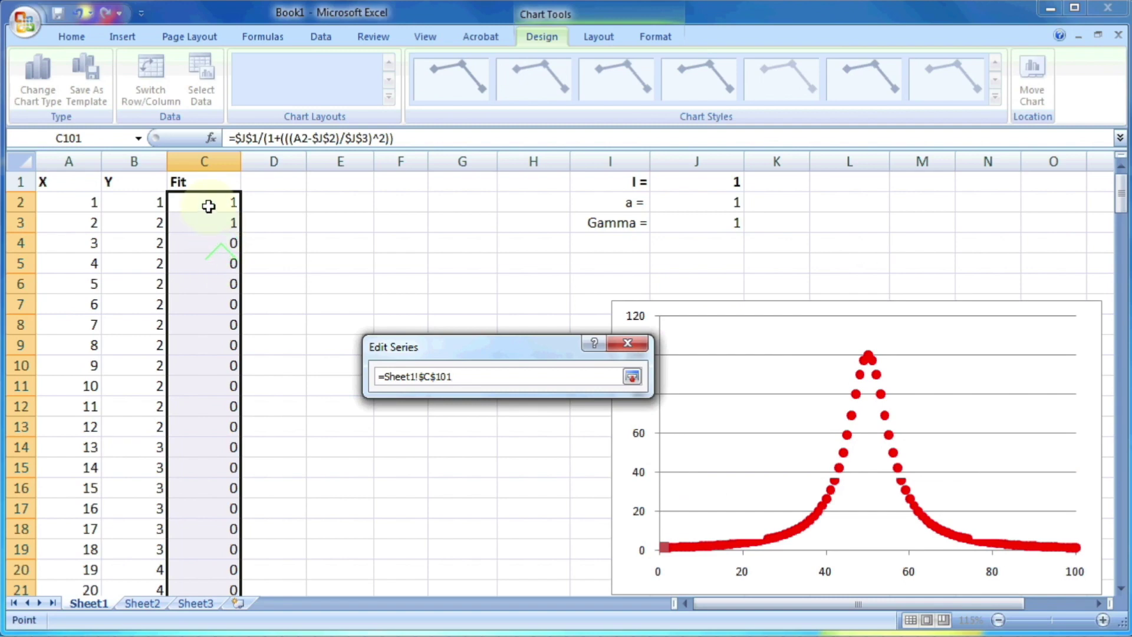
left_click(211, 205, "shift")
left_click(631, 377)
left_click(543, 489)
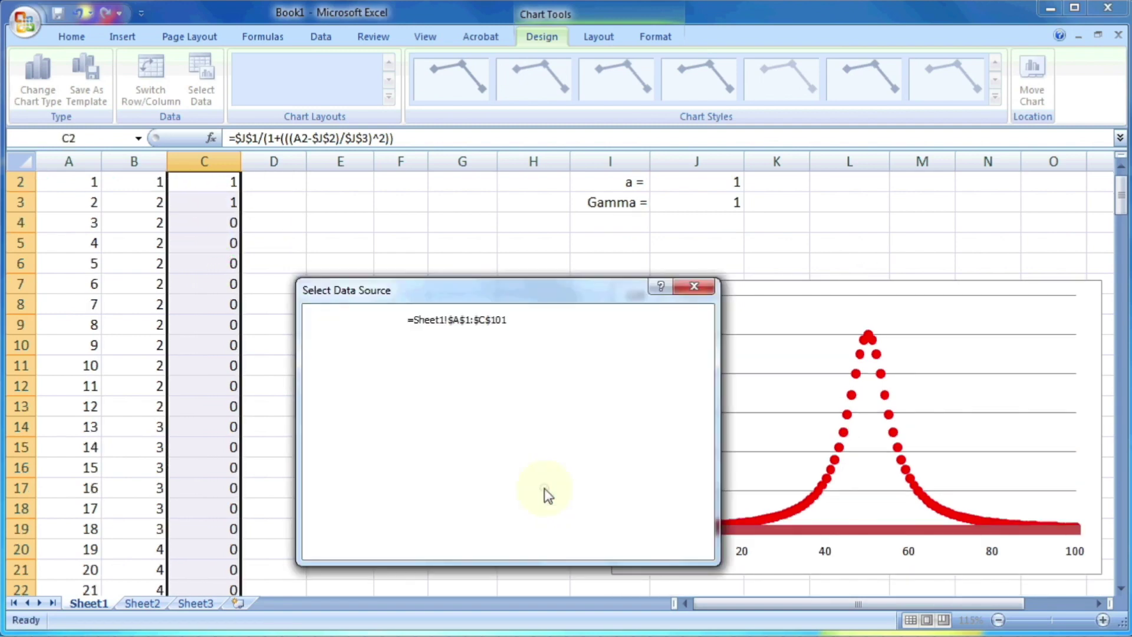
left_click(592, 545)
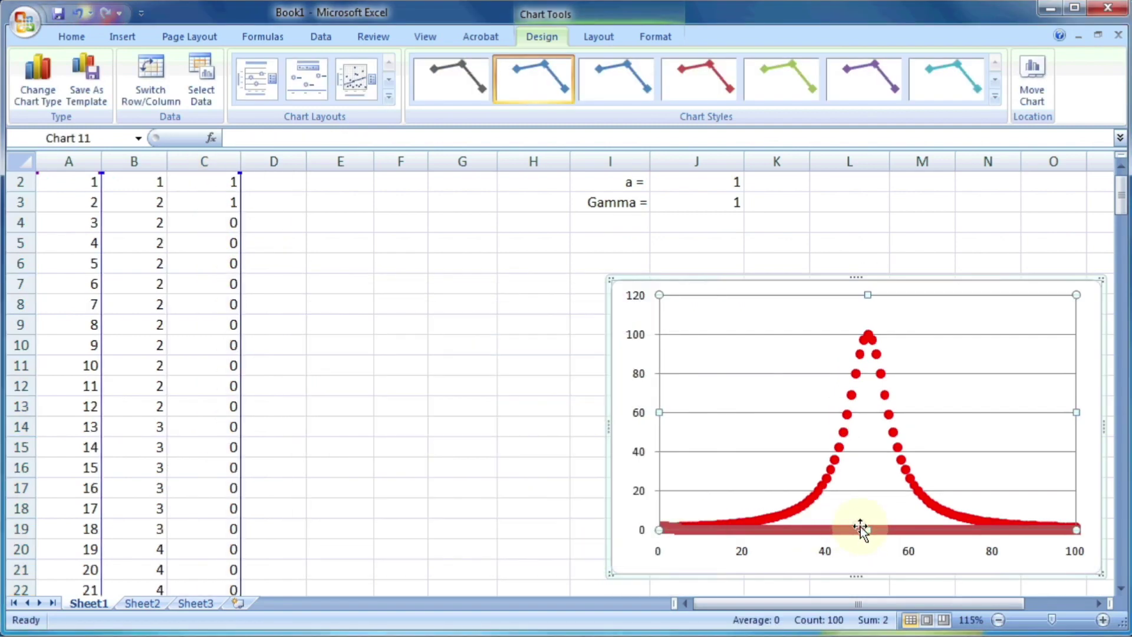
Format the Fit series with no markers, no marker fill, and a solid line.
right_click(863, 541)
left_click(902, 634)
left_click(219, 137)
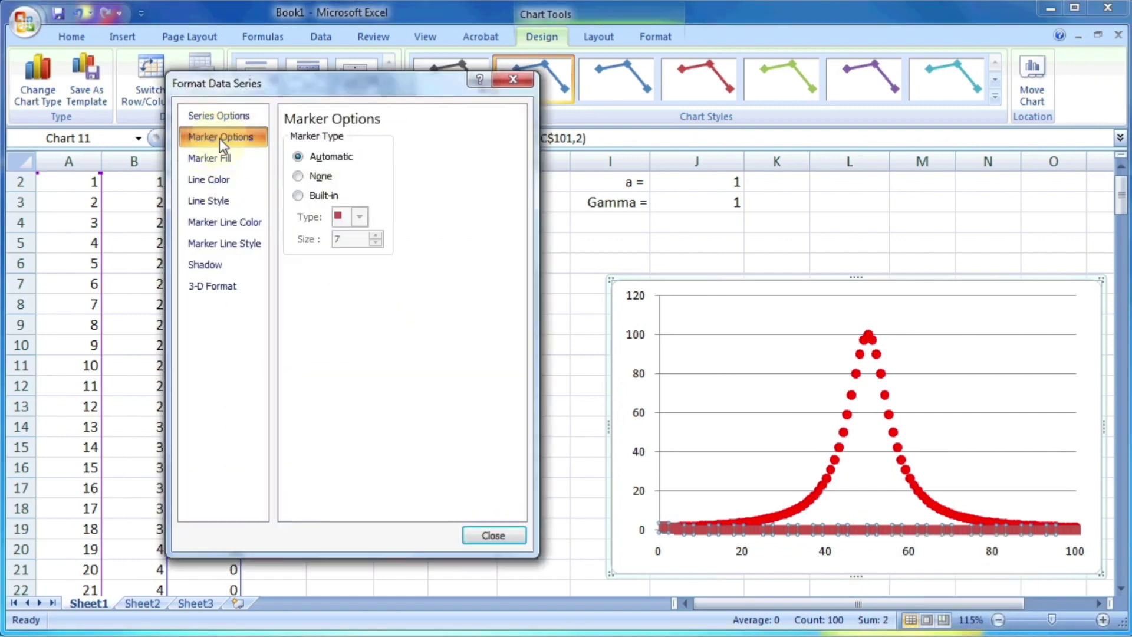
left_click(298, 175)
left_click(209, 158)
left_click(304, 140)
left_click(210, 180)
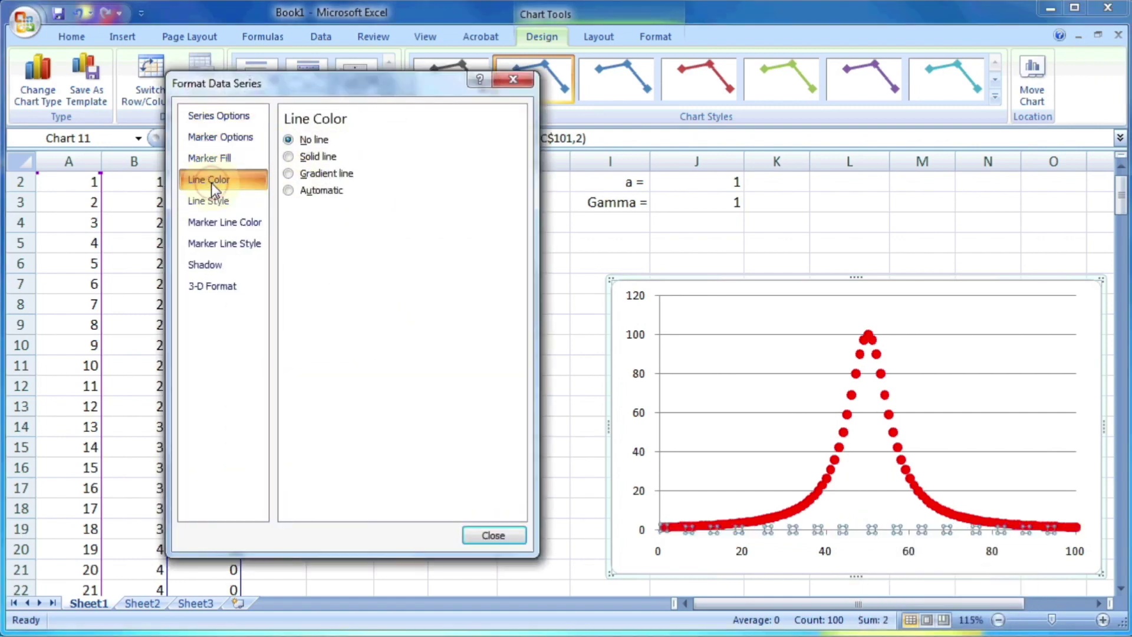
left_click(302, 158)
left_click(494, 535)
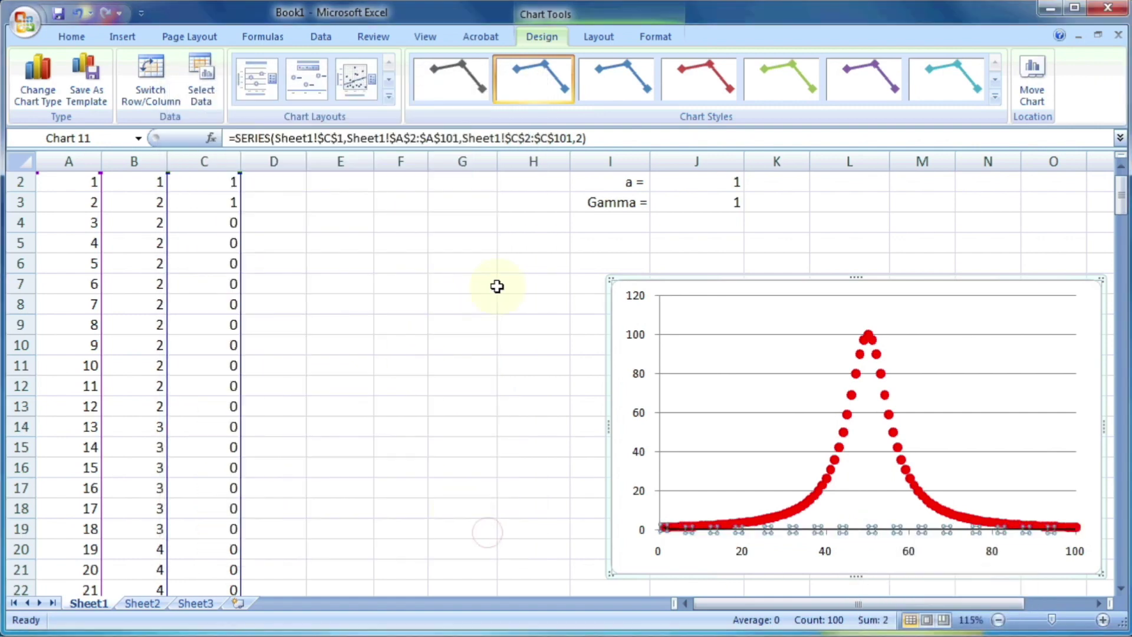
scroll(590, 271, "up", 1)
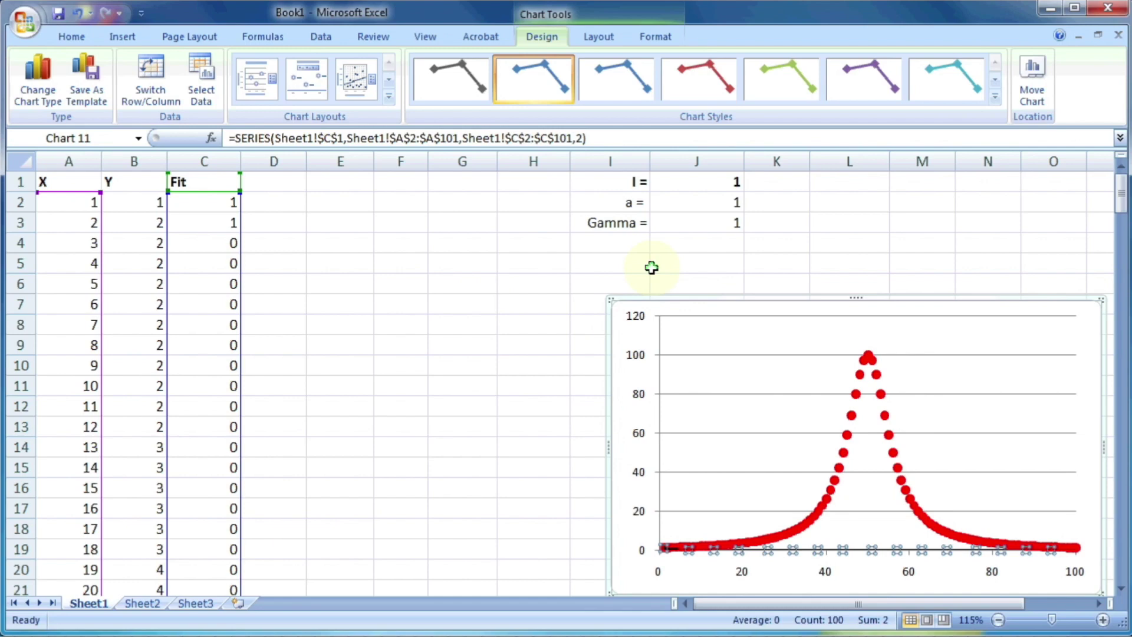
left_click(699, 188)
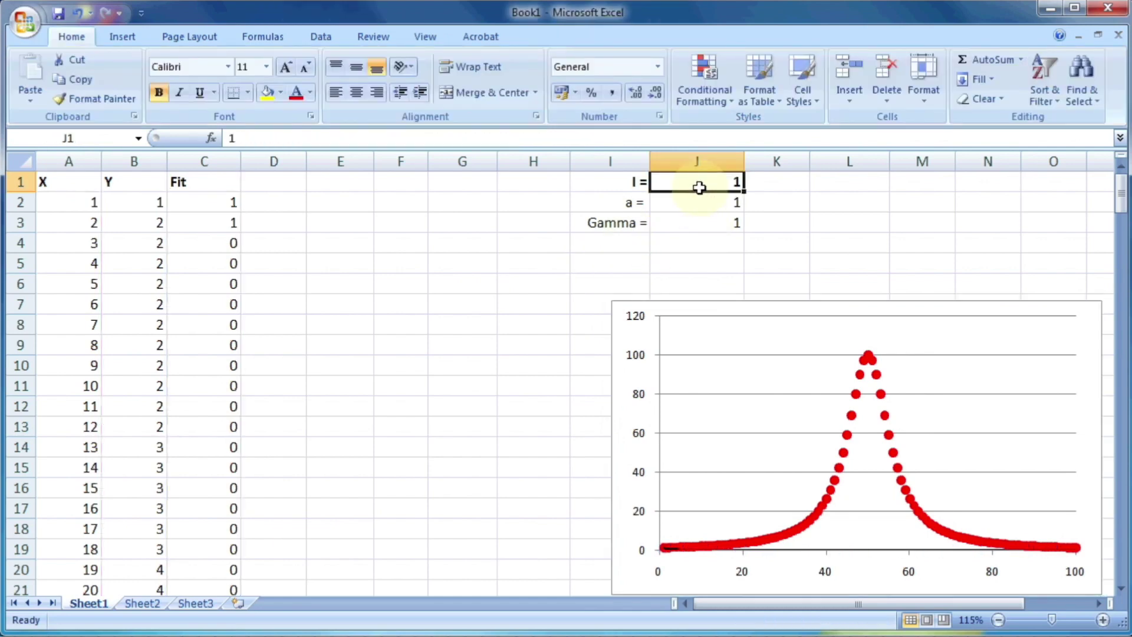
Enter I = 20, a = 45, Gamma = 3, then raise I to 50 and finally 60.
type("20")
key("Return")
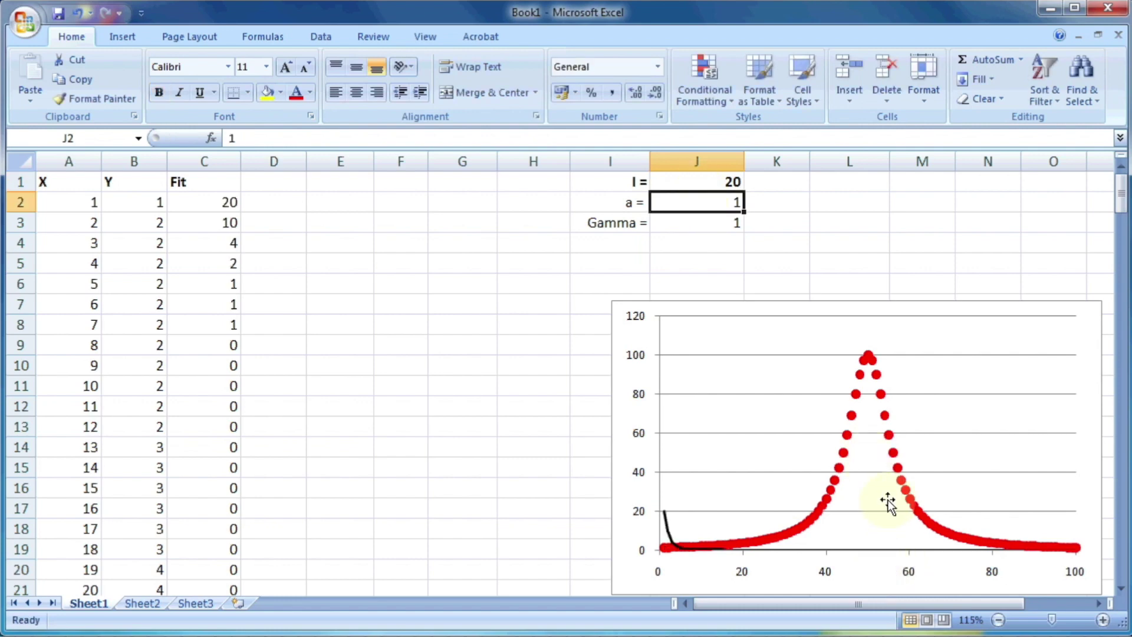
type("45")
key("Return")
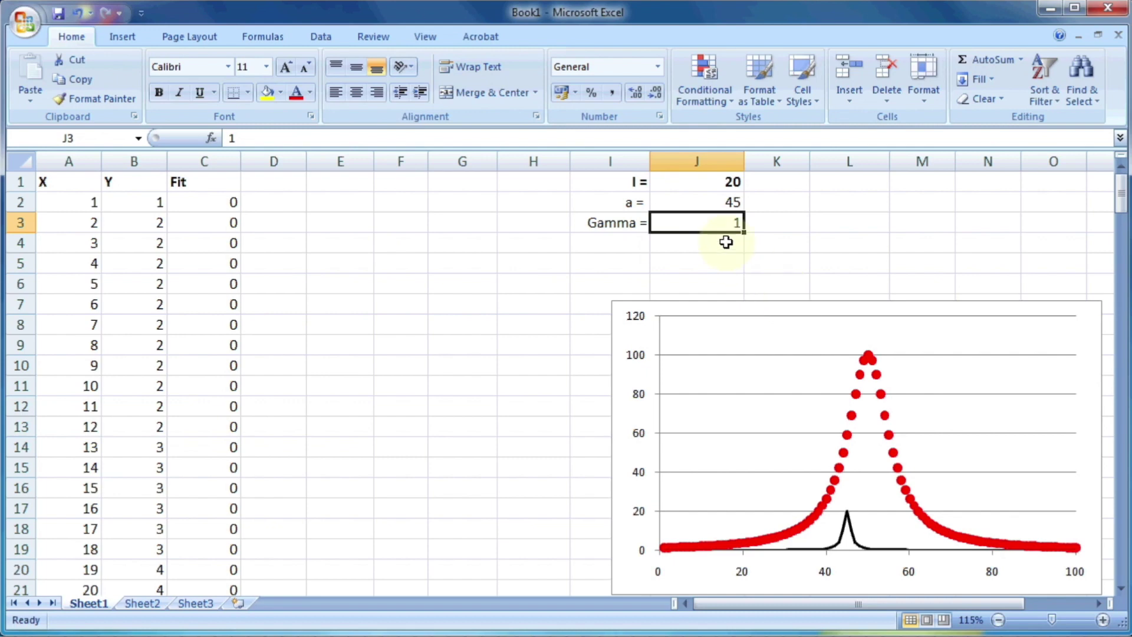
type("3")
key("Return")
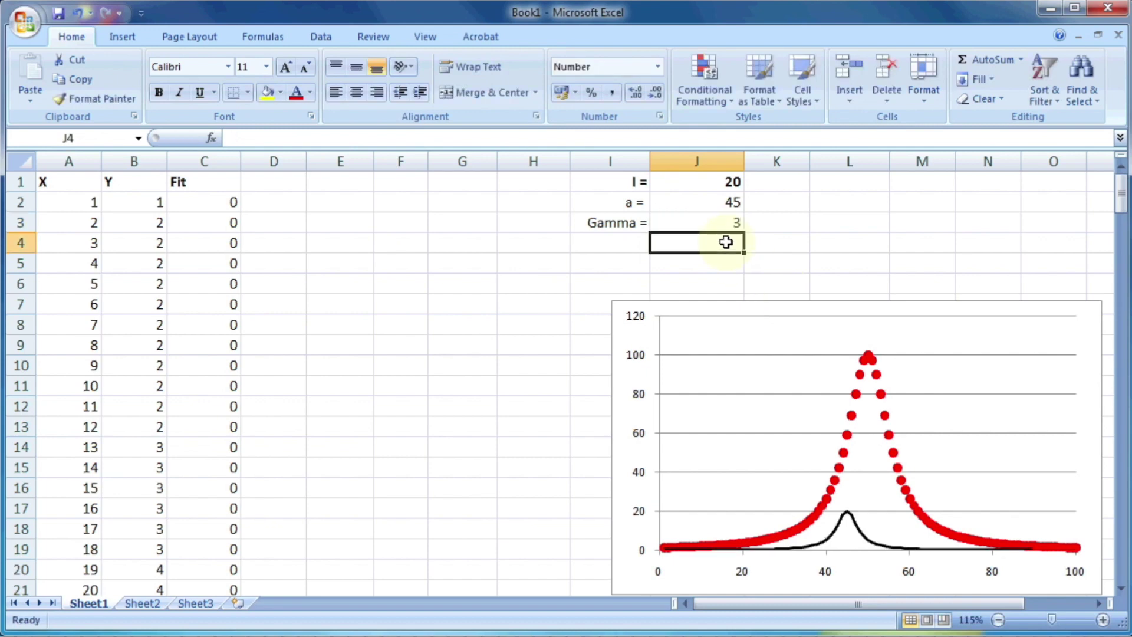
left_click(699, 182)
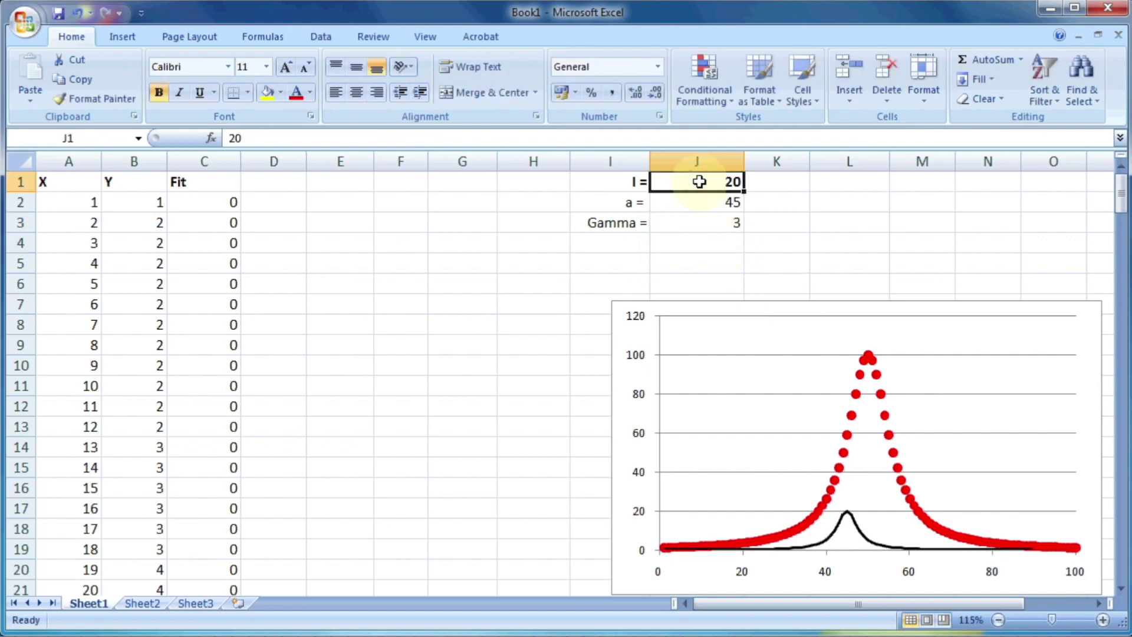
type("50")
key("Return")
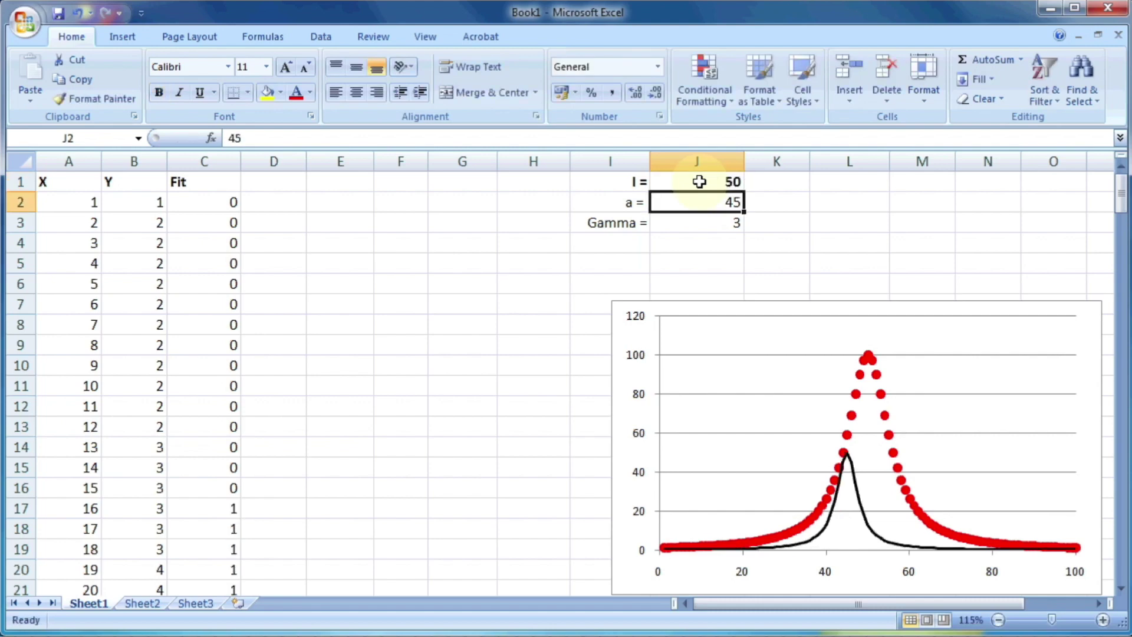
left_click(699, 181)
type("60")
key("Return")
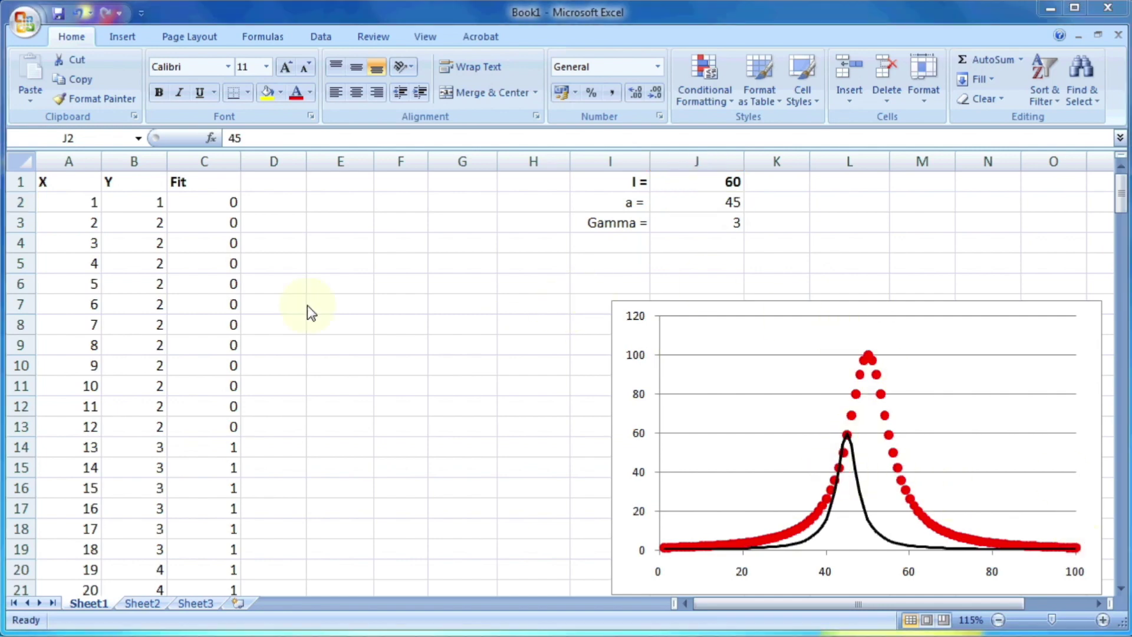
Head column D 'chi sq' and fill it down with =(B2-C2)^2.
left_click(281, 184)
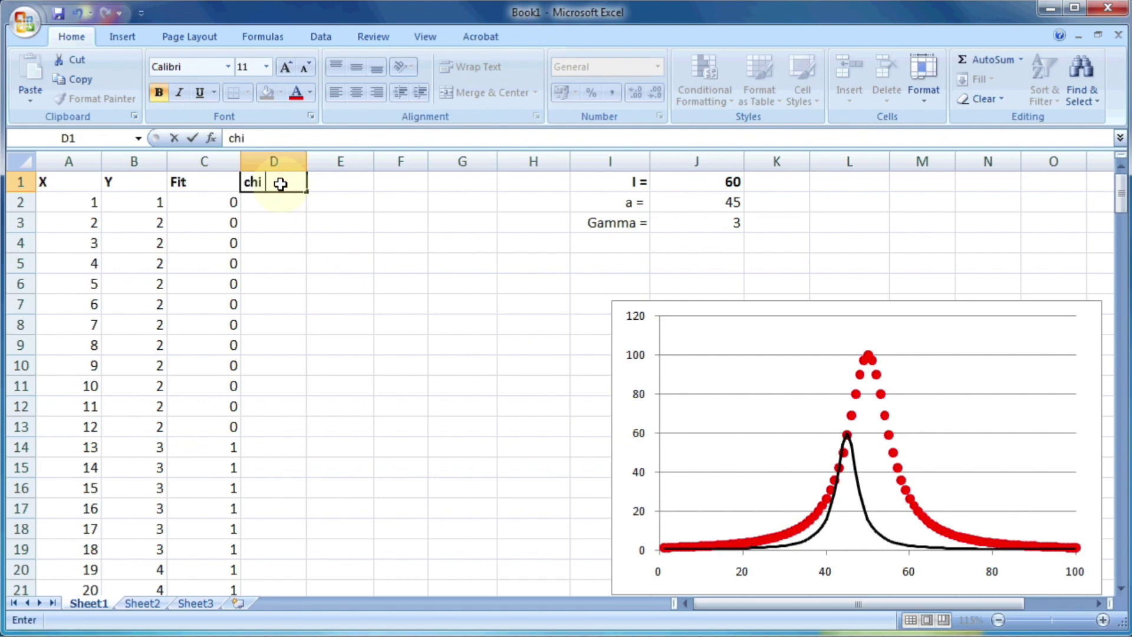
key("Return")
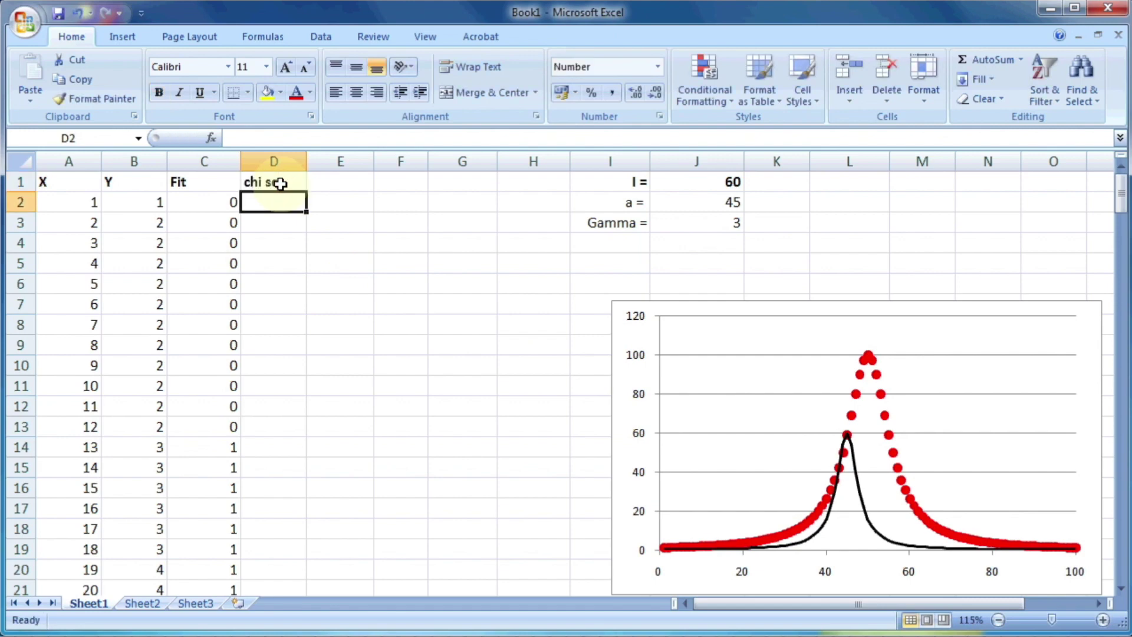
type("=")
left_click(116, 201)
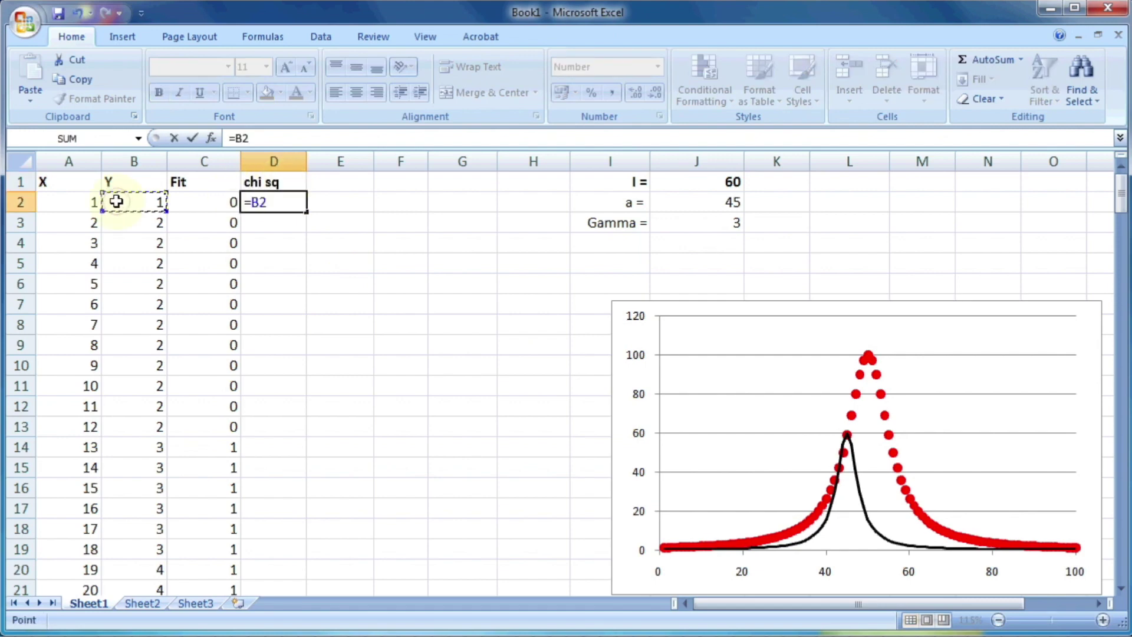
type("-")
left_click(194, 201)
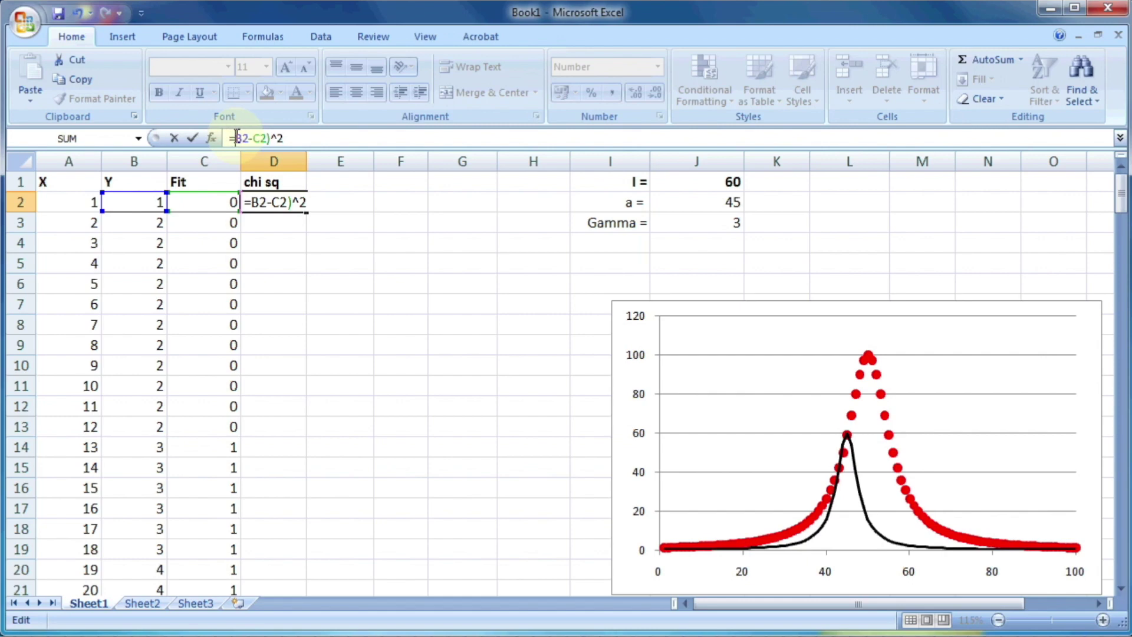
type("(")
key("Return")
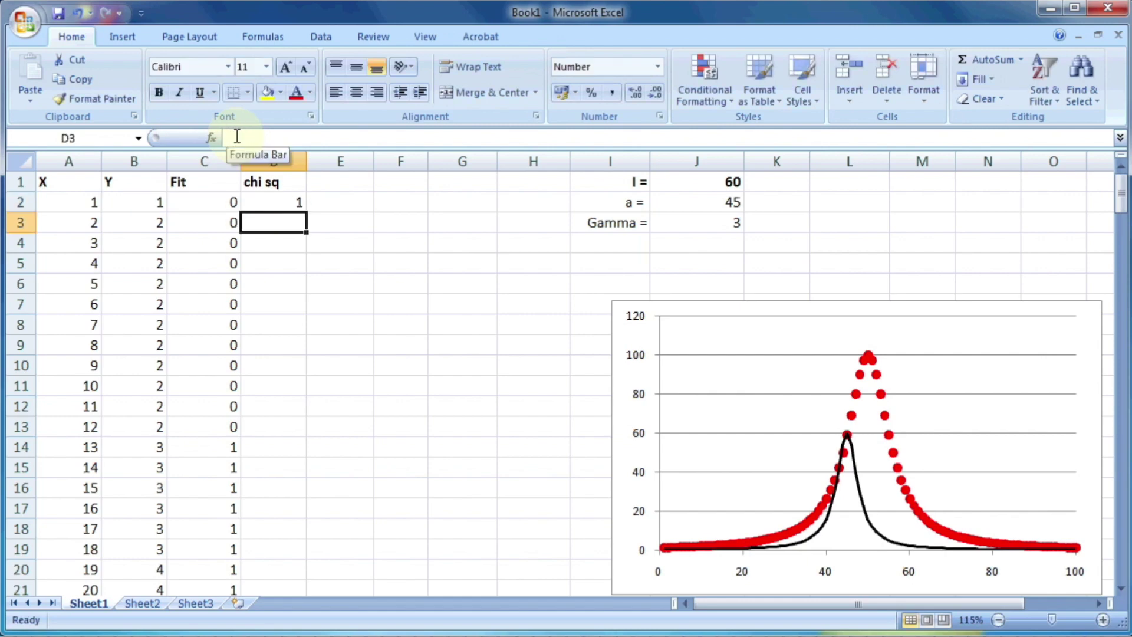
left_click(292, 209)
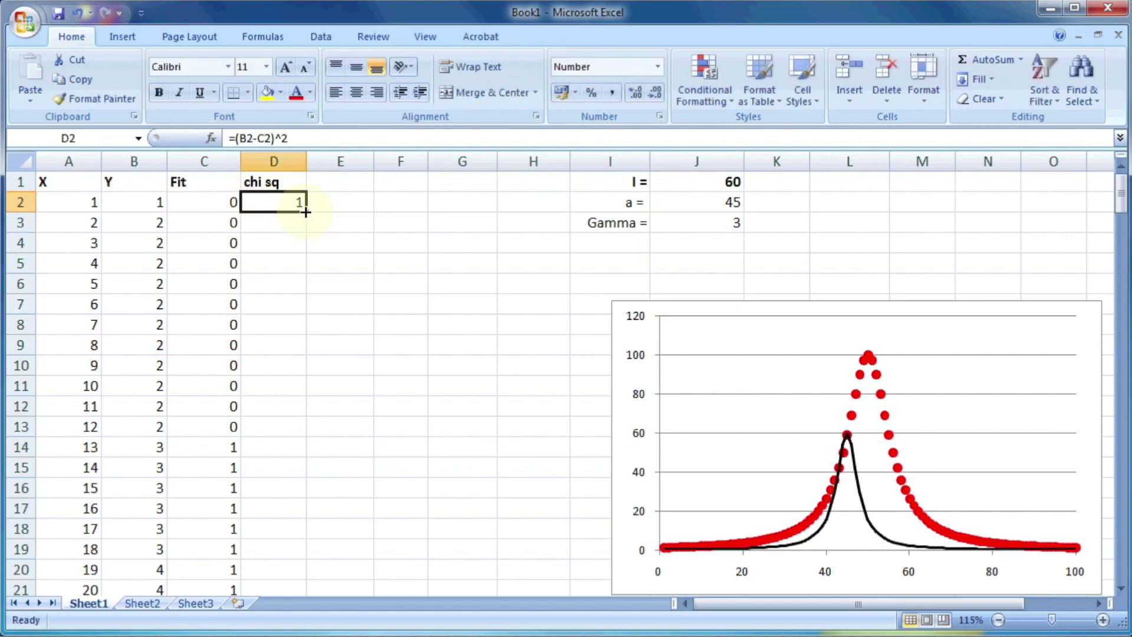
double_click(305, 212)
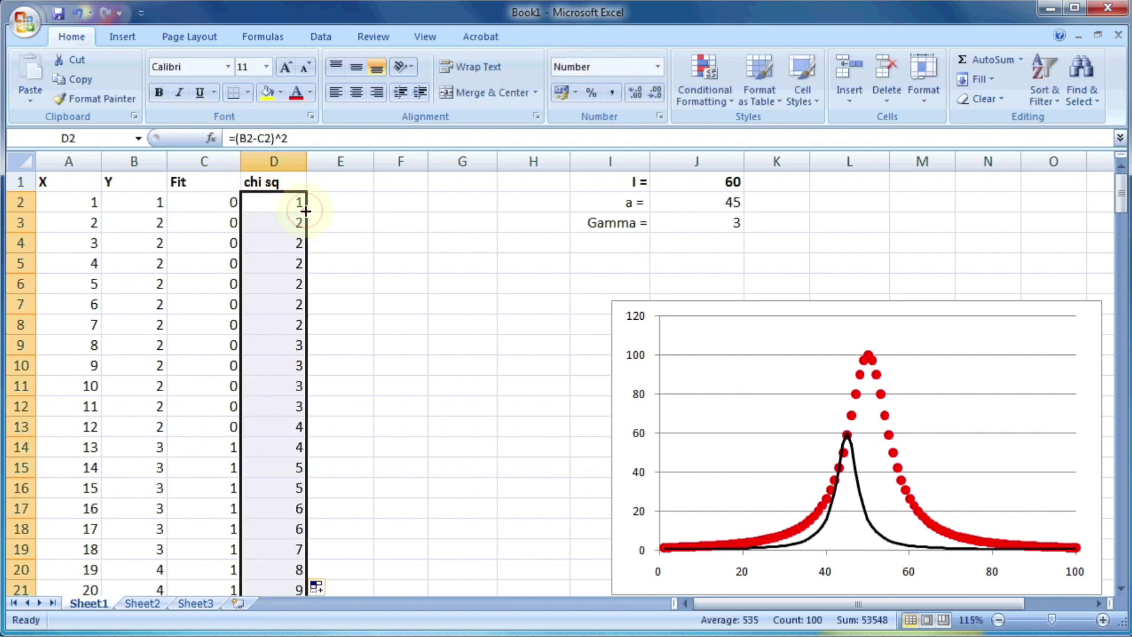
Label I4 'sum chi sq =' and total column D in J4 with =SUM(D:D), giving 53548.
left_click(602, 238)
type("sum chi sq =")
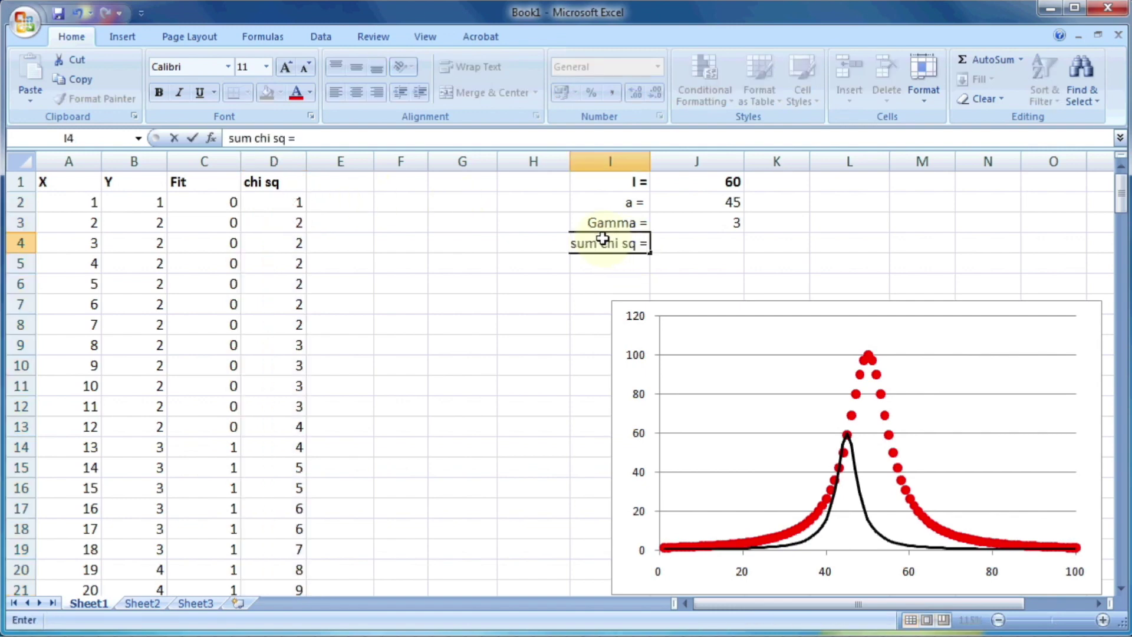
key("Tab")
type("=sum(")
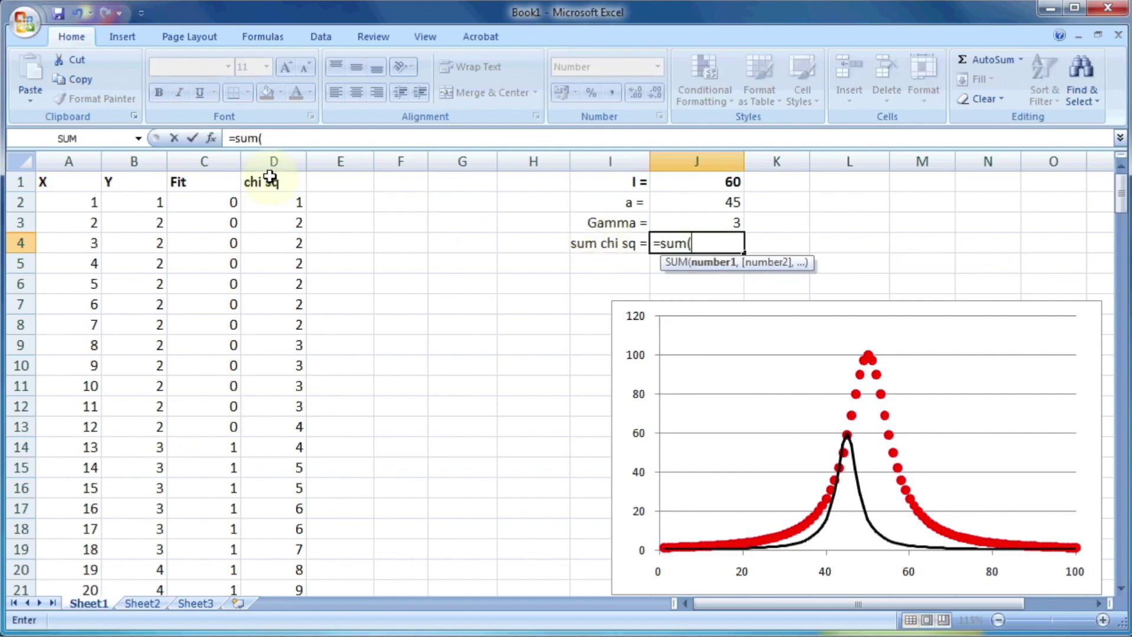
left_click(274, 159)
type(")")
key("Return")
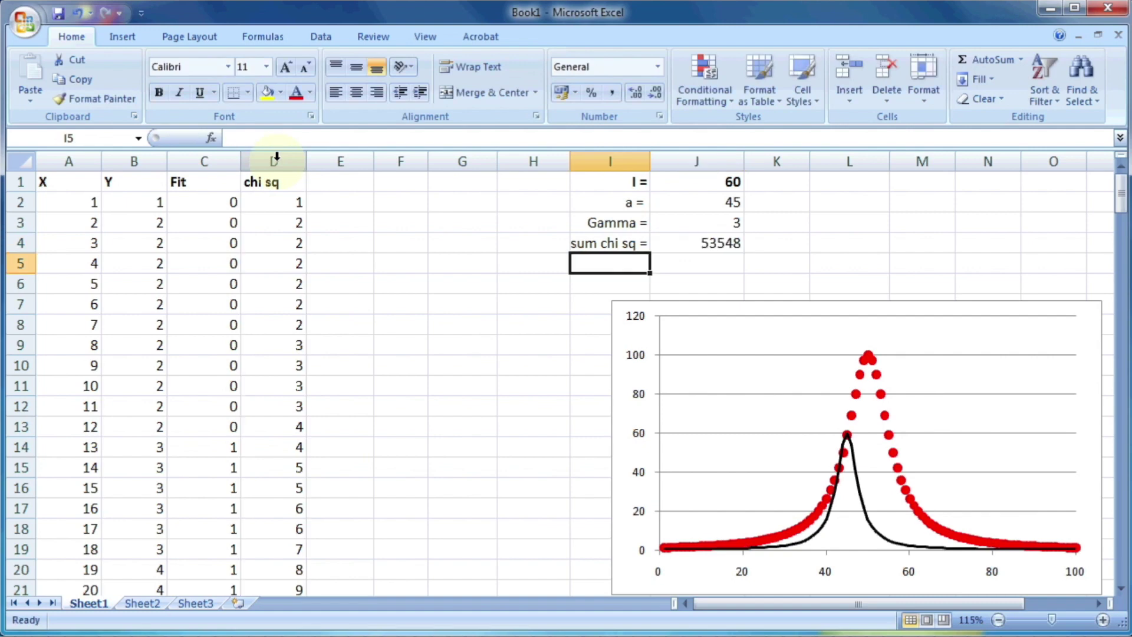
left_click(727, 243)
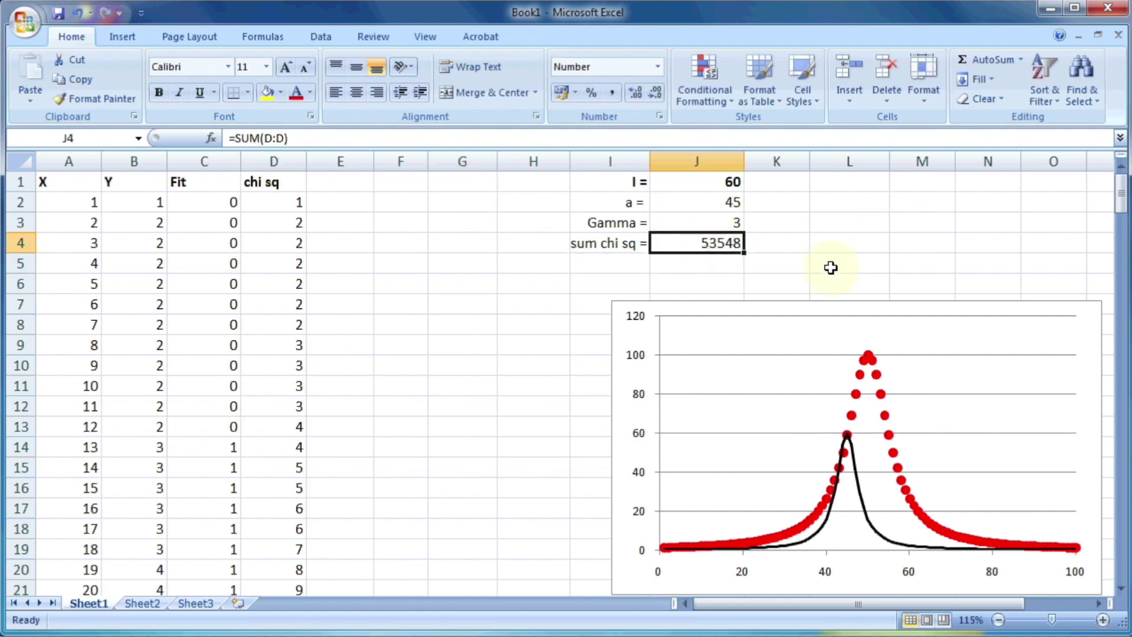
left_click(321, 36)
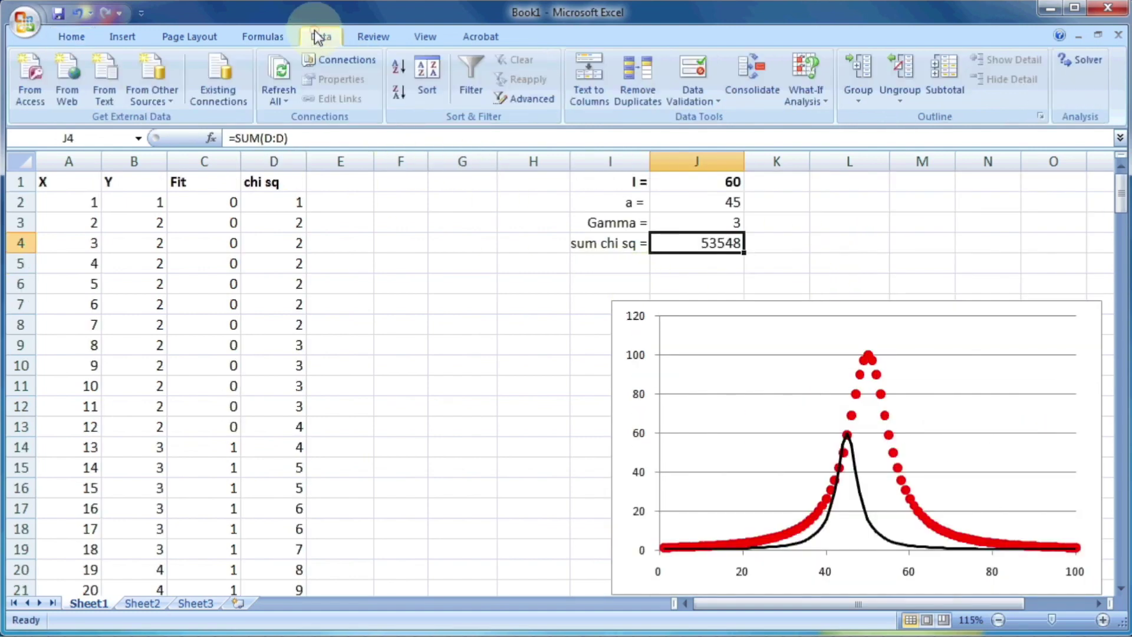
Run Solver to minimise sum chi sq in $J$4 by varying $J$1:$J$3, and keep the solution.
left_click(1082, 59)
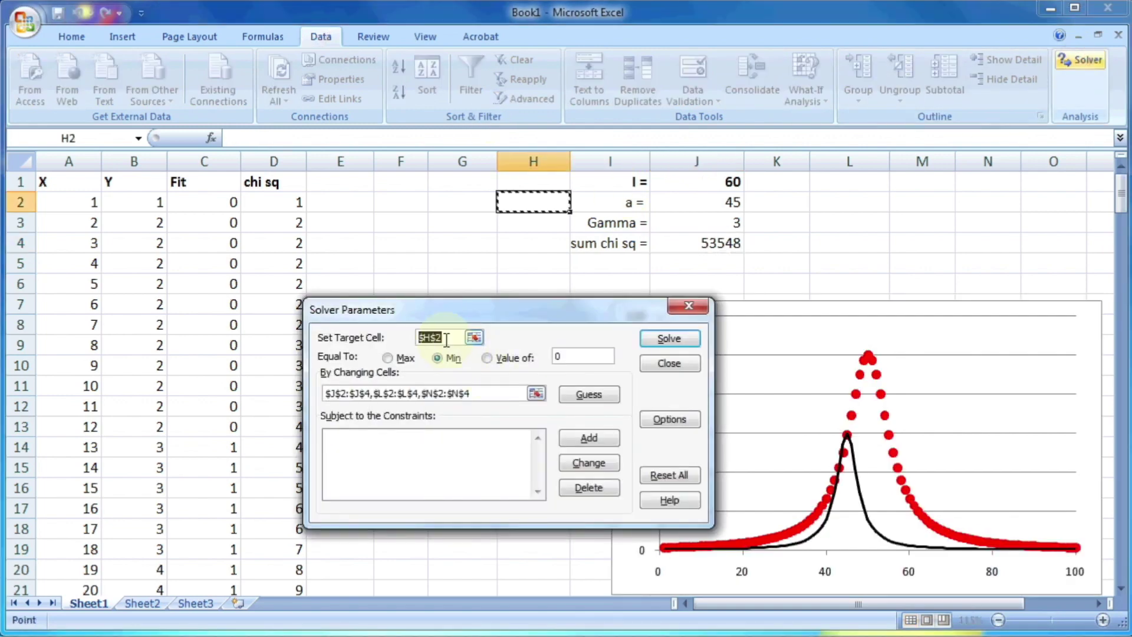
left_click(472, 337)
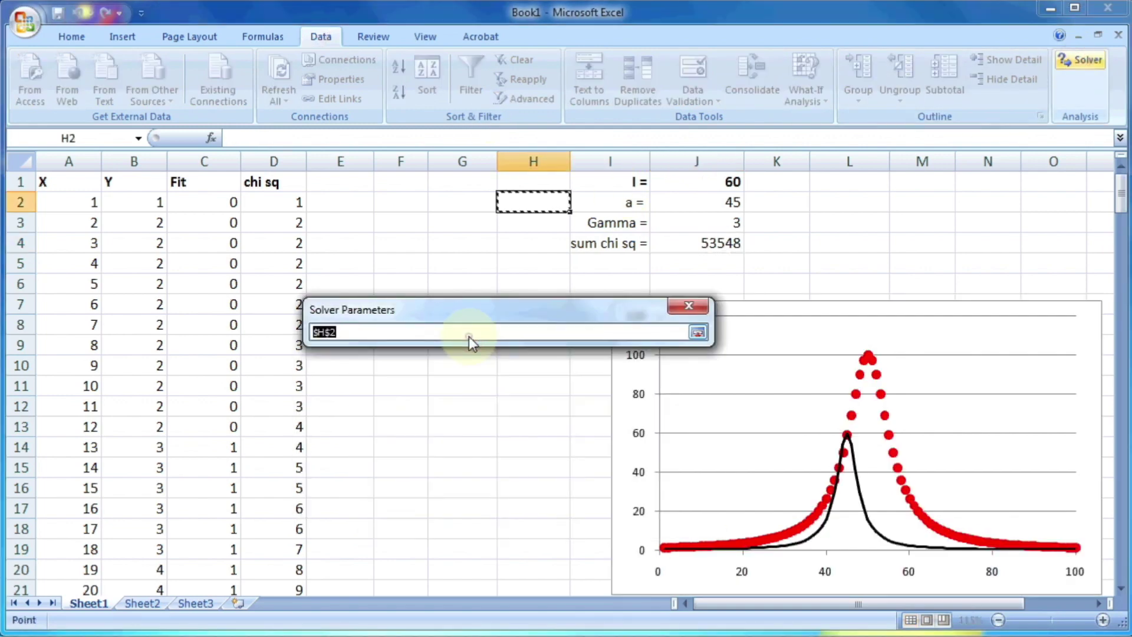
left_click(717, 243)
left_click(698, 332)
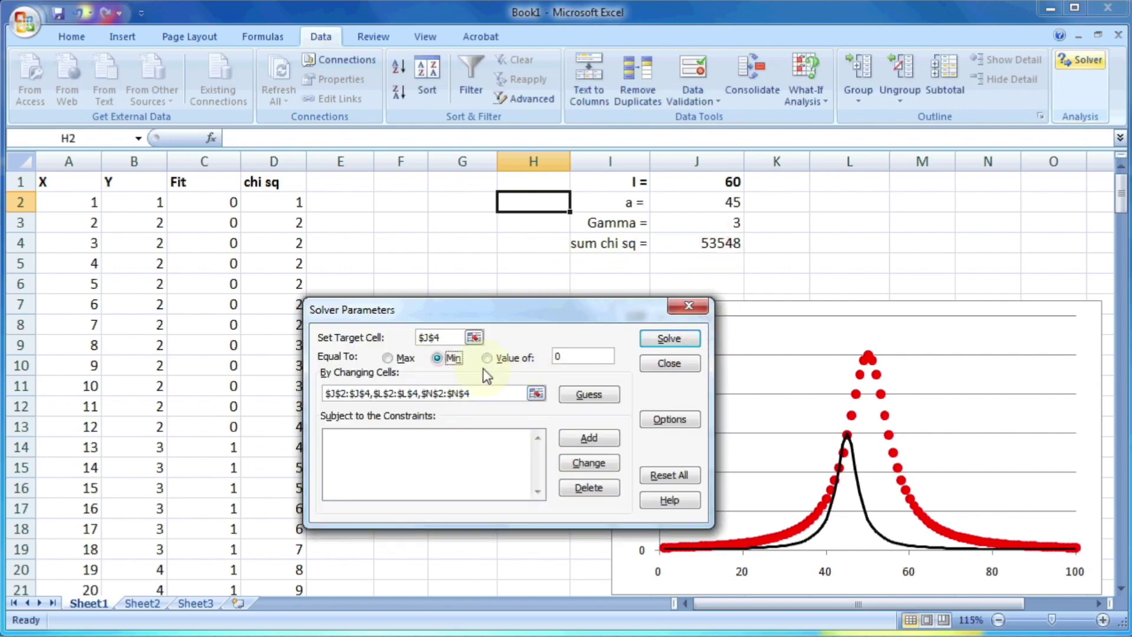
left_click(536, 394)
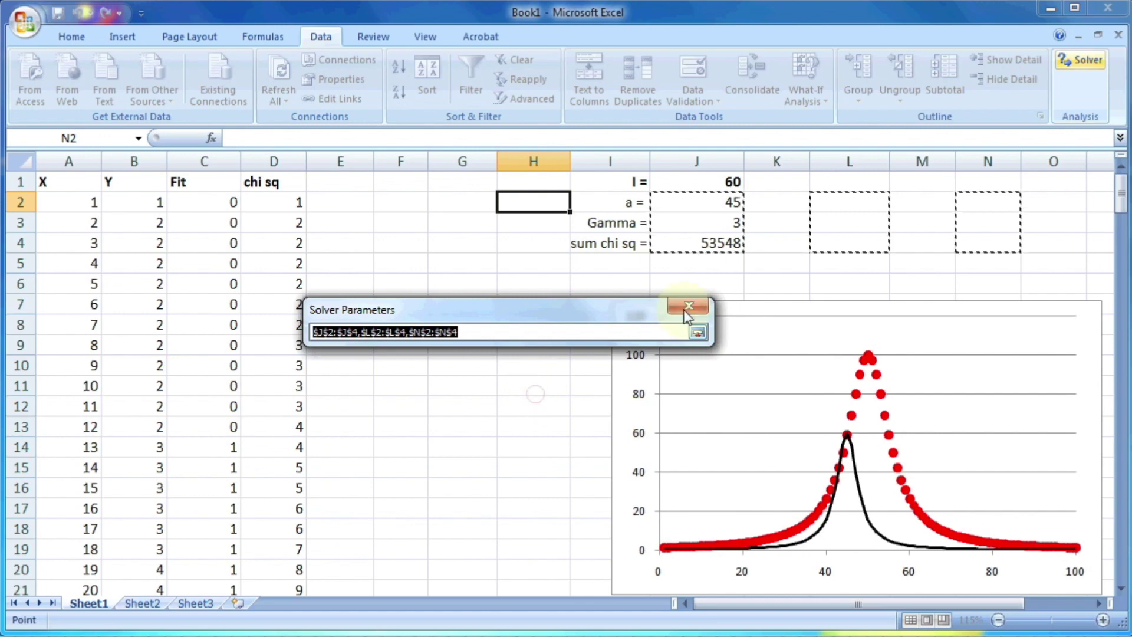
left_click_drag(716, 184, 715, 220)
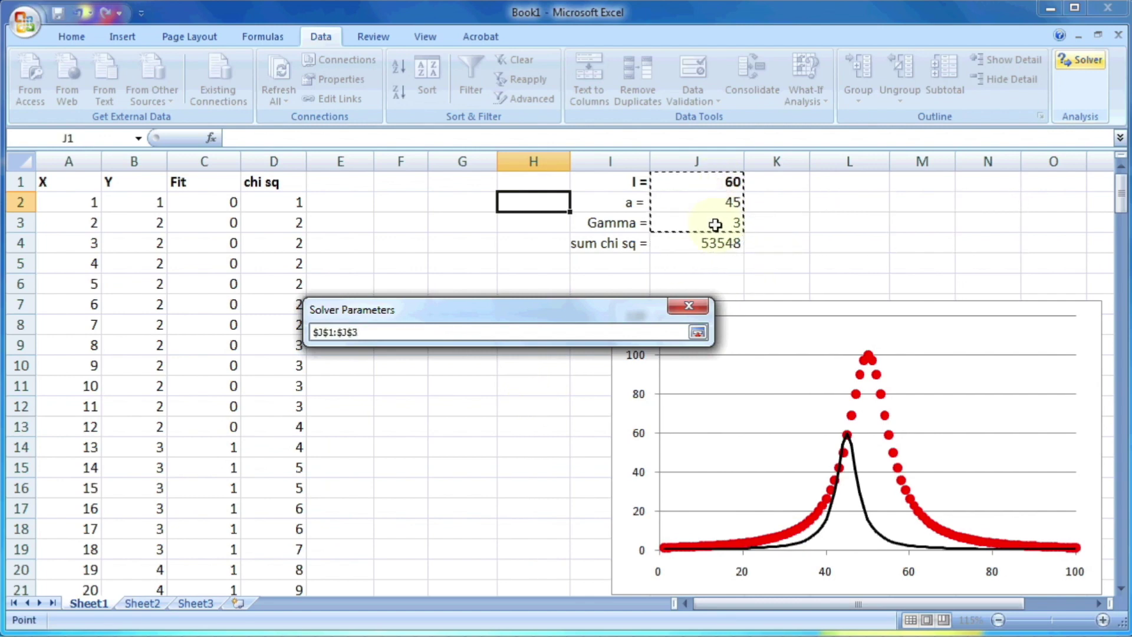
left_click(698, 333)
key("Return")
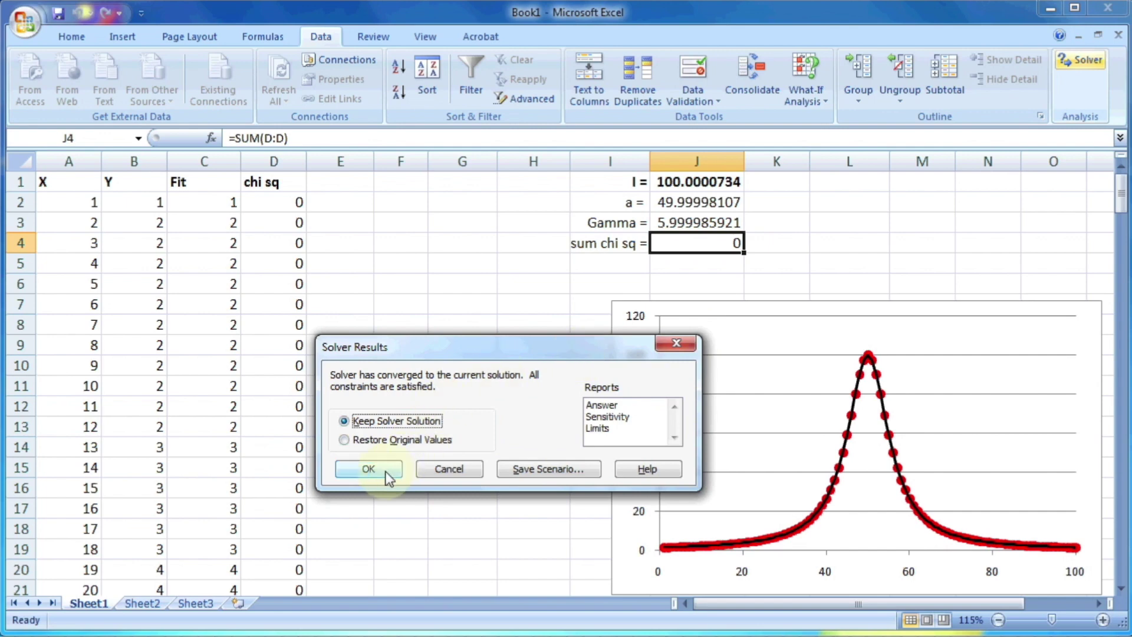
left_click(369, 469)
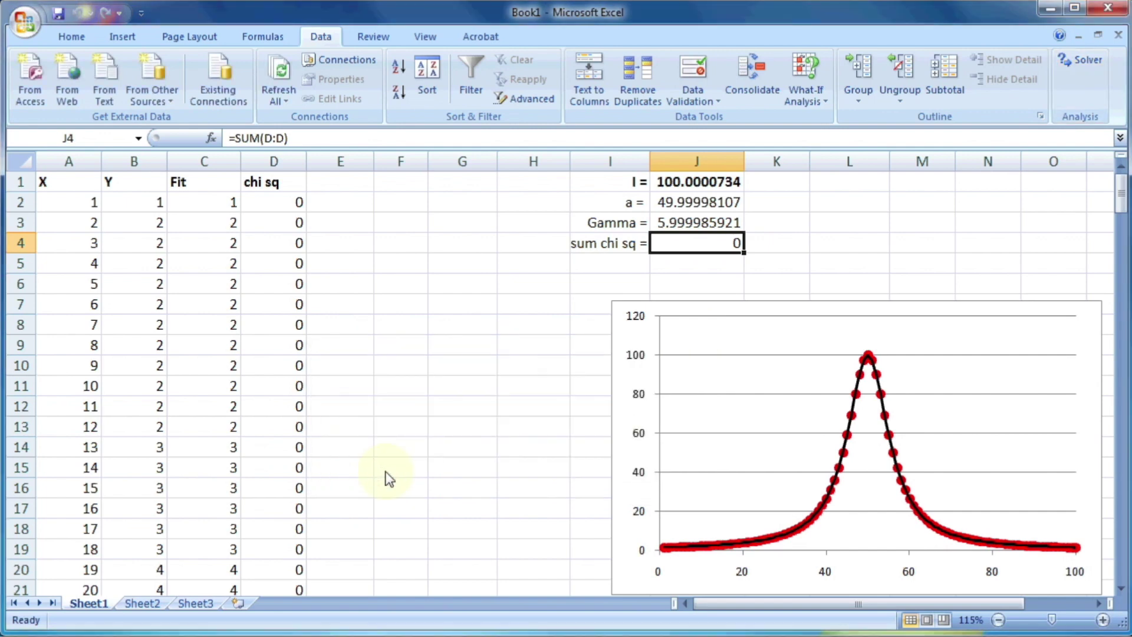
Accept the Solver results and check the fitted I ≈ 100, a ≈ 50 and Gamma ≈ 6.
left_click(881, 258)
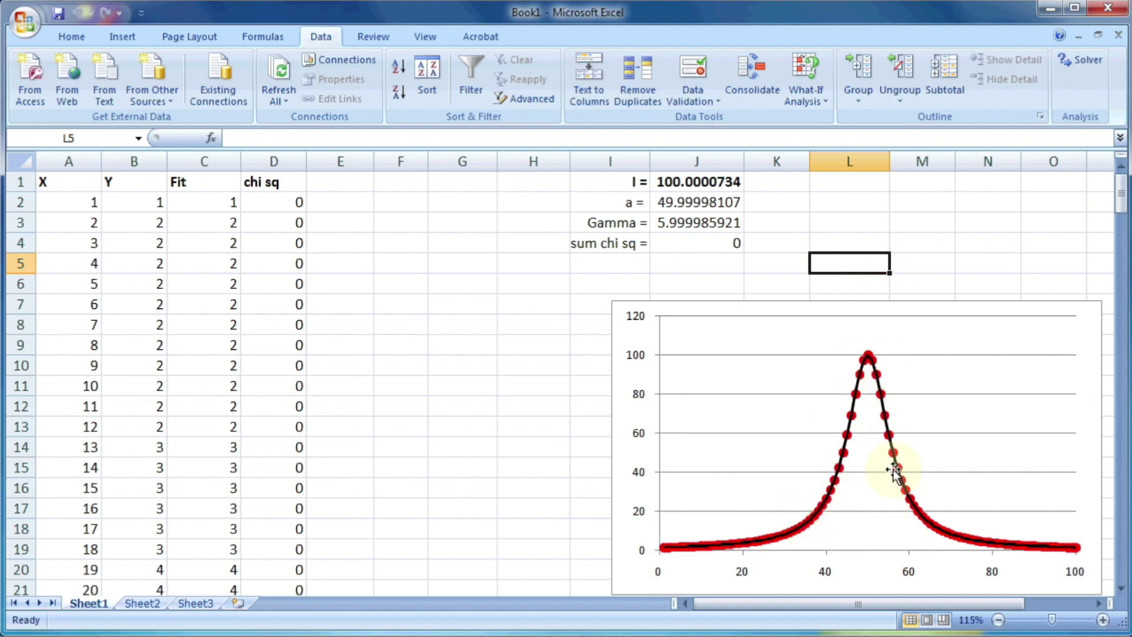
left_click(678, 181)
left_click(684, 202)
left_click(687, 223)
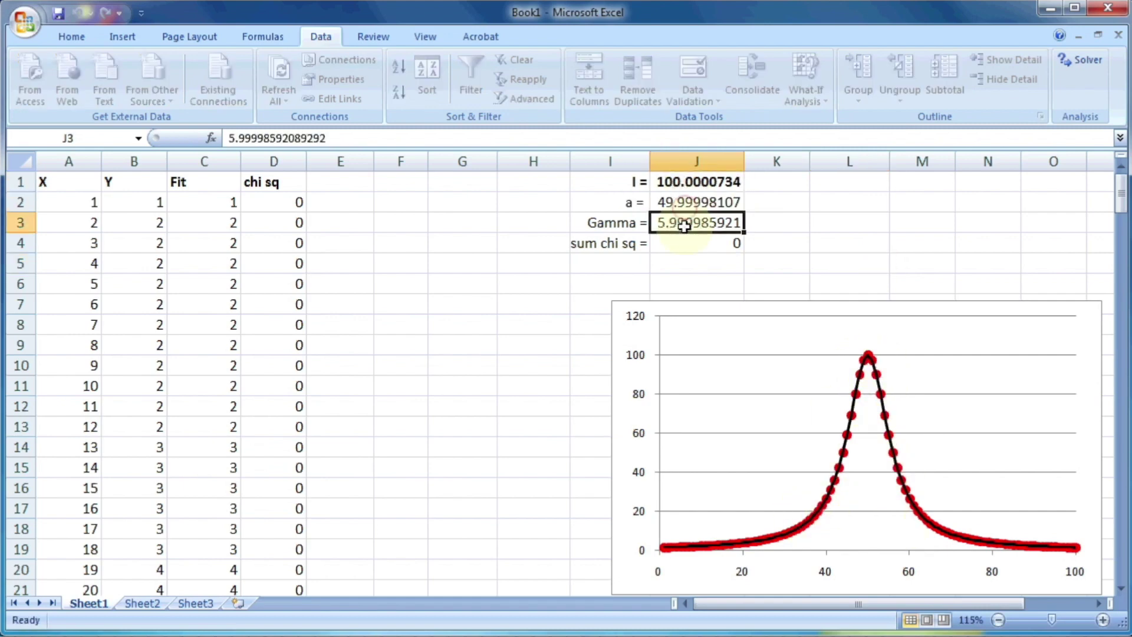
left_click(694, 187)
left_click(692, 202)
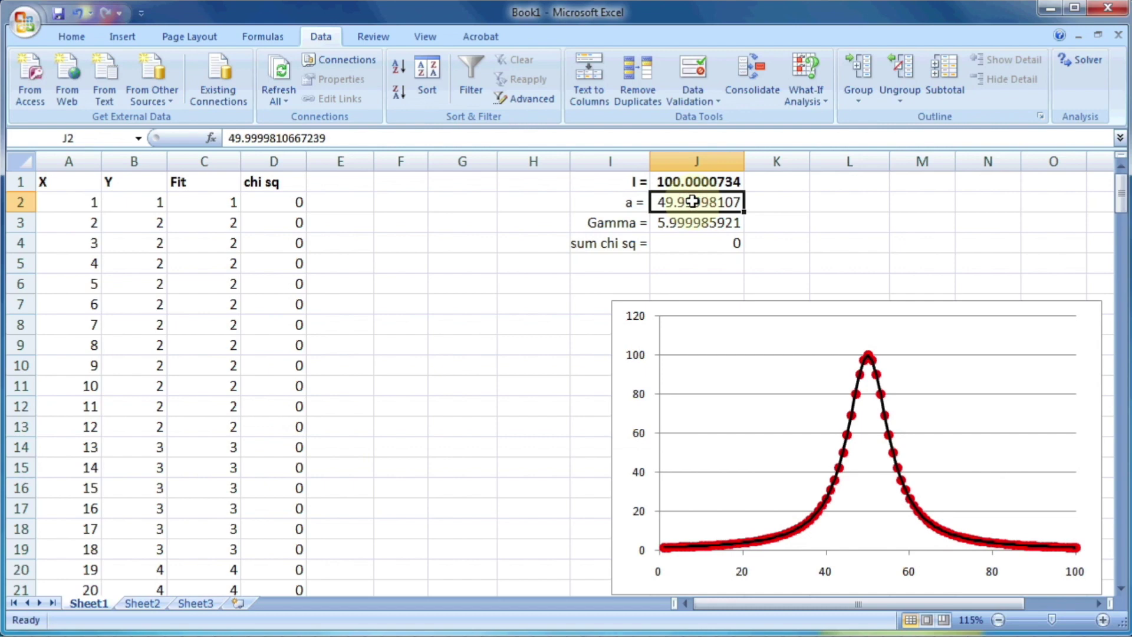
Move the fitted chart up and to the left.
scroll(687, 315, "down", 2)
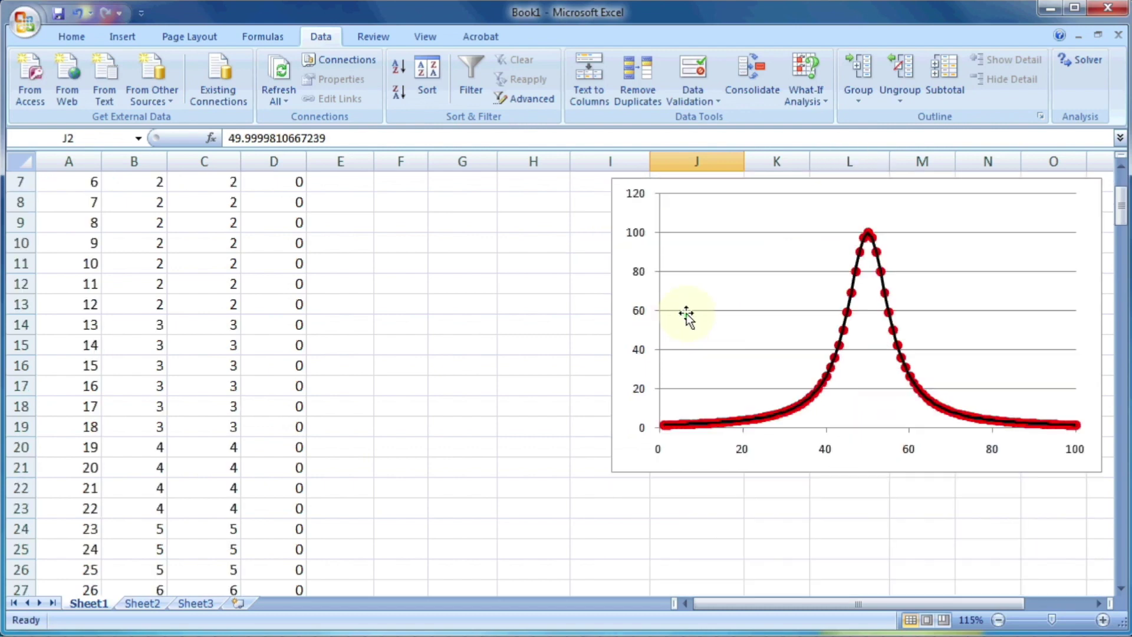
scroll(687, 315, "up", 1)
left_click_drag(961, 248, 758, 230)
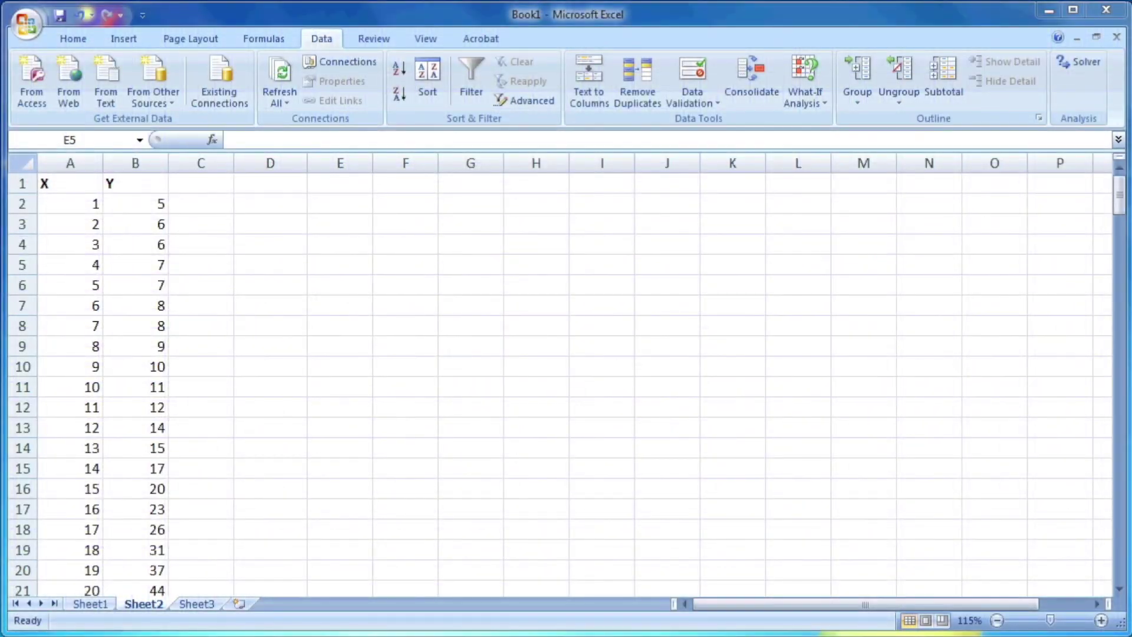
Insert a blank scatter chart on Sheet2.
left_click_drag(94, 204, 62, 348)
left_click_drag(134, 192, 122, 335)
left_click(302, 284)
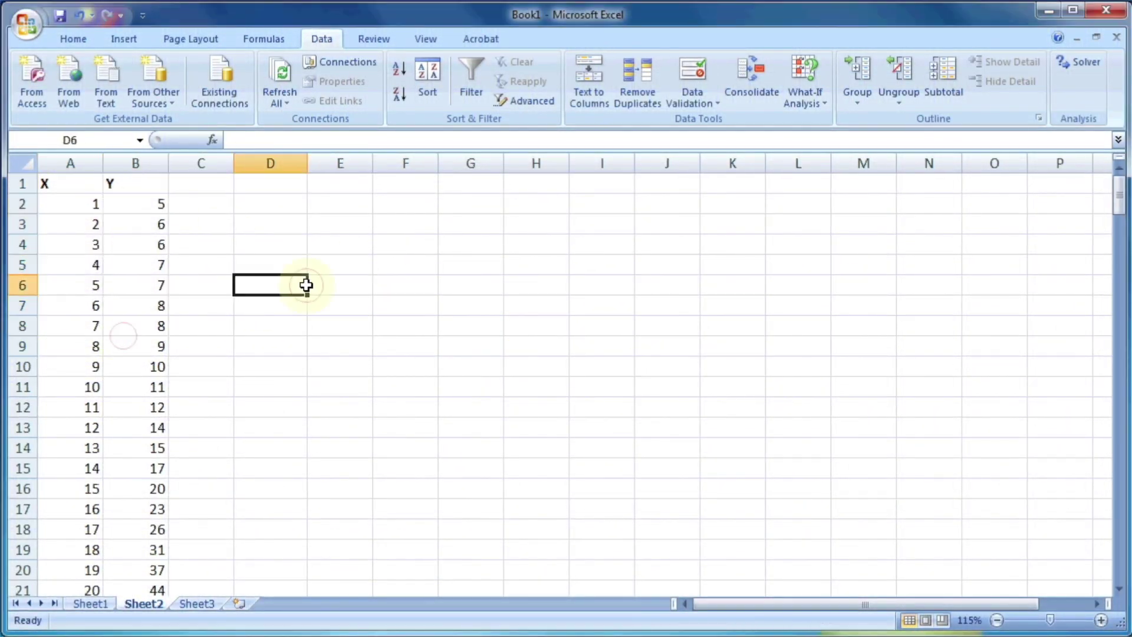
left_click(139, 37)
left_click(482, 80)
left_click(488, 151)
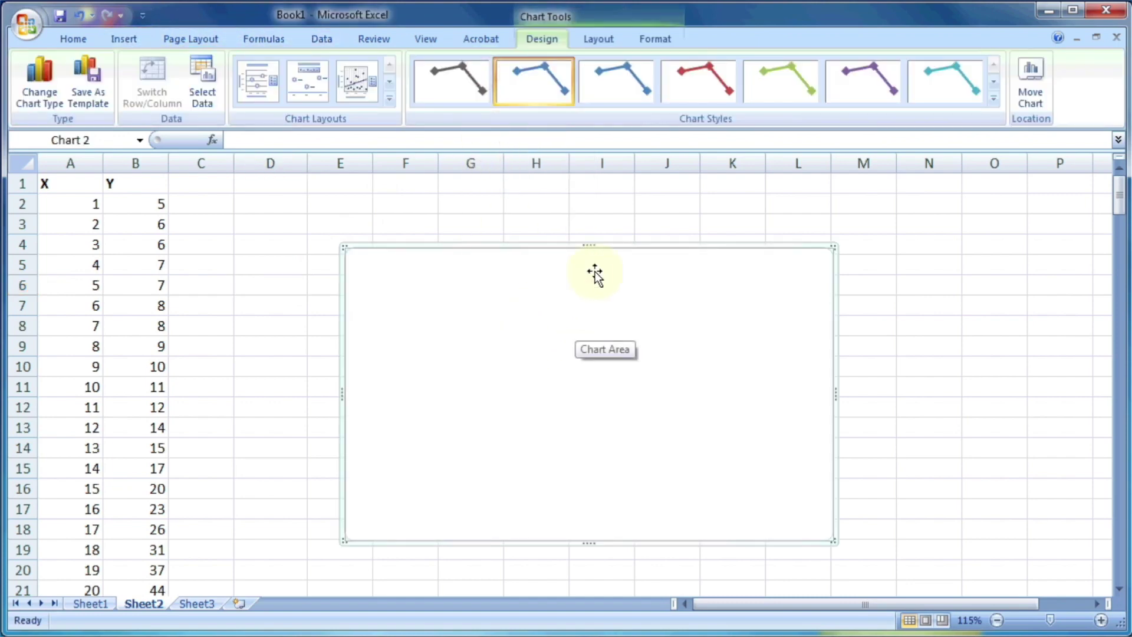
Add a data series named from the Y header in B1, with X values A2:A101.
left_click(195, 91)
left_click(333, 414)
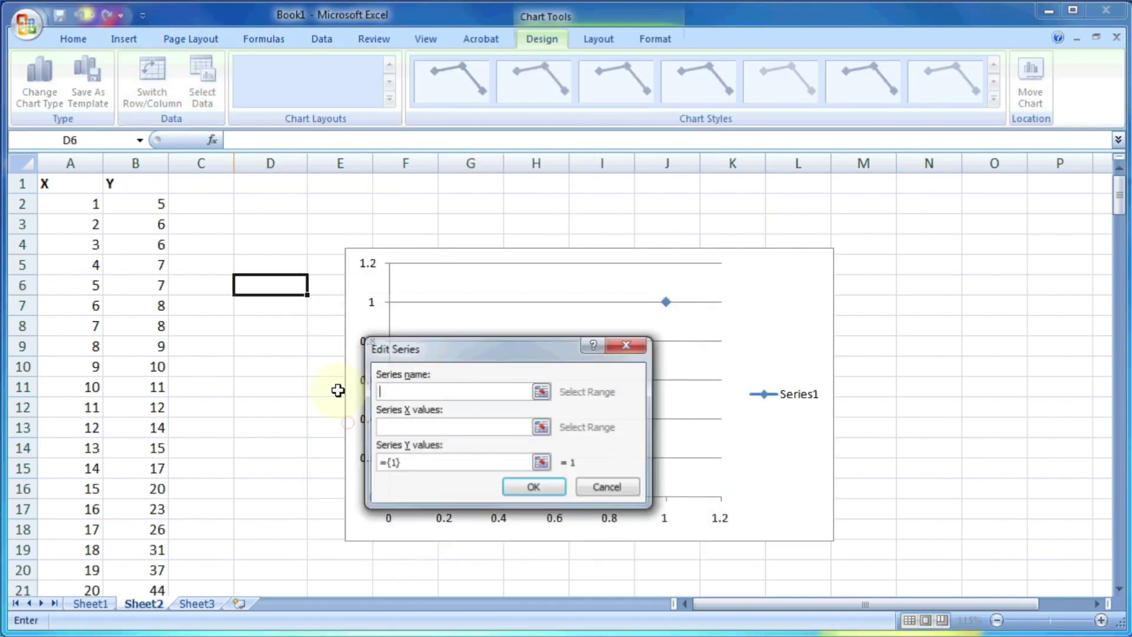
left_click(138, 186)
left_click(541, 427)
left_click(76, 204)
scroll(76, 268, "down", 20)
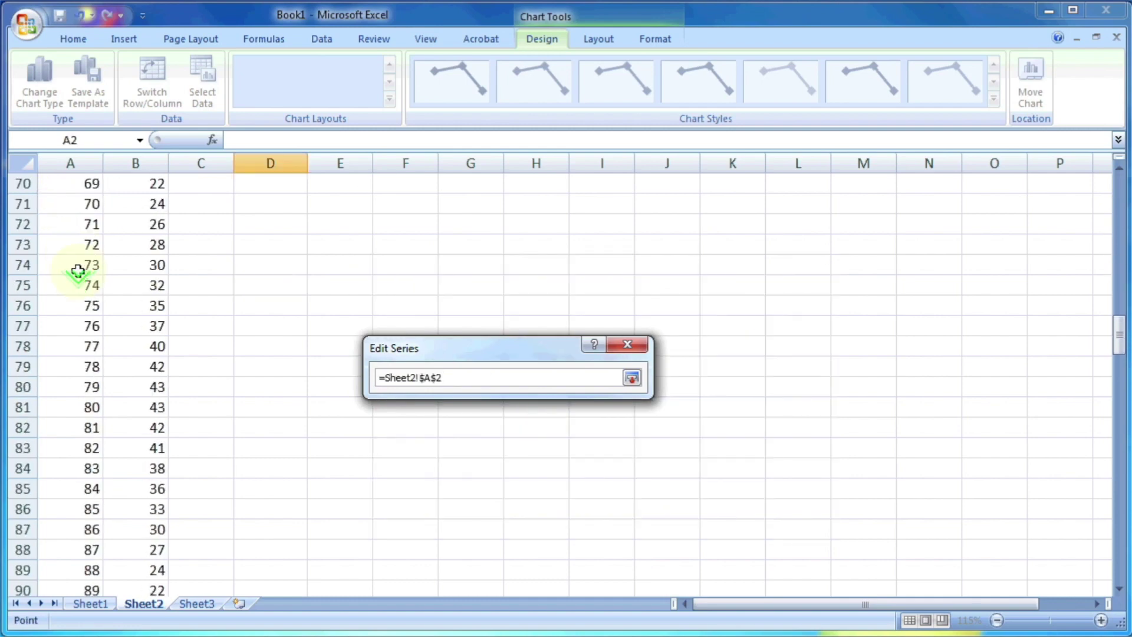
scroll(78, 270, "down", 7)
left_click(82, 391, "shift")
left_click(632, 378)
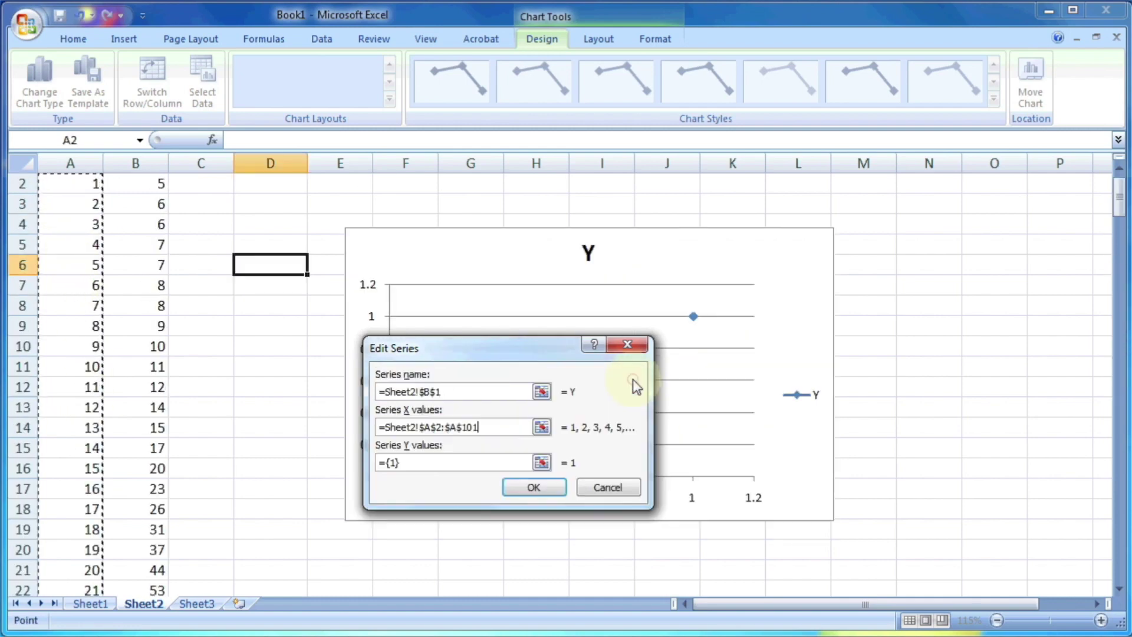
Set the series Y values to column B starting at B2, and confirm the series.
left_click(539, 462)
left_click(145, 204)
scroll(152, 205, "down", 20)
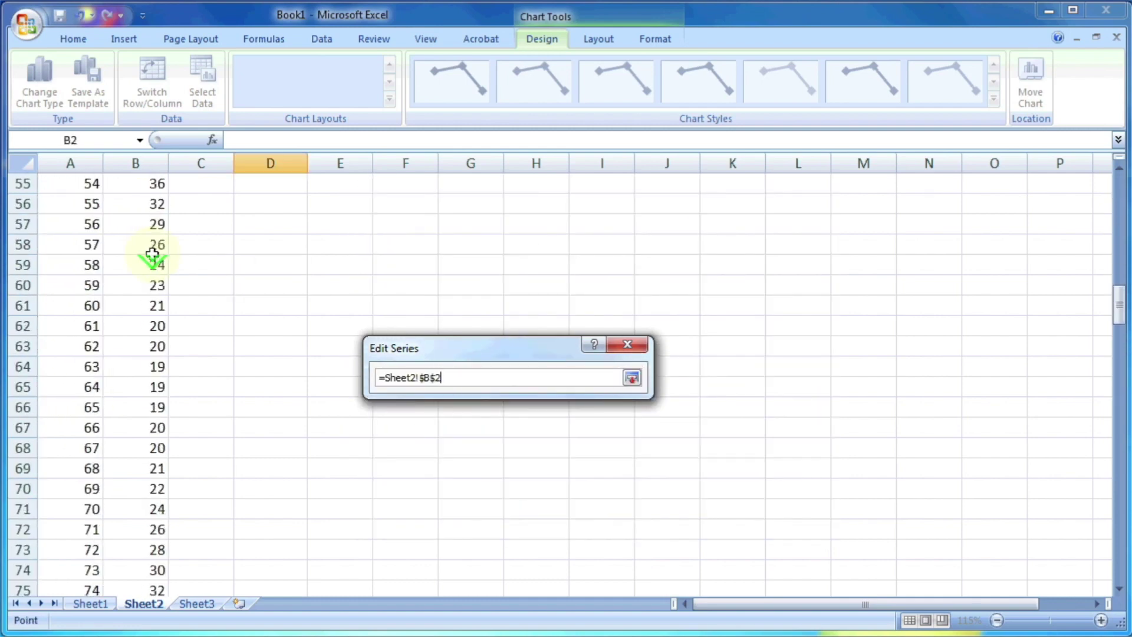
left_click(632, 378)
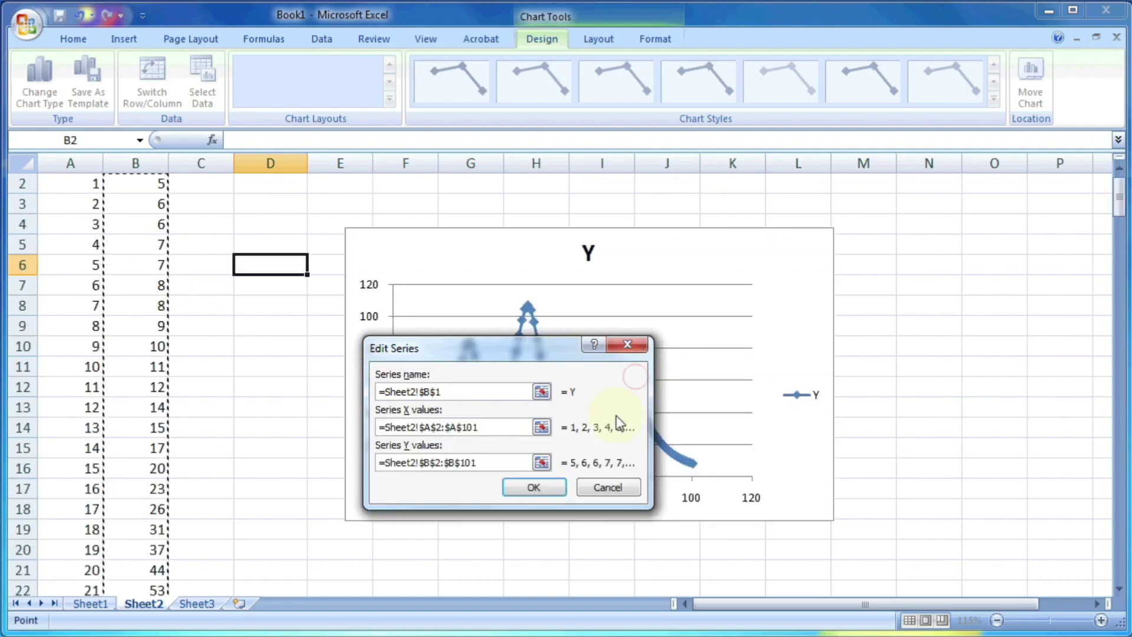
left_click(534, 488)
Move the chart to the right of the data columns.
left_click(625, 544)
left_click_drag(776, 240, 851, 241)
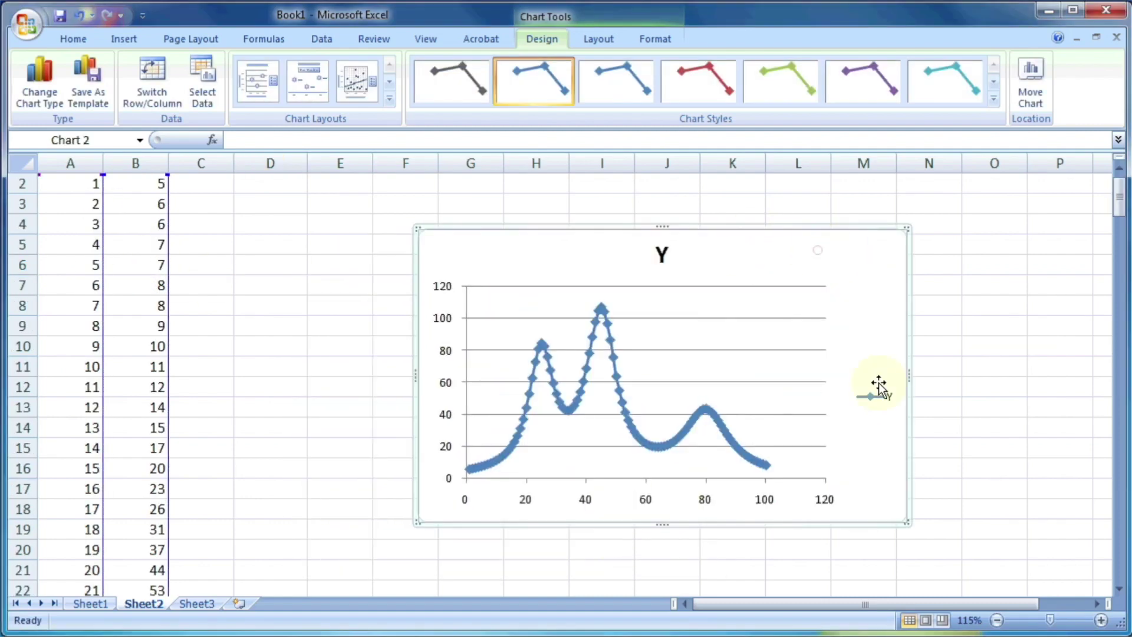
left_click(887, 394)
Delete the chart legend and fix the X axis maximum at 100.
key("Delete")
key("Delete")
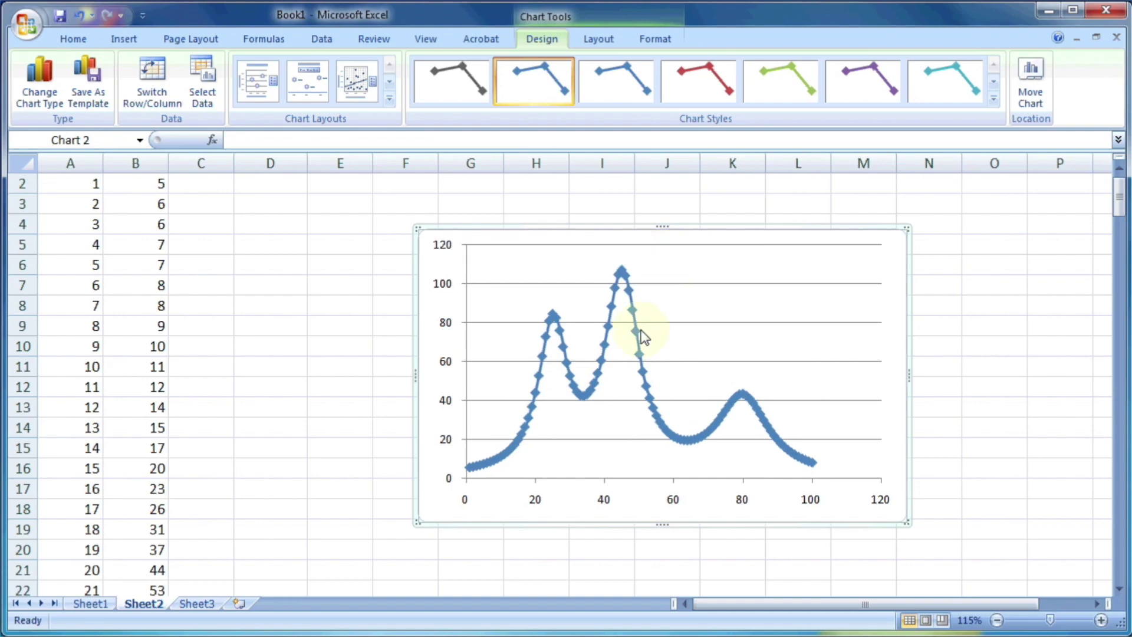
right_click(737, 500)
left_click(814, 634)
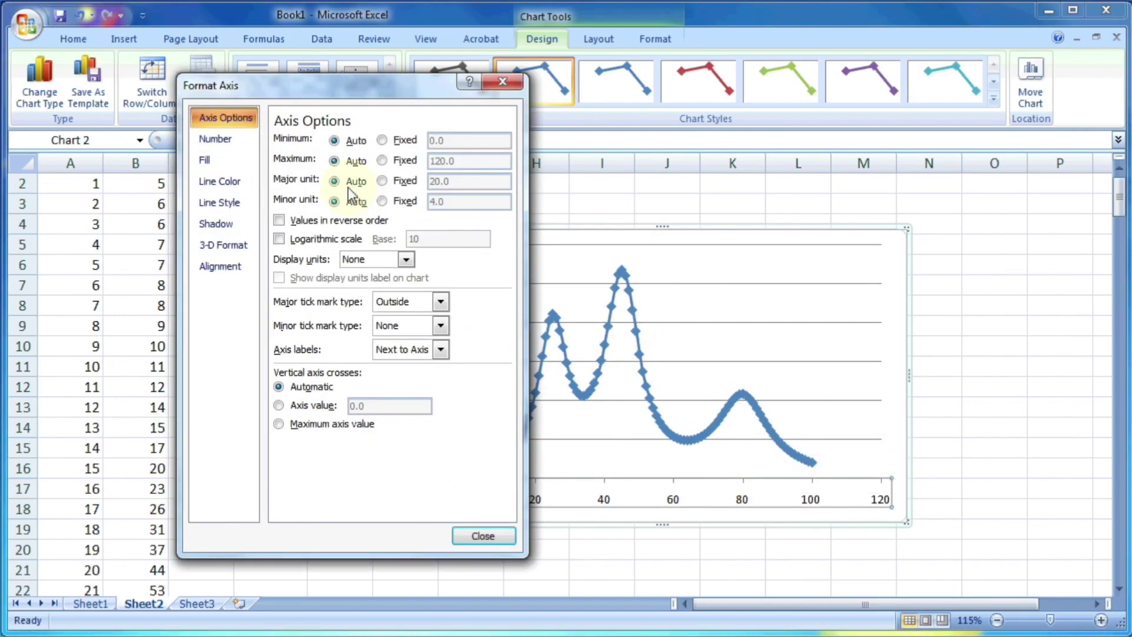
left_click(397, 160)
Format the series as solid red markers with no connecting line and no marker outline.
left_click(221, 138)
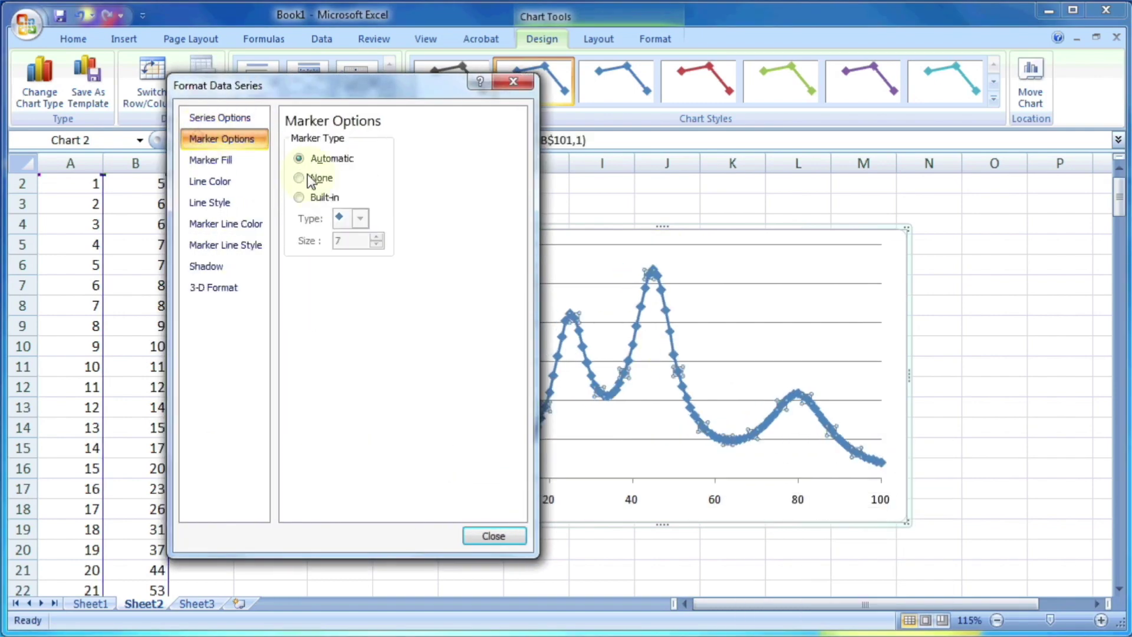
left_click(359, 218)
left_click(348, 351)
left_click(215, 160)
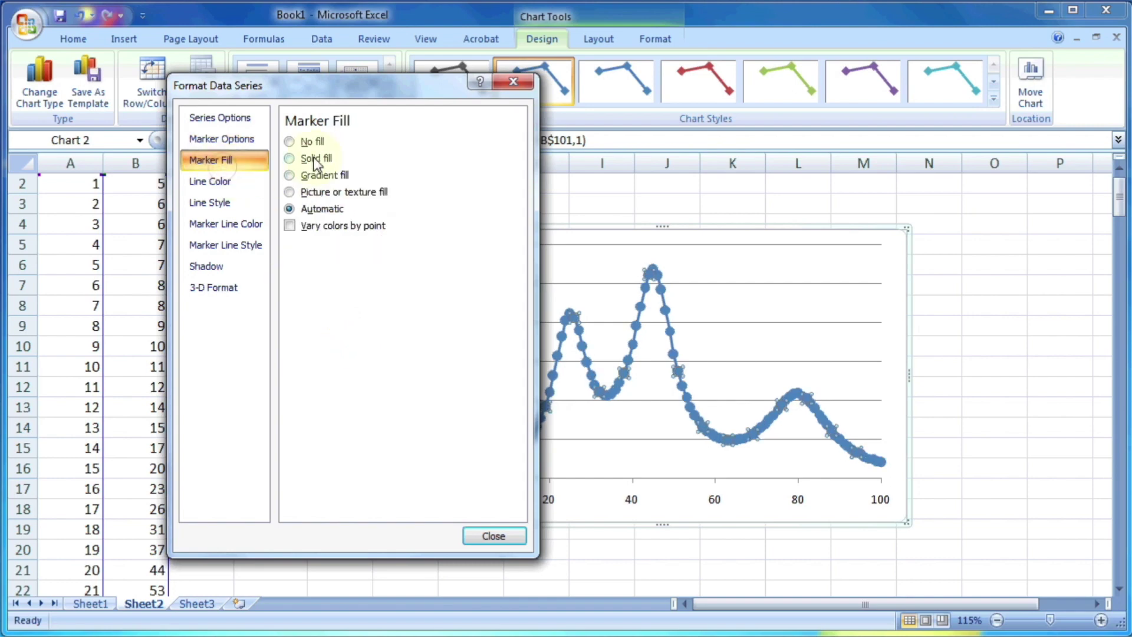
left_click(210, 181)
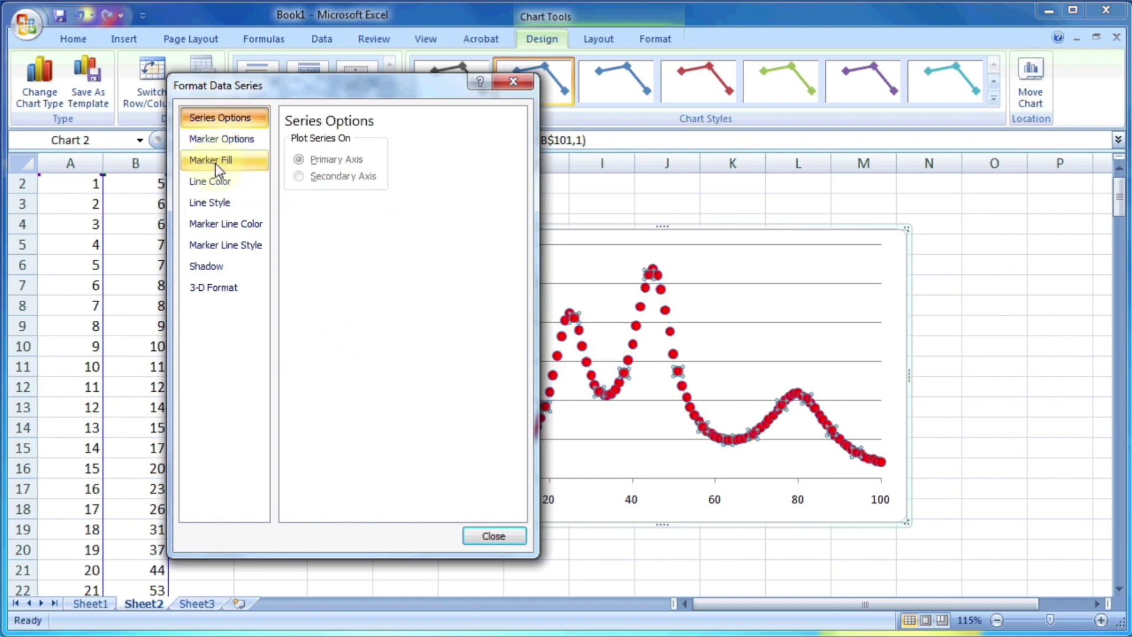
left_click(213, 160)
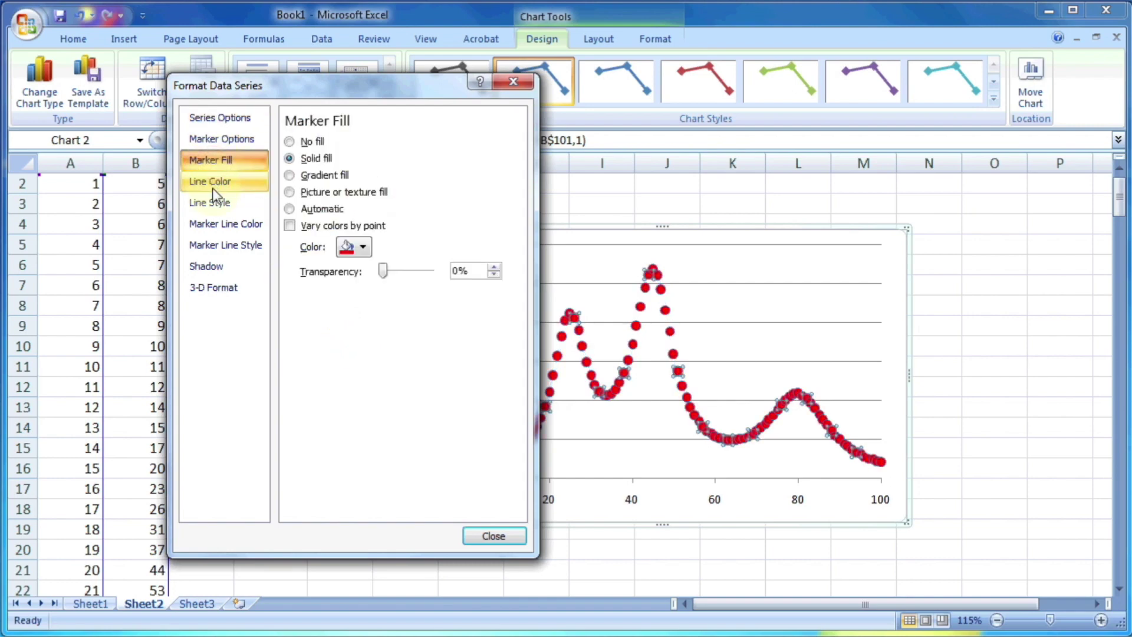
left_click(223, 224)
left_click(290, 142)
left_click(494, 535)
left_click(890, 305)
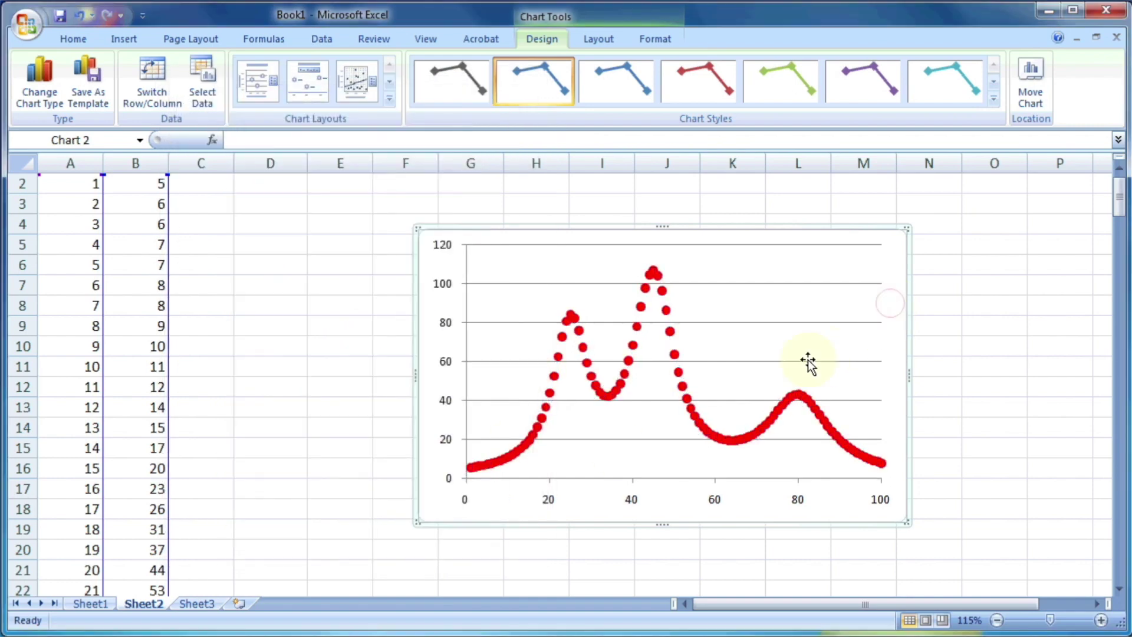
Move the chart lower right and enter bold headers Peak 1, Peak 2, Peak 3 in C1:E1.
left_click_drag(801, 242, 1000, 312)
scroll(282, 195, "up", 1)
left_click(202, 184)
type("P")
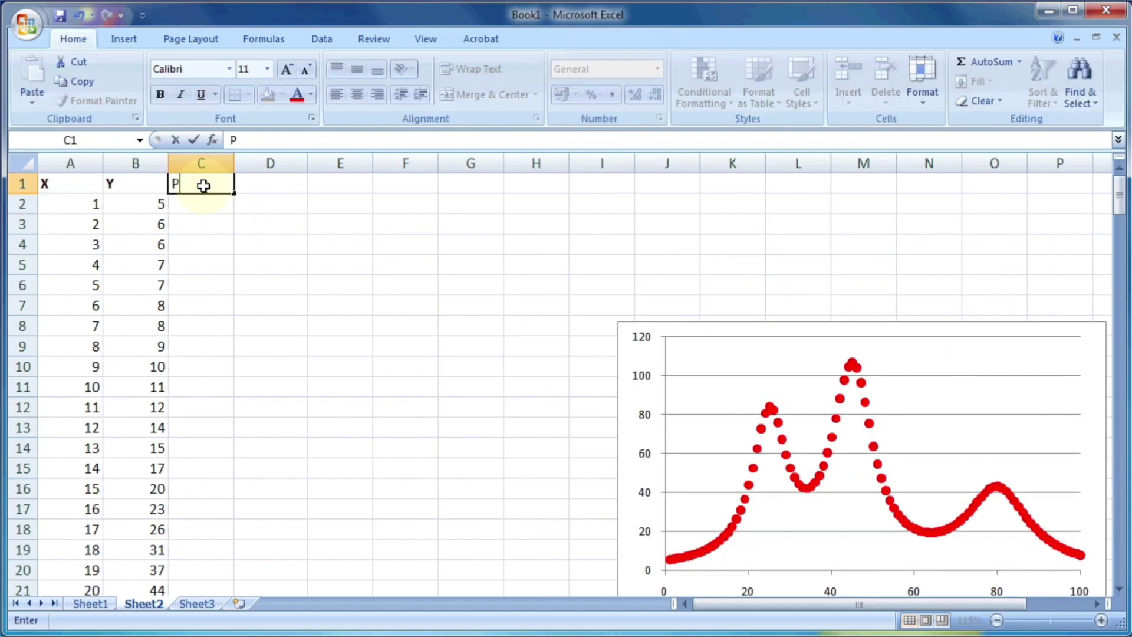
type("eak 1")
key("Tab")
key("ctrl+b")
type("Pea")
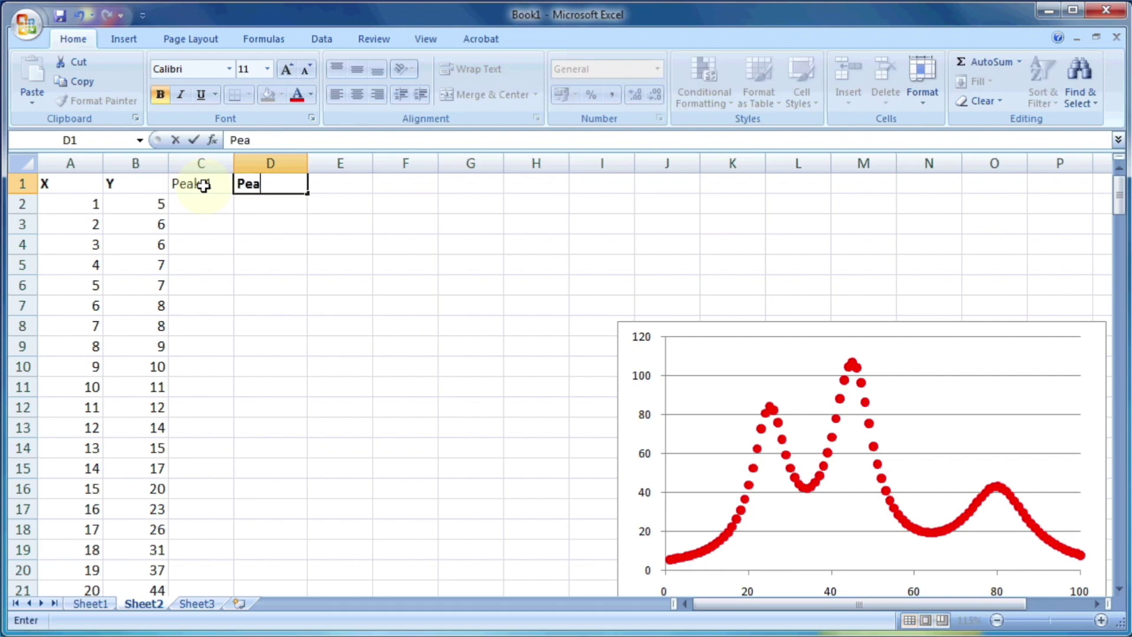
key("Tab")
key("ctrl+b")
type("Peak 3")
key("Return")
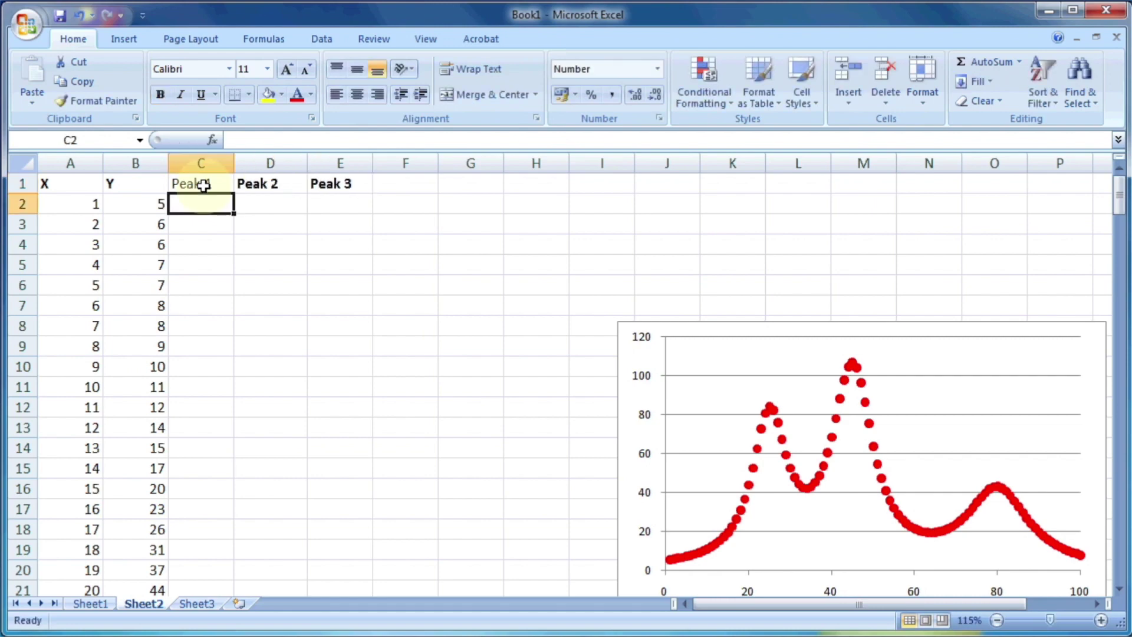
left_click(203, 186)
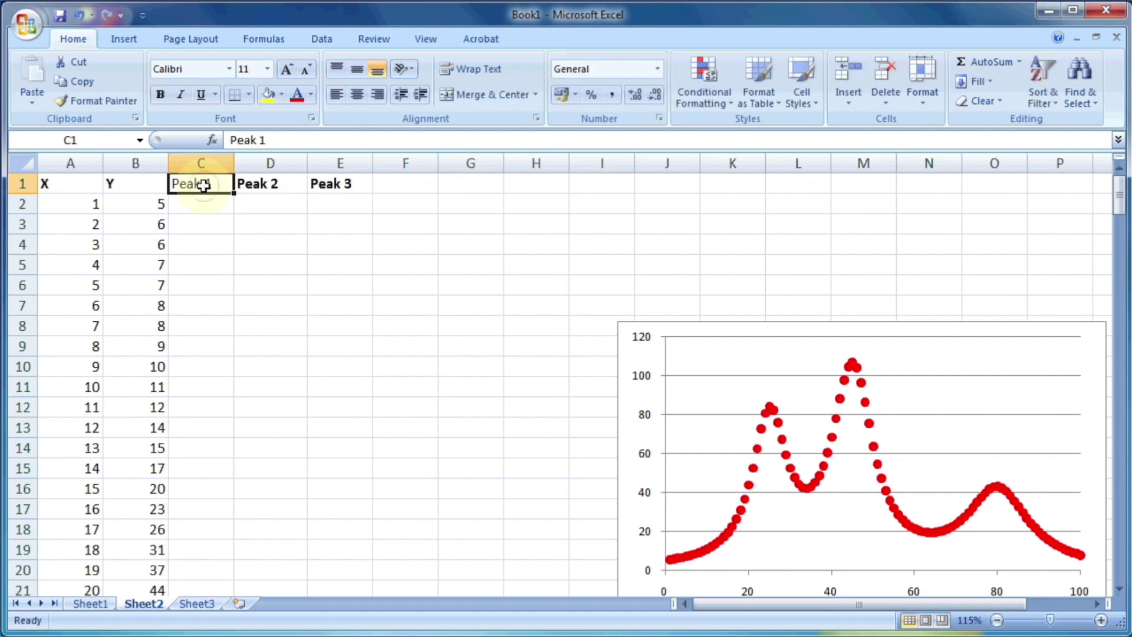
left_click(389, 185)
Add bold Peak 1, Peak 2, Peak 3 labels in I1, K1 and M1.
left_click(601, 184)
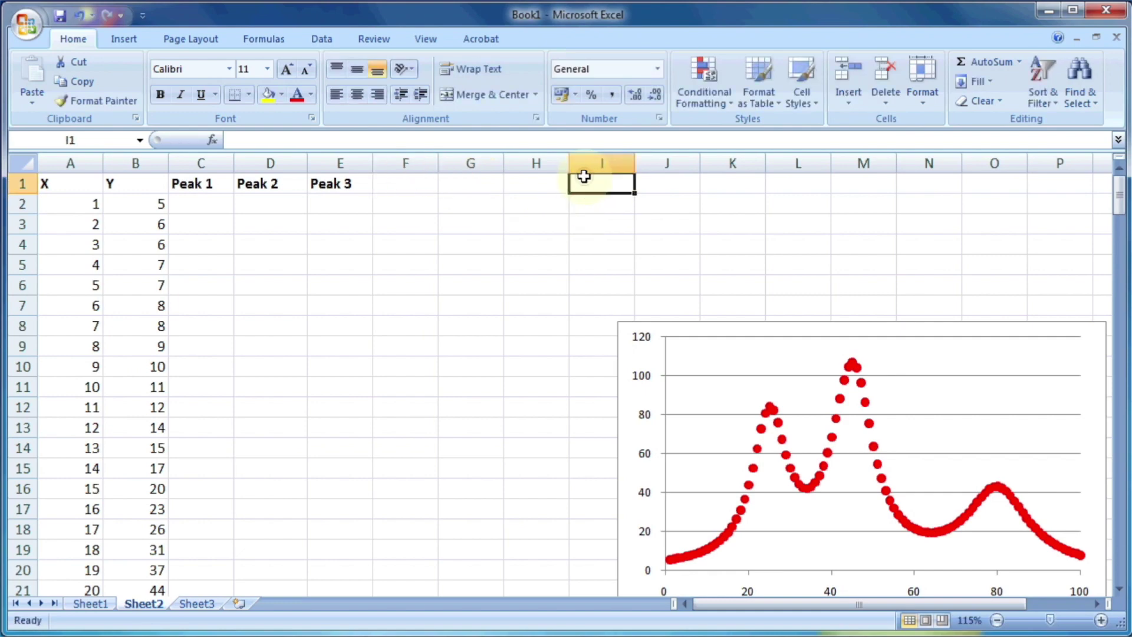
type("Peak1")
key("Tab")
key("Tab")
type("P")
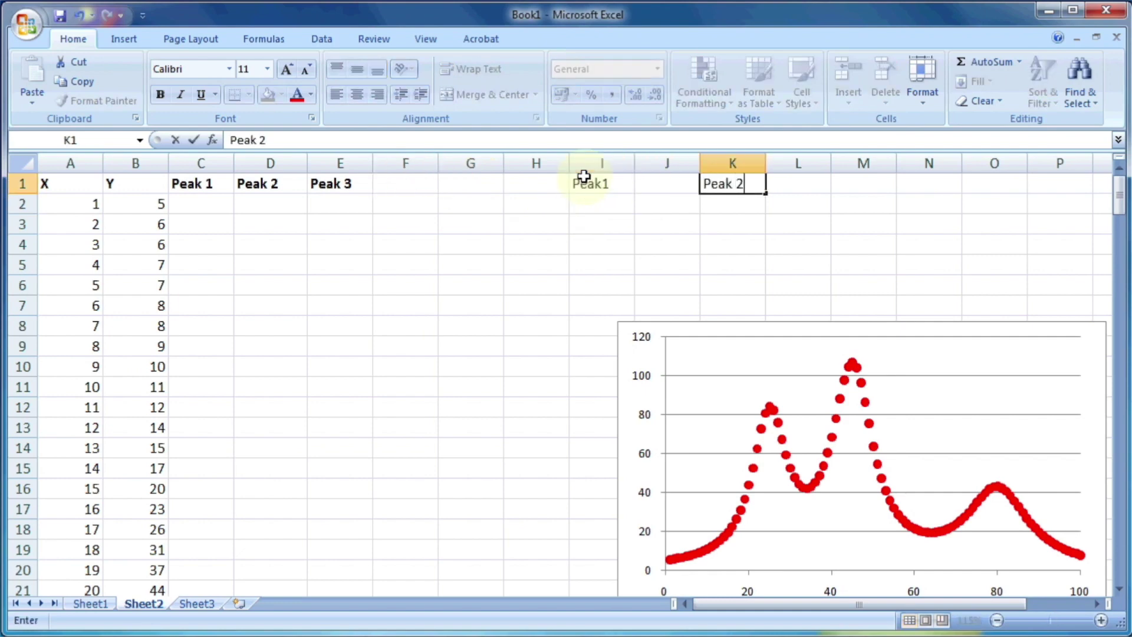
key("Tab")
key("Tab")
type("Peak 3")
key("Return")
double_click(602, 184)
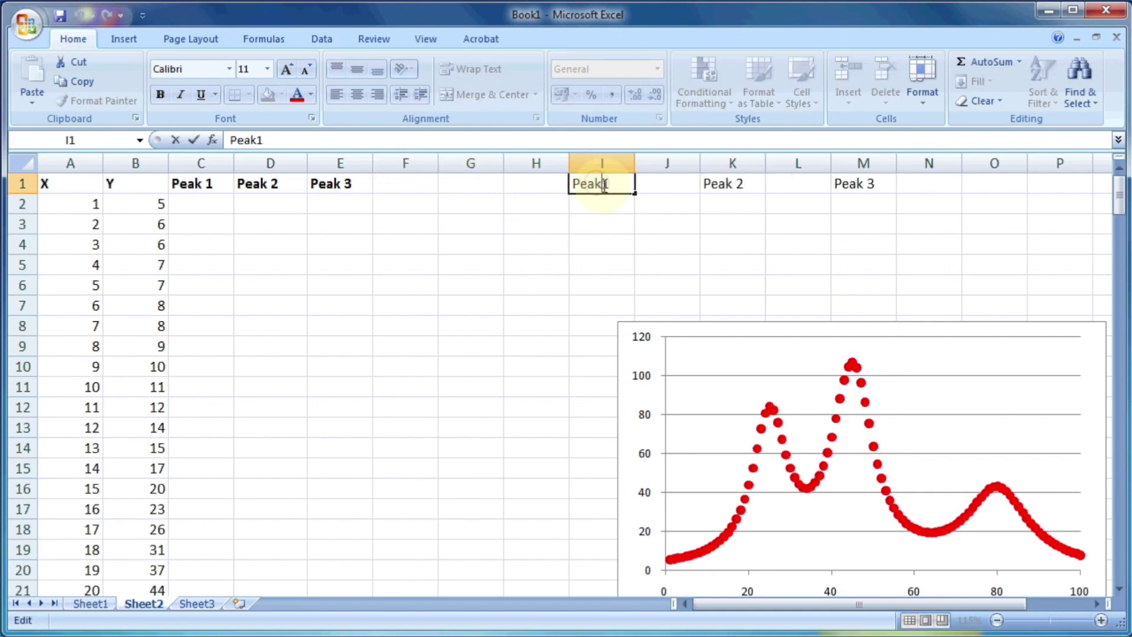
key("Return")
left_click_drag(602, 184, 862, 183)
key("ctrl+b")
Enter right-aligned parameter labels 'I =', 'a =', 'Gamma =' in I2:I4.
left_click(622, 202)
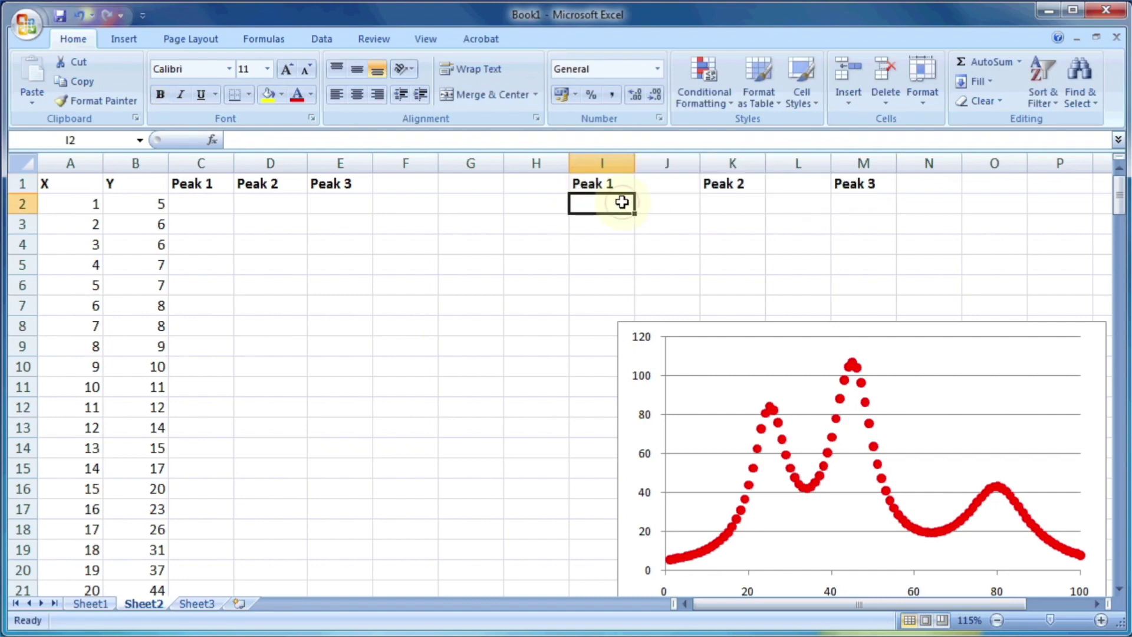
type("I =")
key("Return")
type("a")
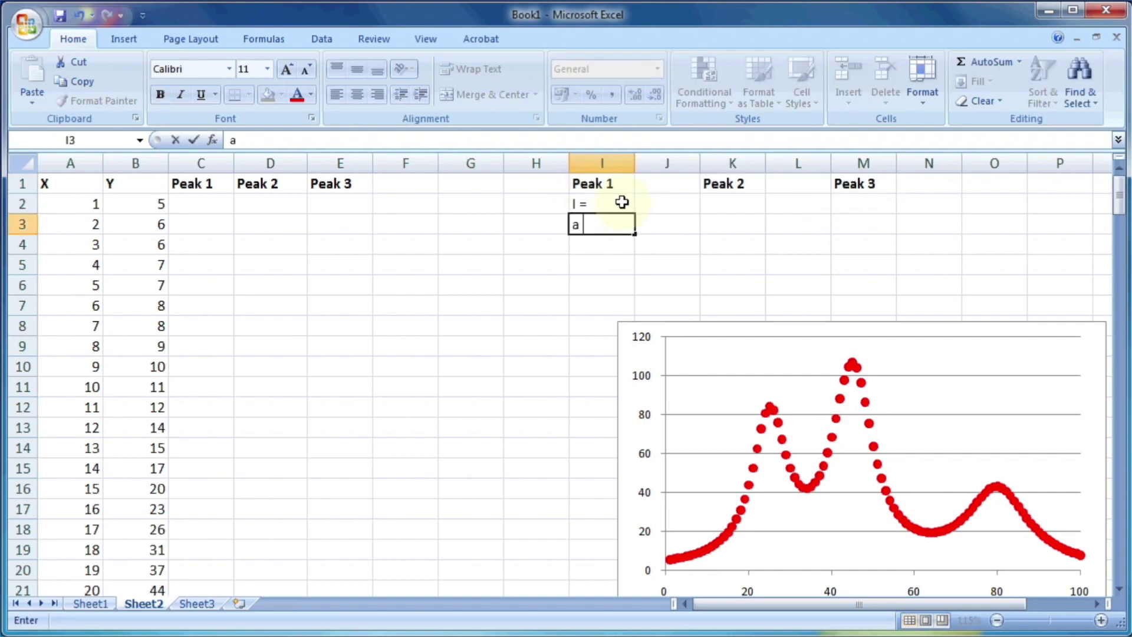
type(" =")
key("Return")
type("G")
key("Return")
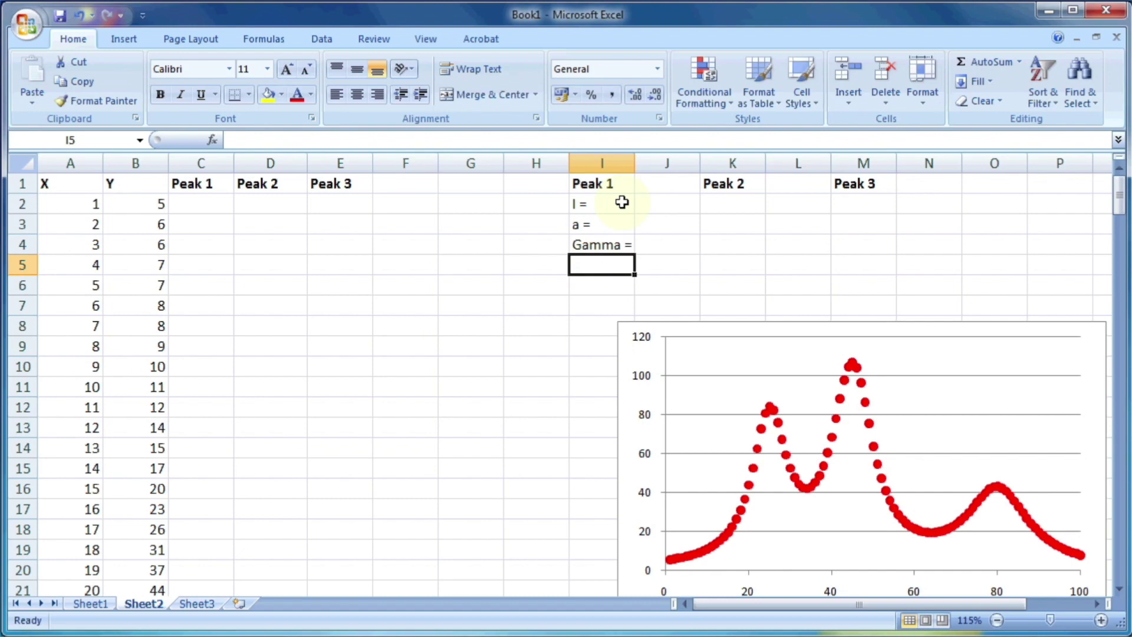
left_click_drag(619, 202, 613, 244)
left_click(378, 95)
Copy the parameter labels into K2:K4 and M2:M4 for Peaks 2 and 3.
key("ctrl+c")
left_click_drag(731, 204, 745, 241)
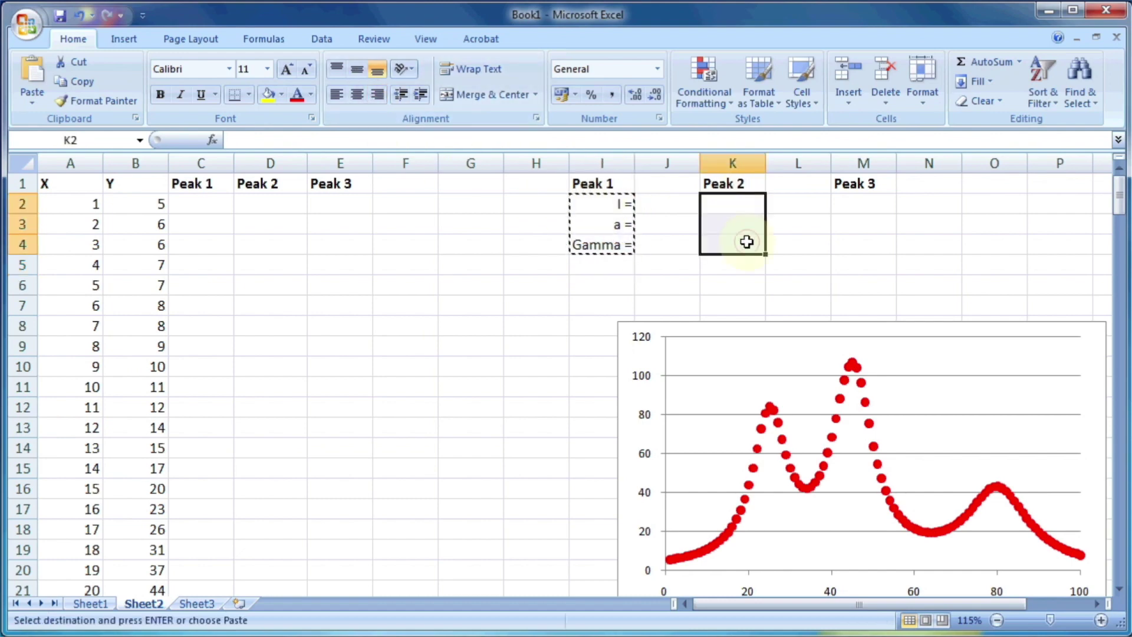
key("ctrl+v")
left_click_drag(855, 203, 849, 253)
key("ctrl+v")
Enter starting values 1 in column J, 2 in column L and 3 in column N.
left_click(680, 202)
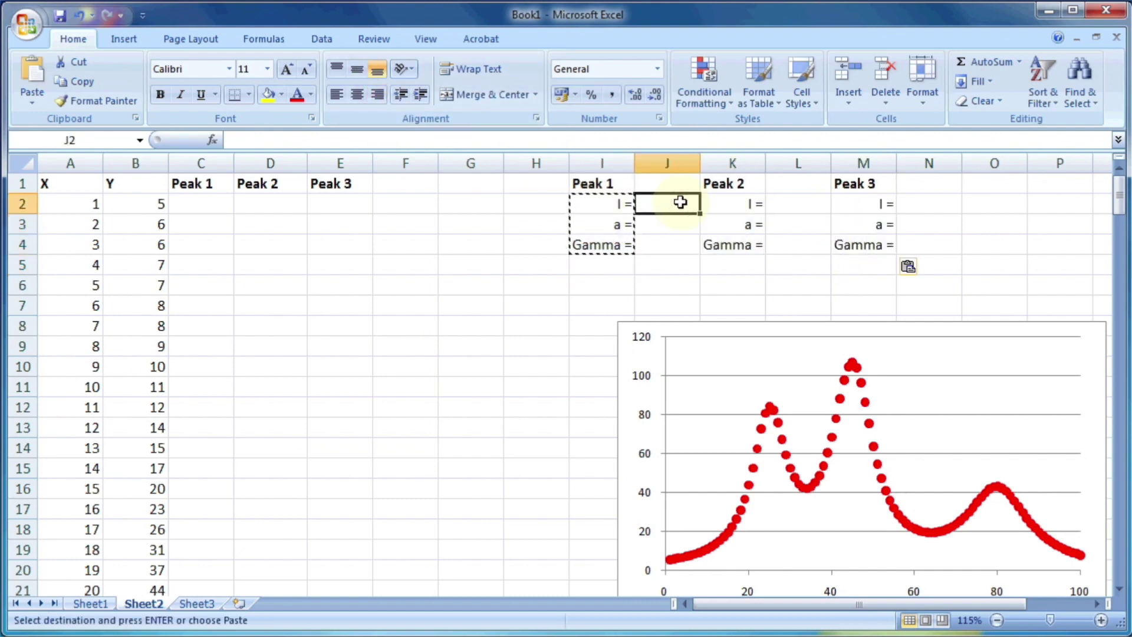
type("1")
key("Return")
type("1")
key("Return")
type("1")
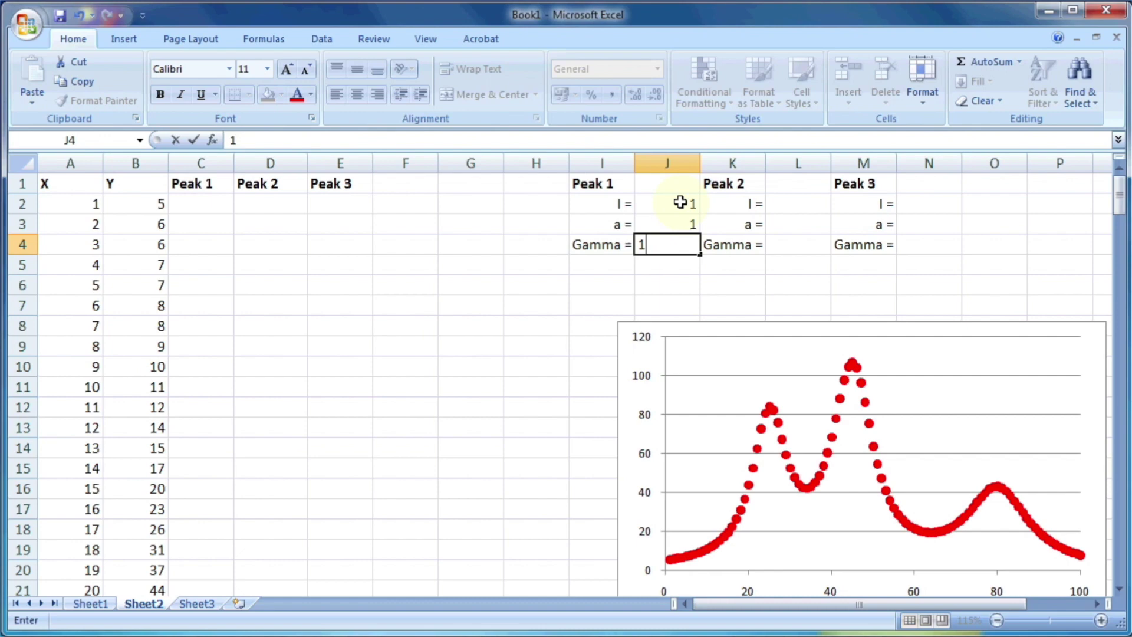
left_click(783, 203)
type("2")
key("Return")
type("2")
key("Return")
type("2")
key("Return")
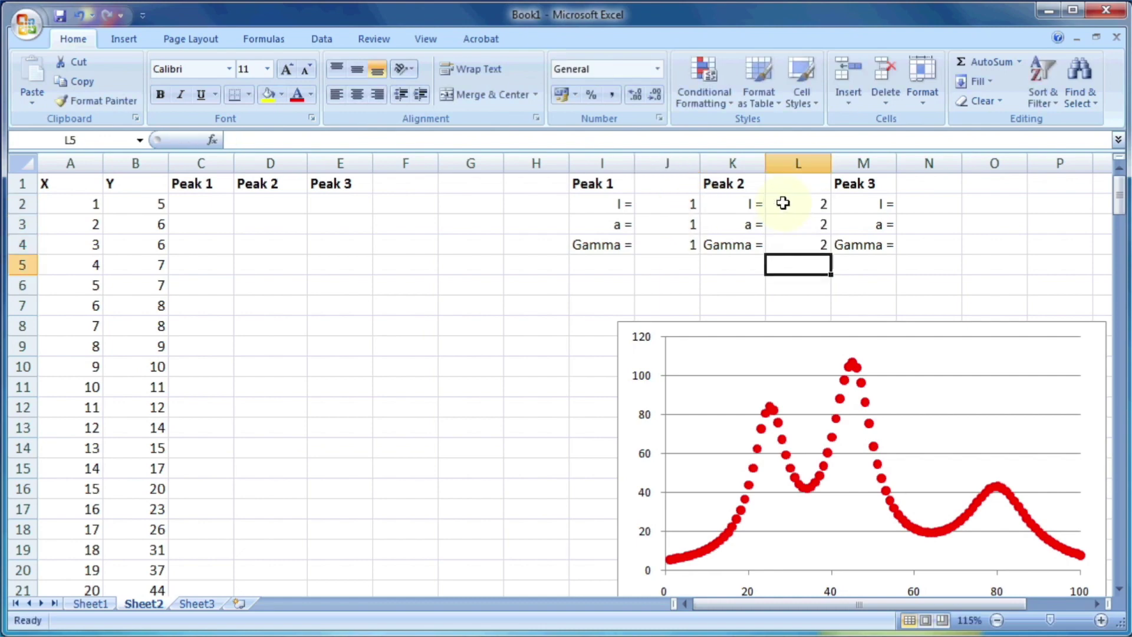
left_click(931, 201)
type("3")
key("Return")
type("3")
key("Return")
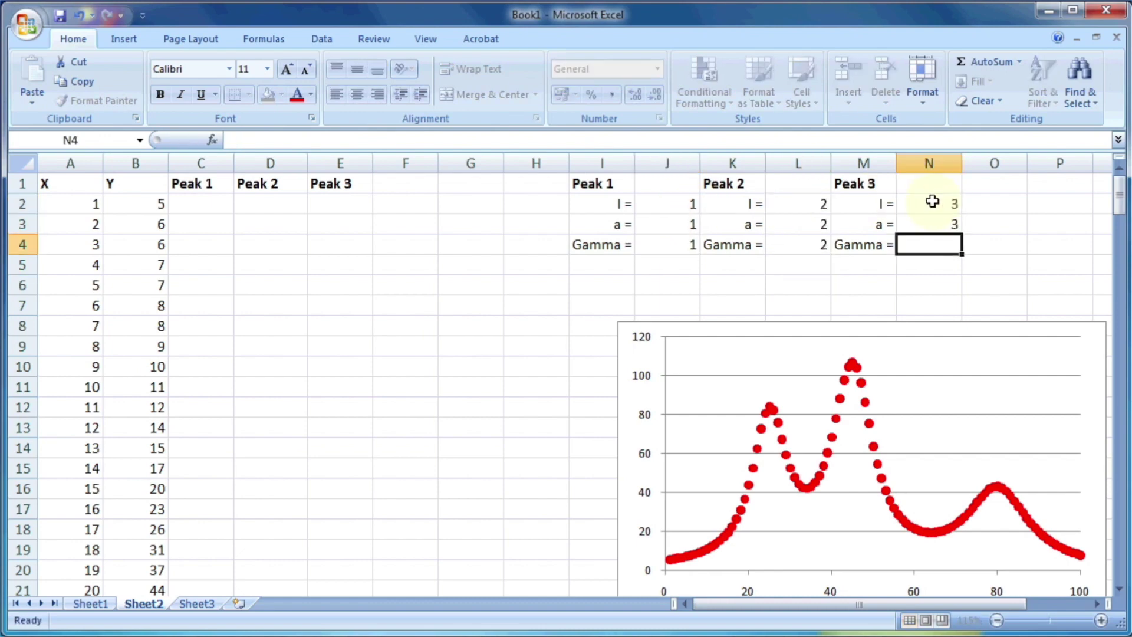
type("3")
key("Return")
left_click(205, 206)
Write the Peak 1 Lorentzian formula in C2 using J2, J4, A2 and J3.
type("=")
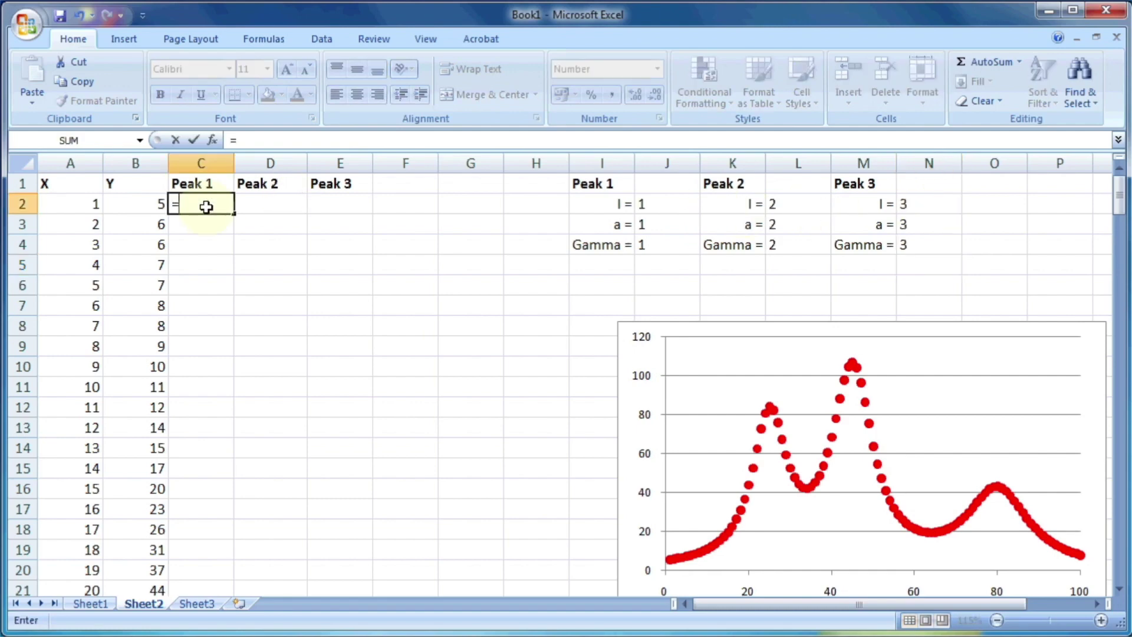
left_click(655, 204)
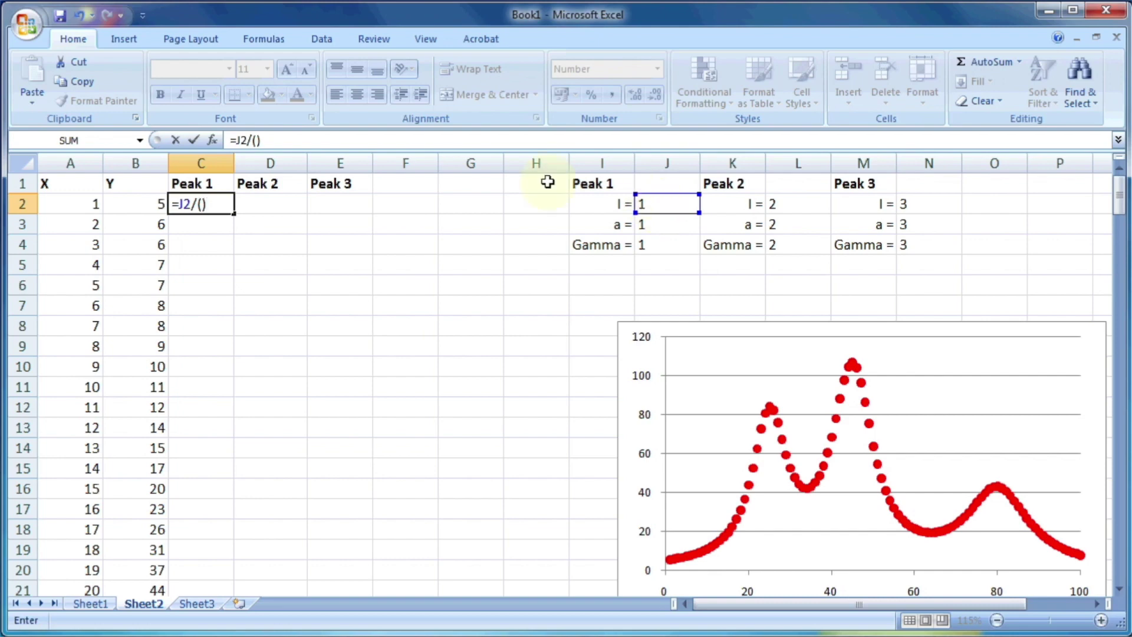
left_click(254, 140)
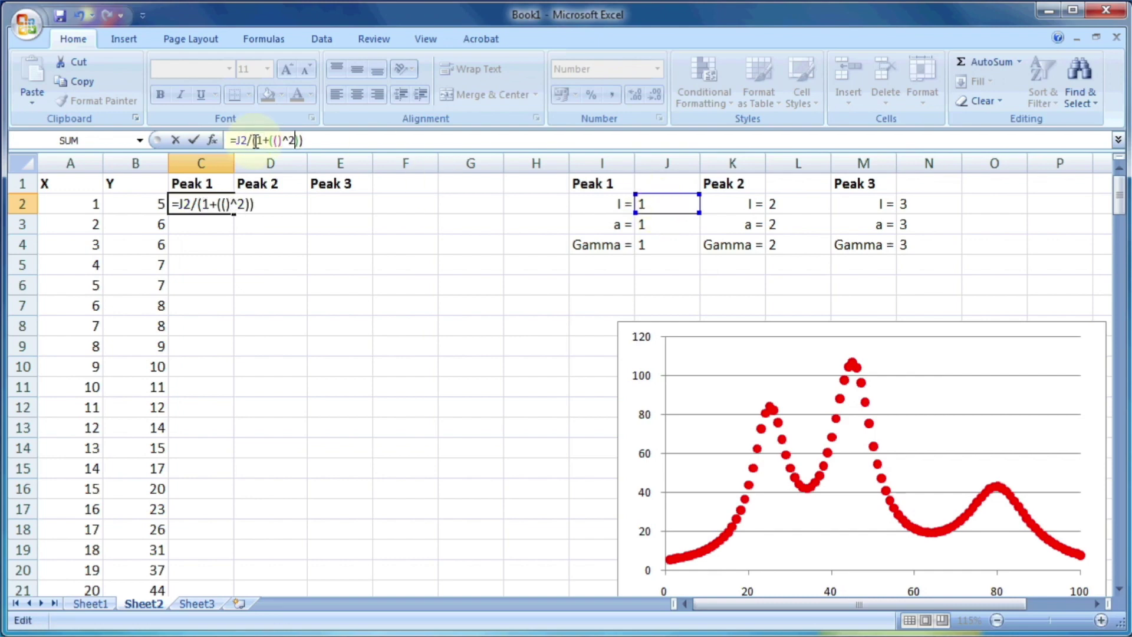
type("()/")
left_click(659, 244)
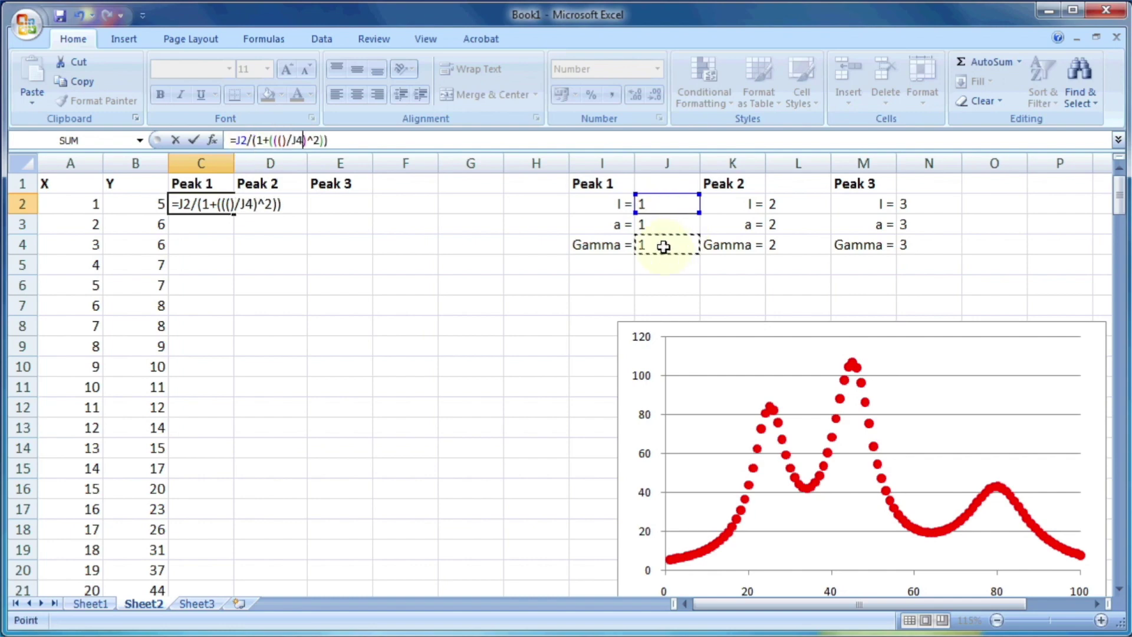
left_click(68, 205)
type("-")
left_click(650, 224)
key("Return")
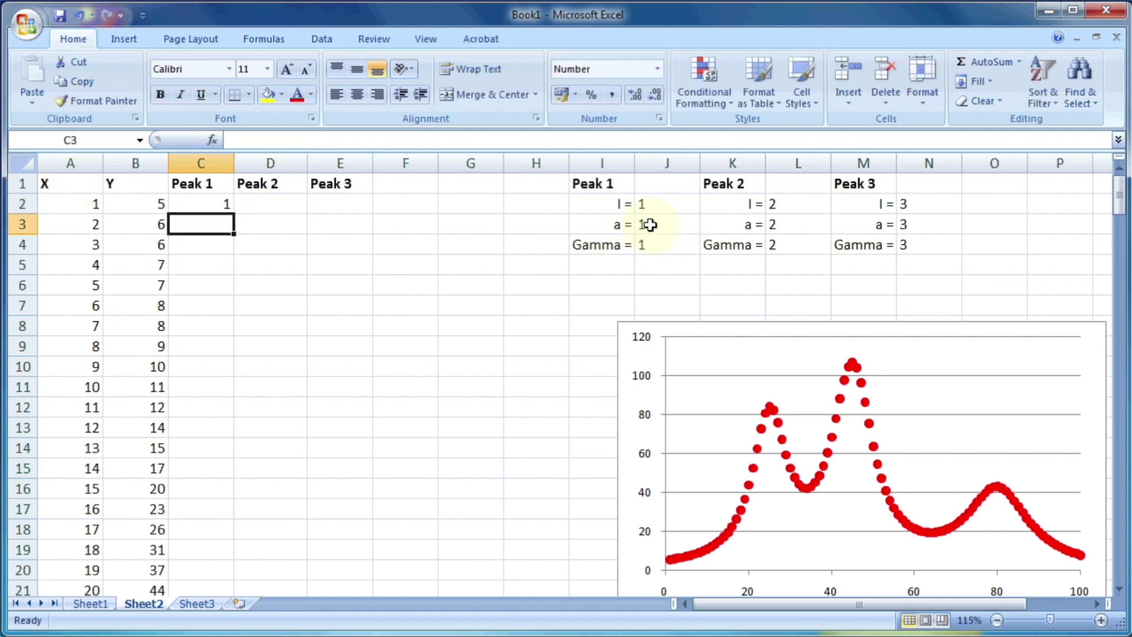
Make the J2, J3 and J4 references in the C2 formula absolute.
double_click(207, 205)
left_click(242, 140)
type("$2/(1+(((A2-J3)/J4)^2")
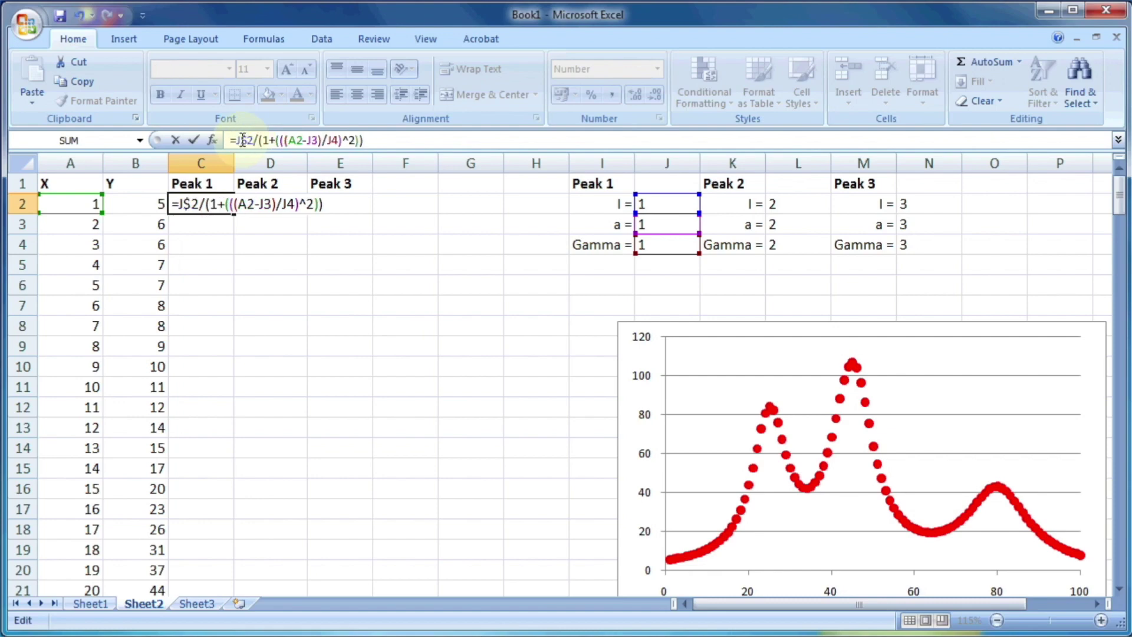
type("$")
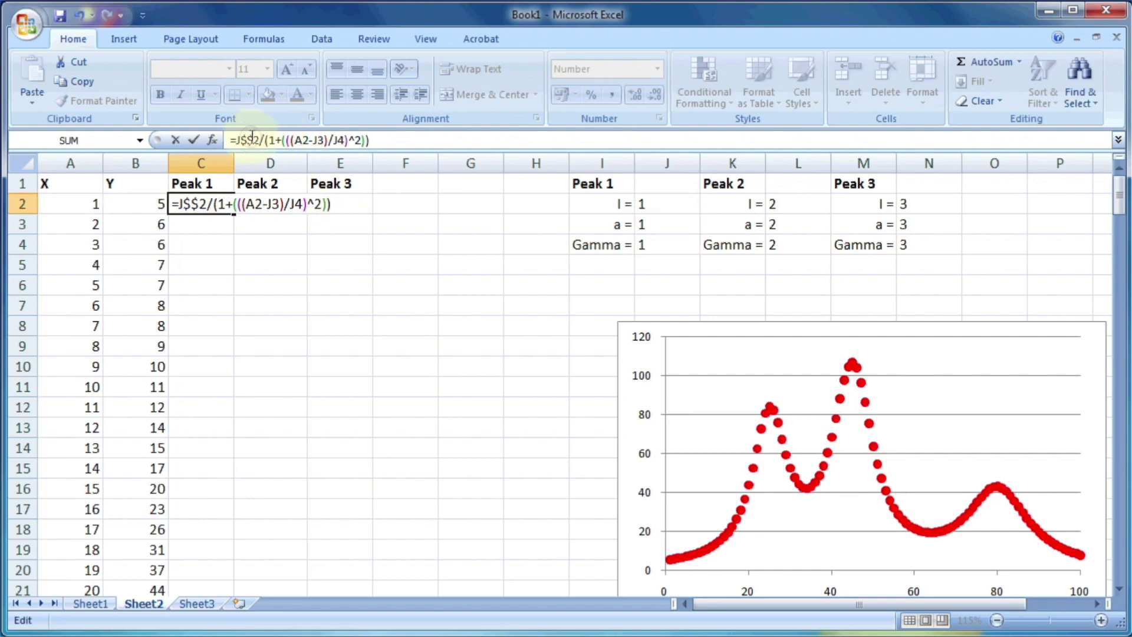
key("BackSpace")
key("Left")
key("Left")
type("$J")
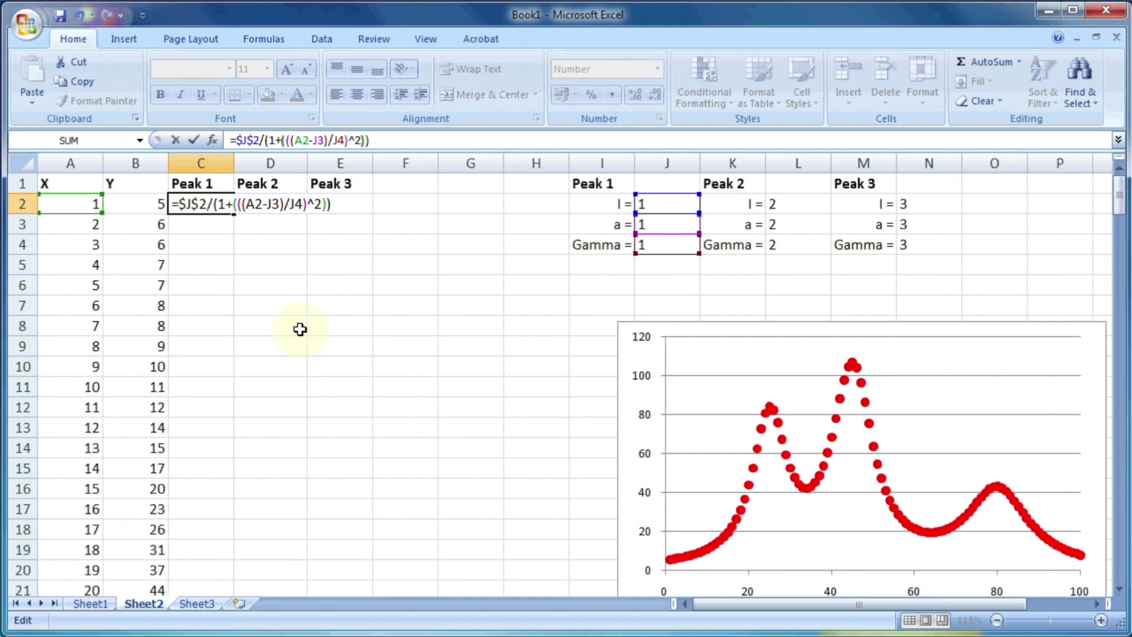
type("$")
key("Right")
type("$J")
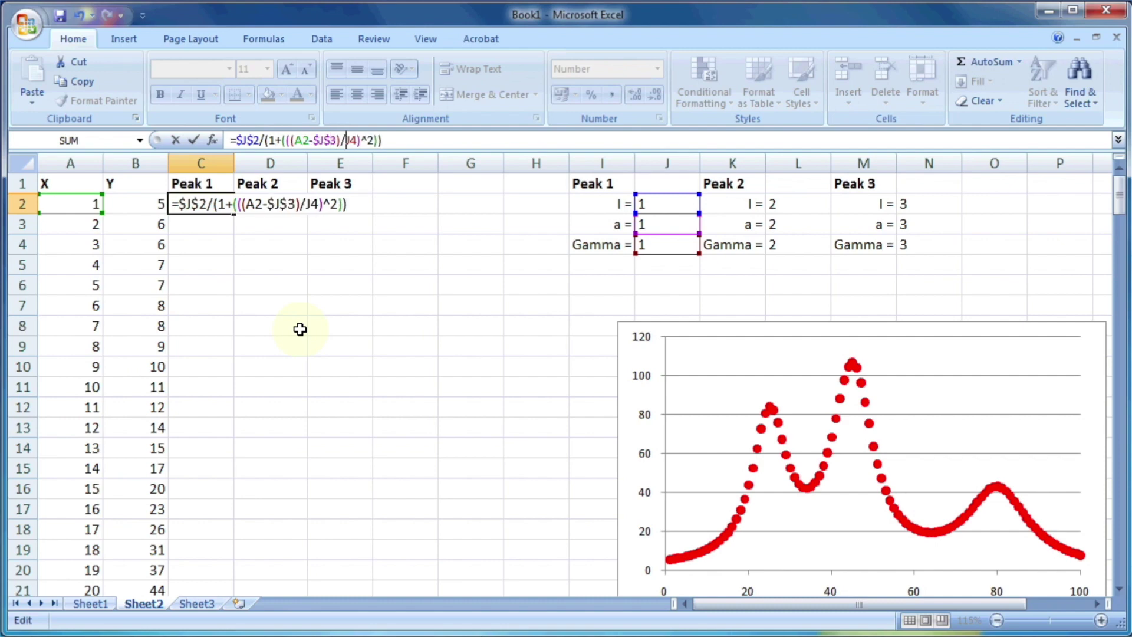
type("$")
key("Right")
type("$")
key("Return")
Fill the Peak 1 formula down column C to C101.
left_click(212, 205)
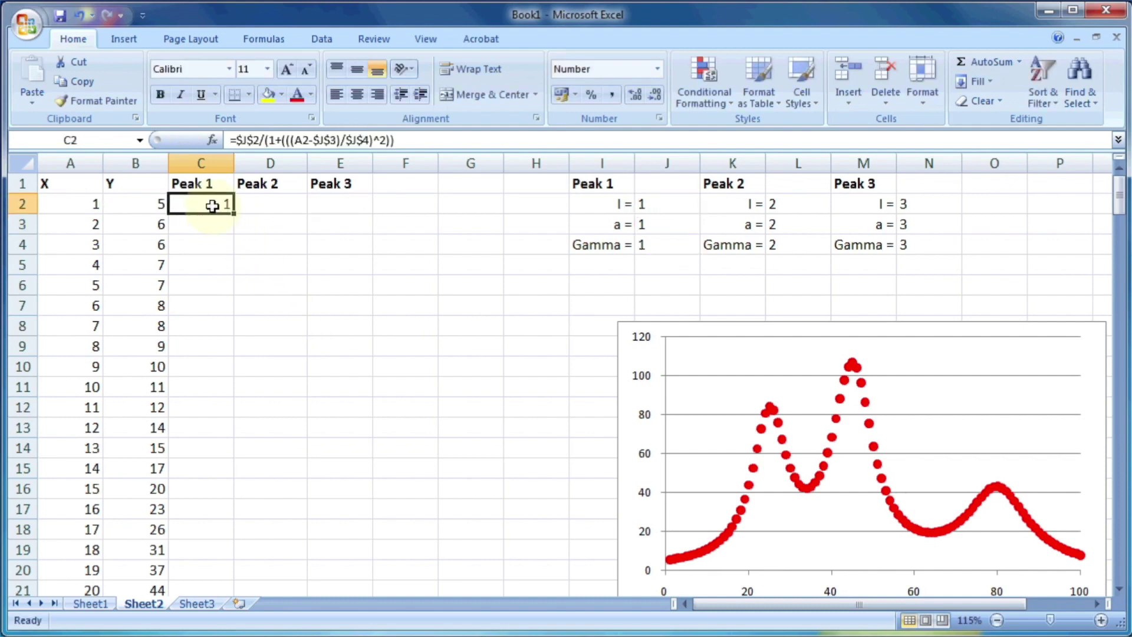
double_click(236, 215)
scroll(228, 366, "down", 15)
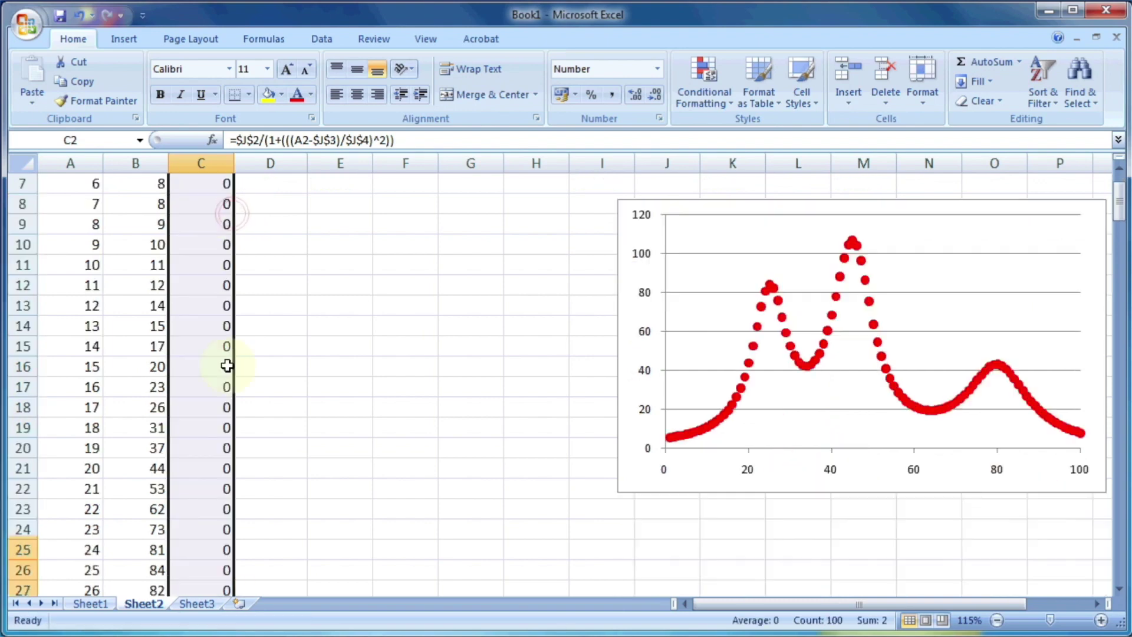
scroll(228, 366, "up", 15)
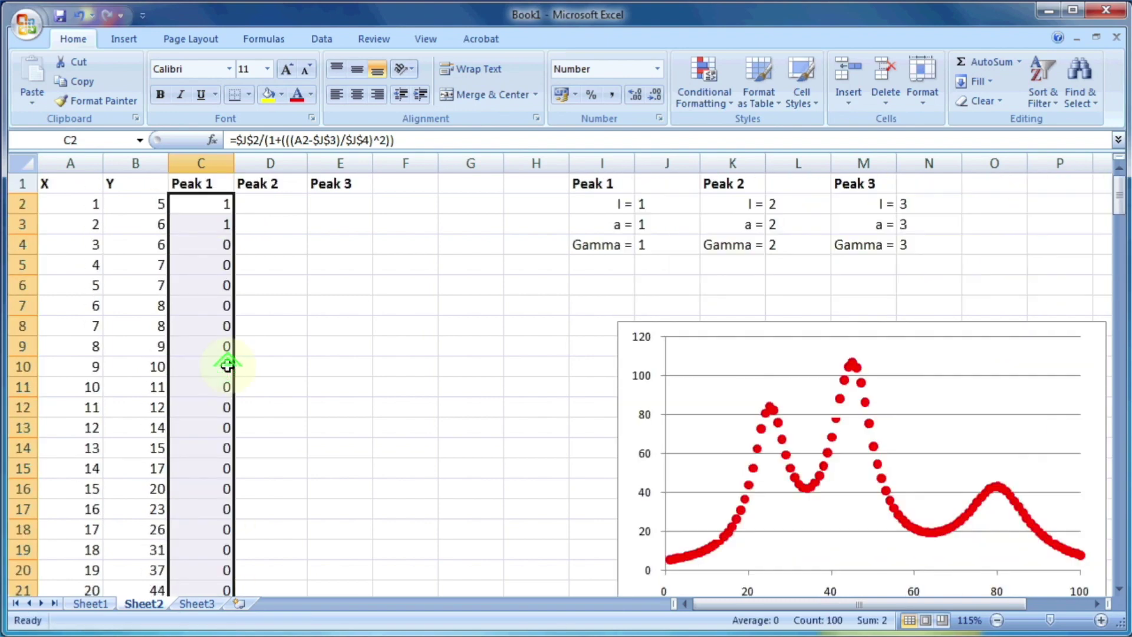
left_click(954, 346)
Add a Peak 1 chart series named from C1, with X values A2:A101 and Y values C2:C101.
right_click(947, 325)
left_click(897, 329)
left_click(541, 39)
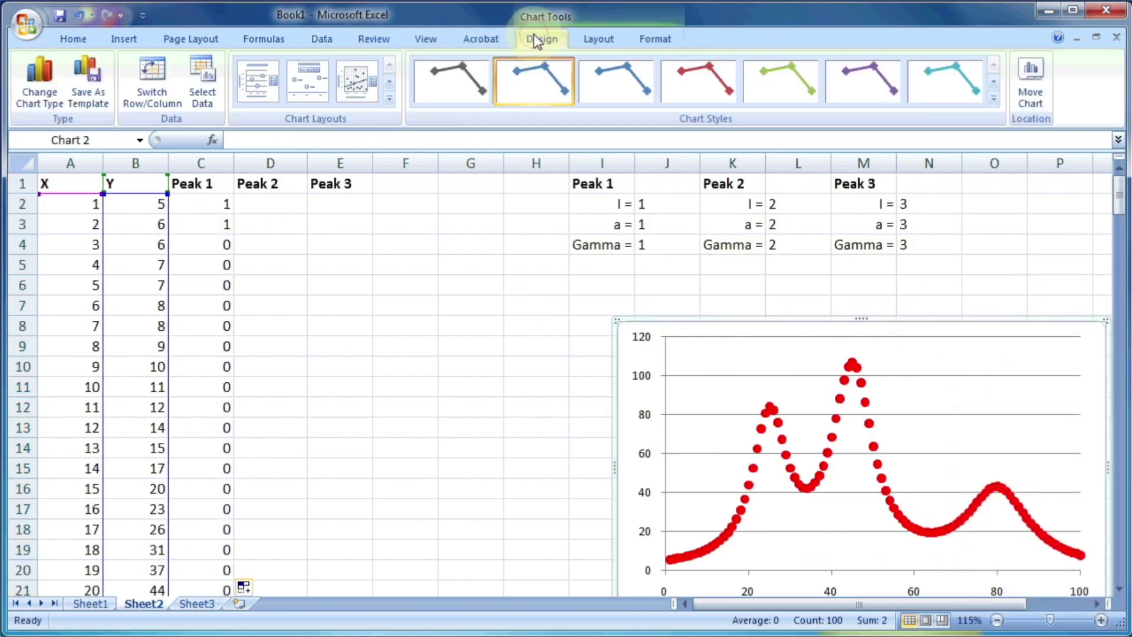
left_click(202, 91)
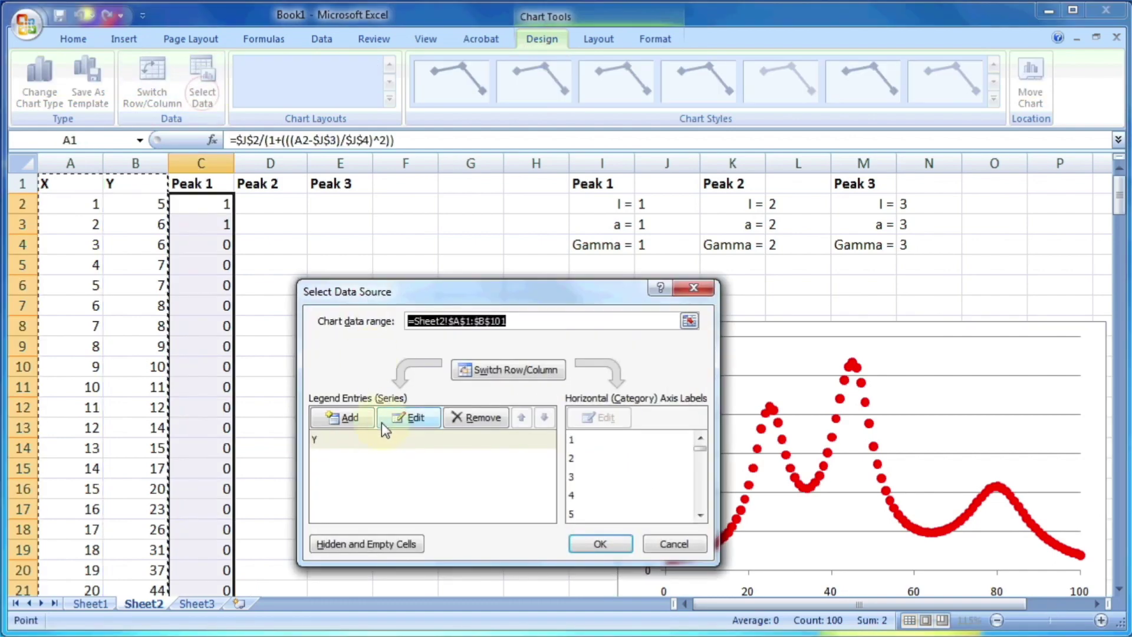
left_click(352, 419)
left_click(201, 183)
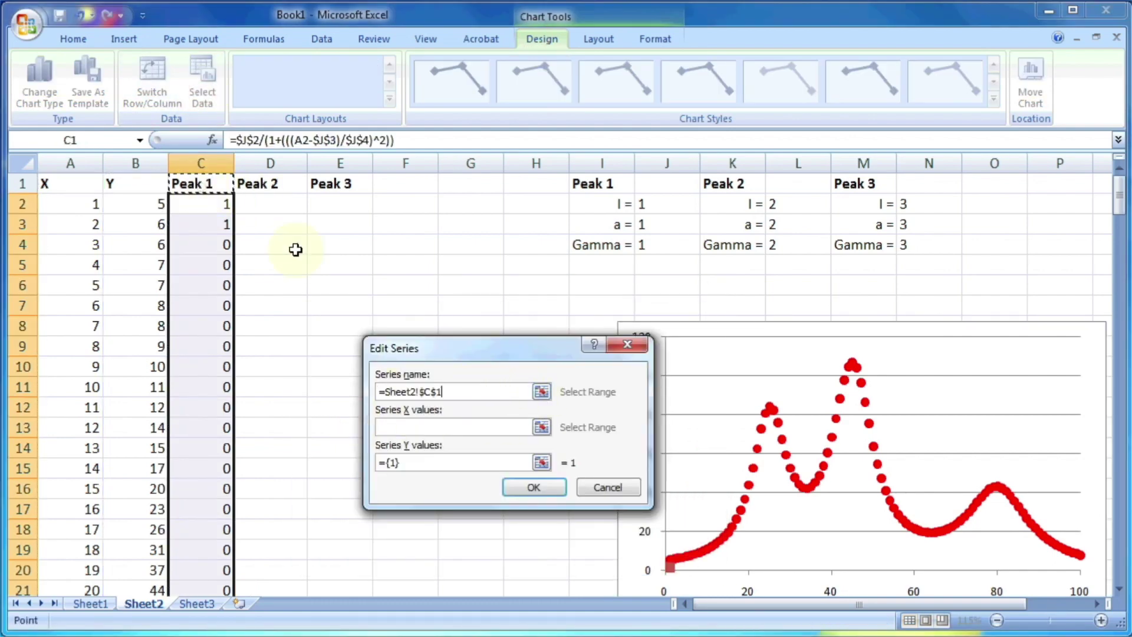
left_click(541, 427)
left_click(65, 203)
scroll(131, 366, "down", 20)
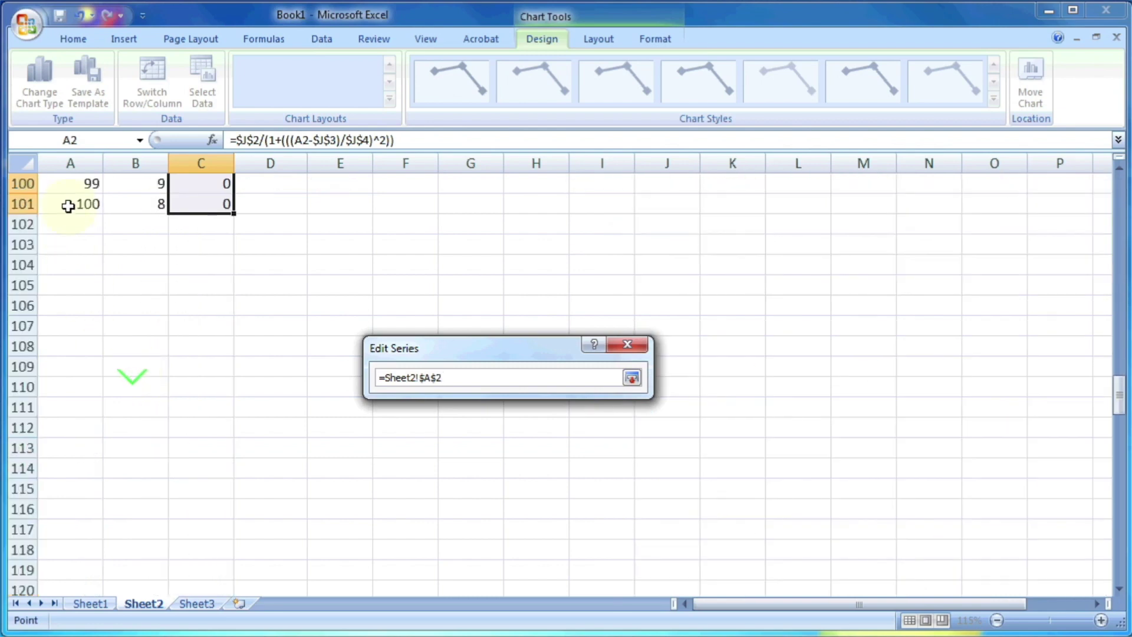
left_click(632, 377)
left_click(538, 425)
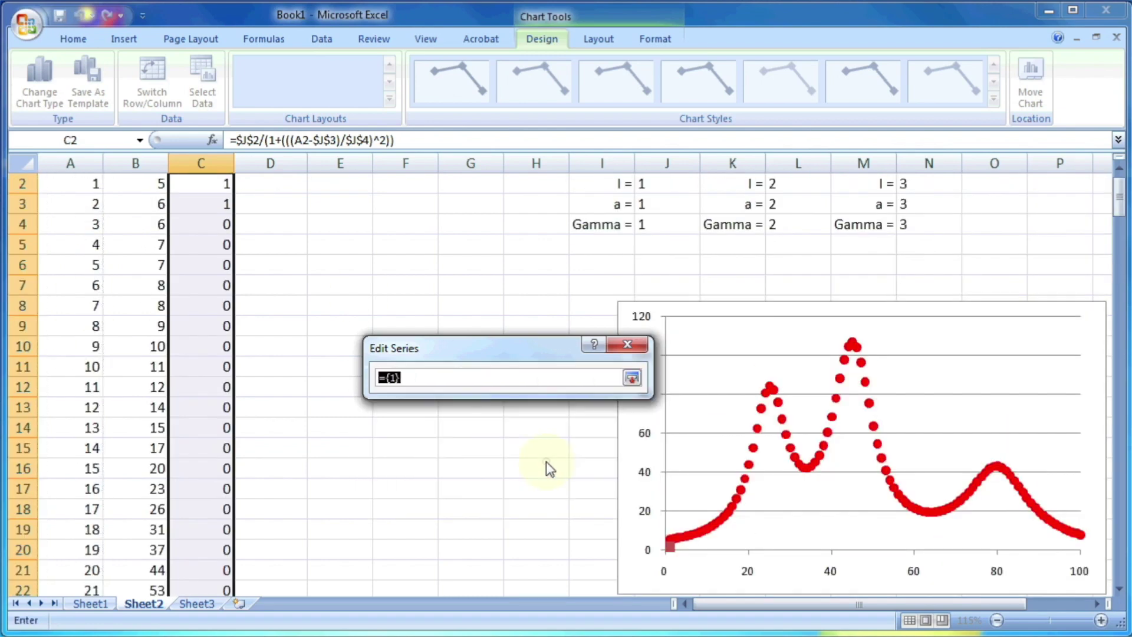
left_click_drag(201, 183, 212, 245)
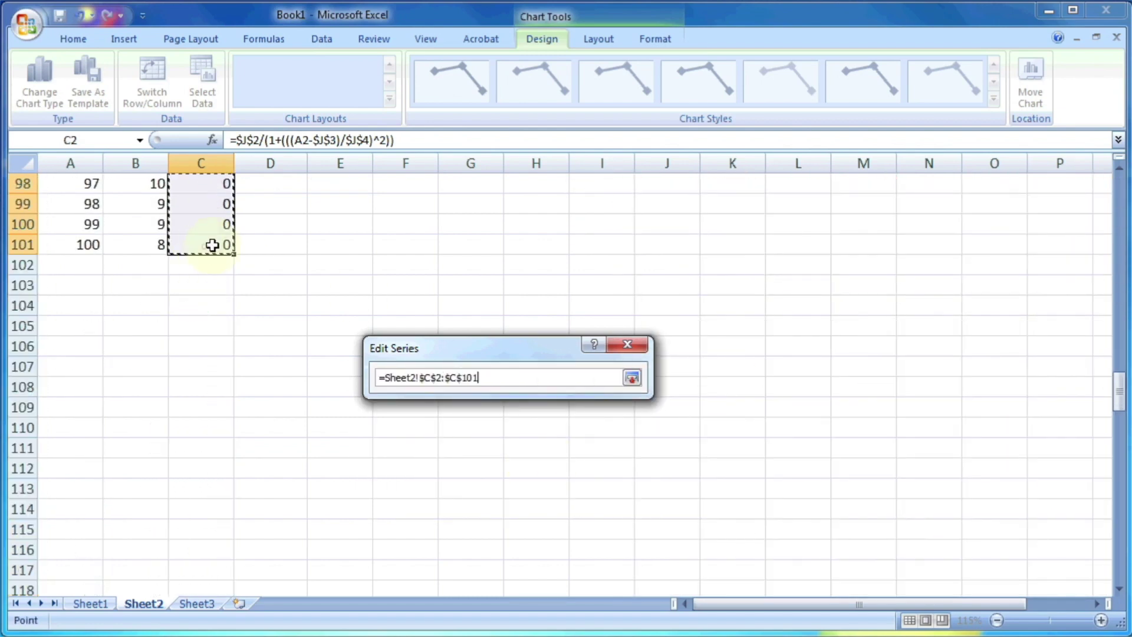
left_click(631, 378)
left_click(547, 486)
left_click(607, 540)
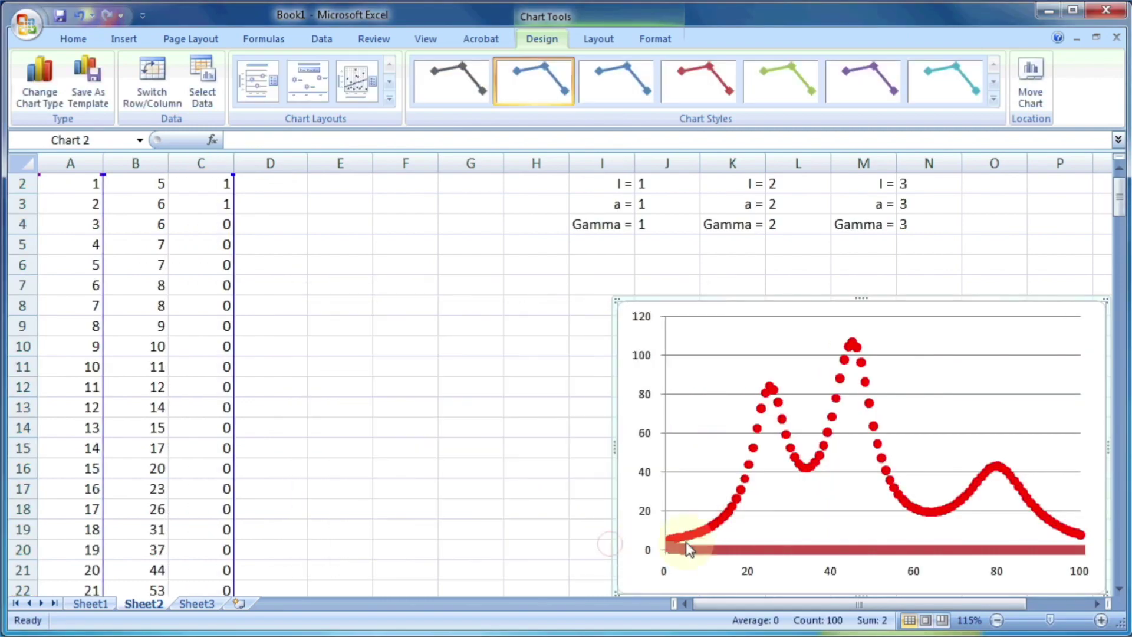
Format the Peak 1 series as a solid light green line with no markers or marker outlines.
right_click(734, 549)
left_click(813, 636)
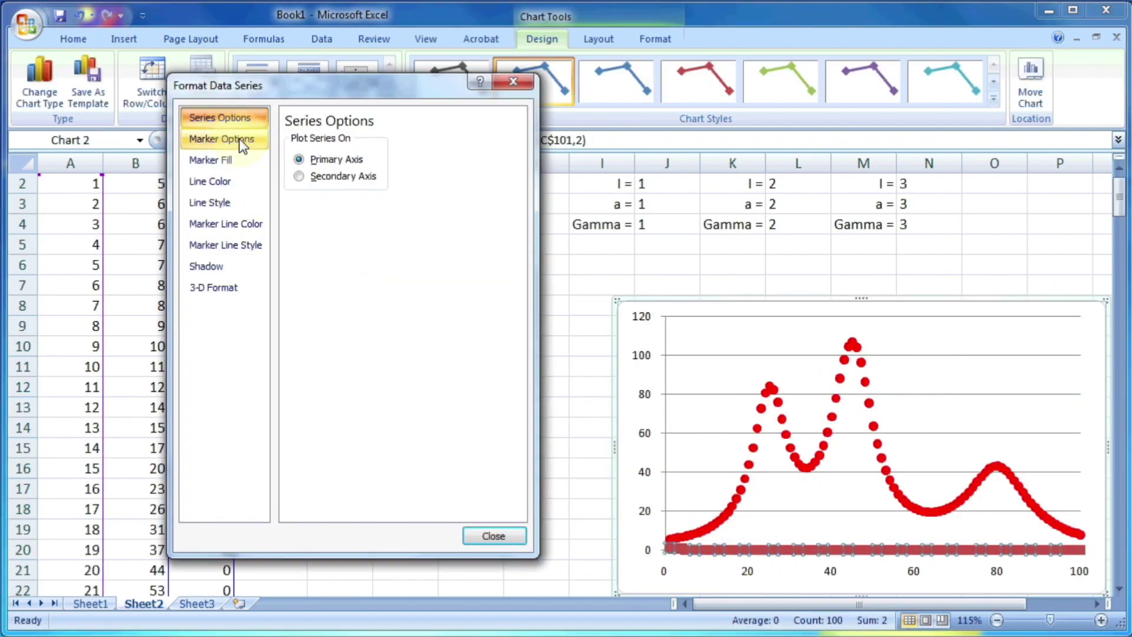
left_click(222, 139)
left_click(302, 177)
left_click(211, 160)
left_click(211, 181)
left_click(306, 158)
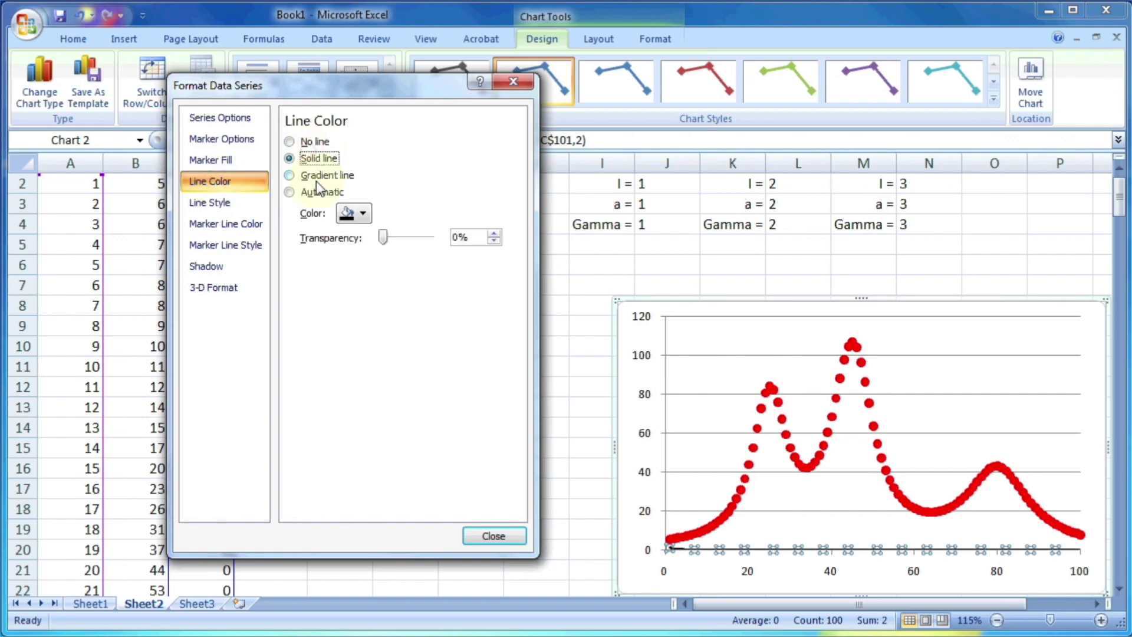
left_click(352, 213)
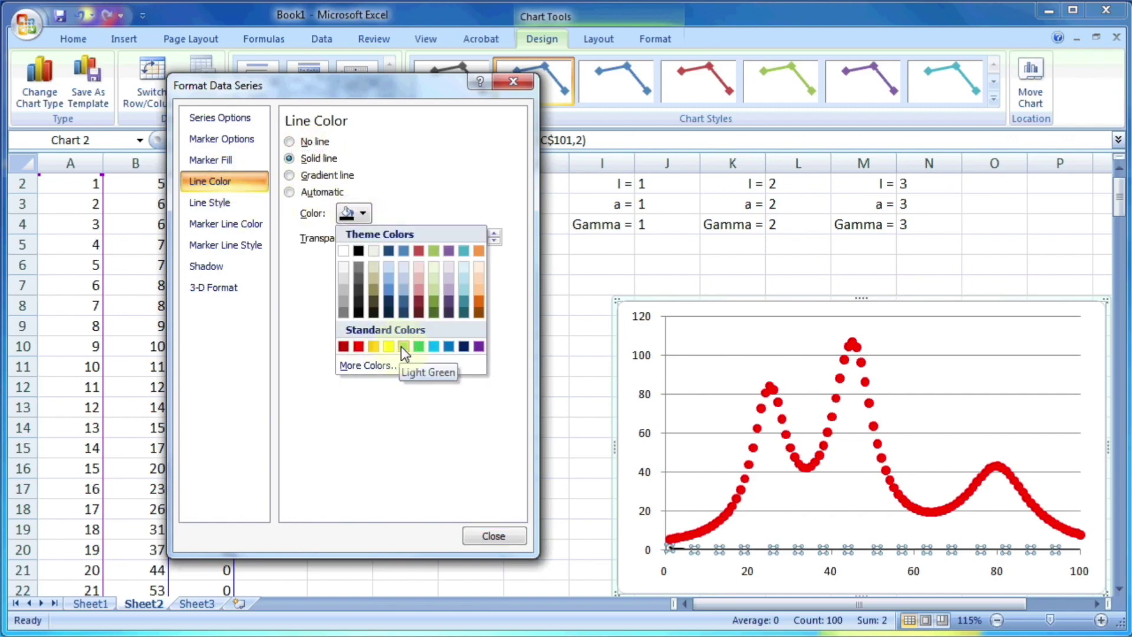
left_click(404, 346)
left_click(209, 203)
left_click(225, 223)
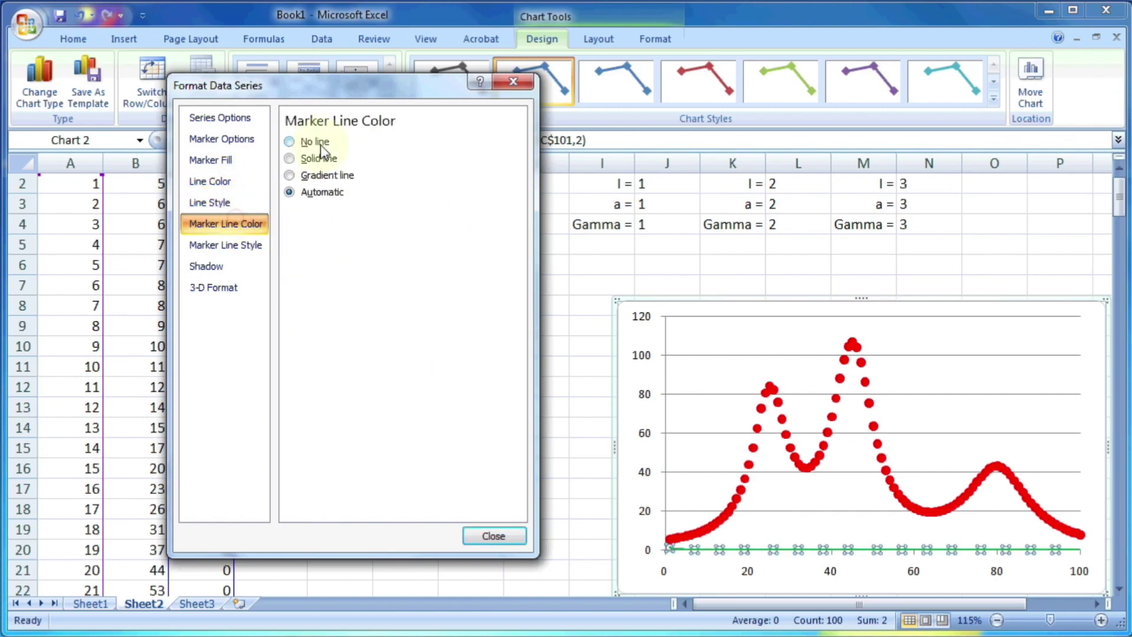
left_click(319, 143)
left_click(492, 535)
scroll(737, 291, "up", 1)
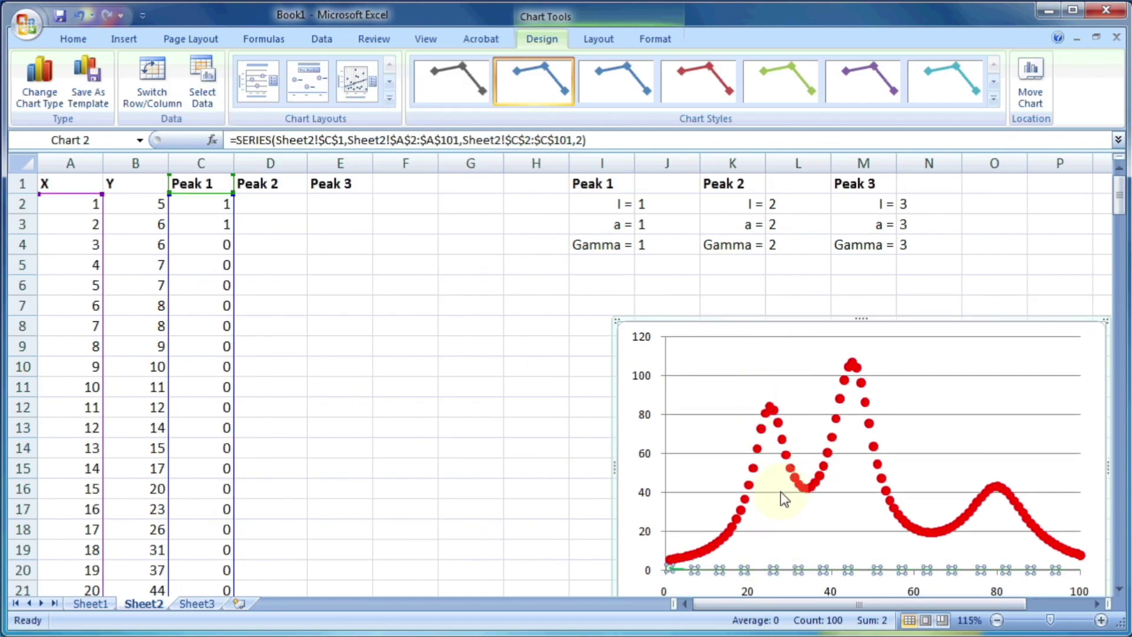
Enter the Peak 1 parameters in J2:J4: I = 70, a = 20, Gamma = 2.
left_click(656, 202)
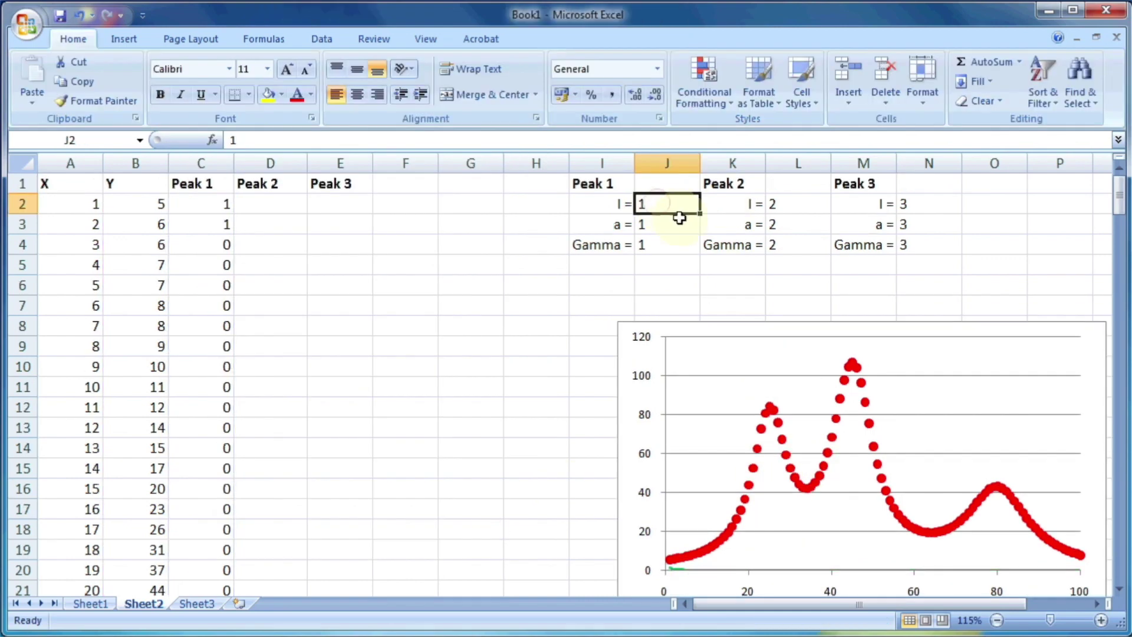
type("70")
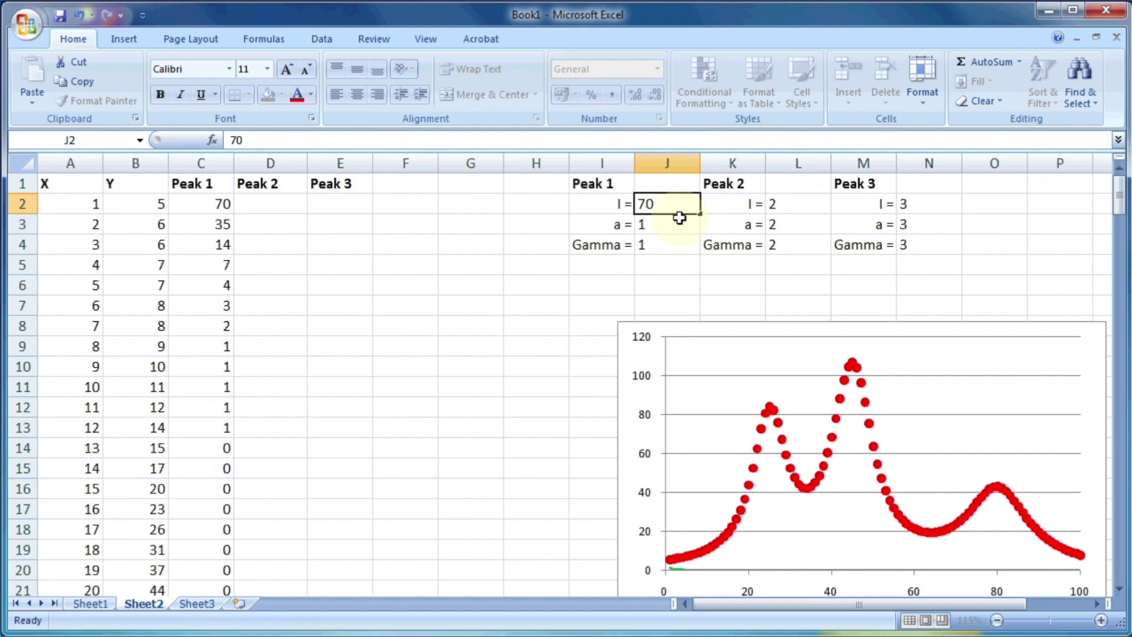
key("Return")
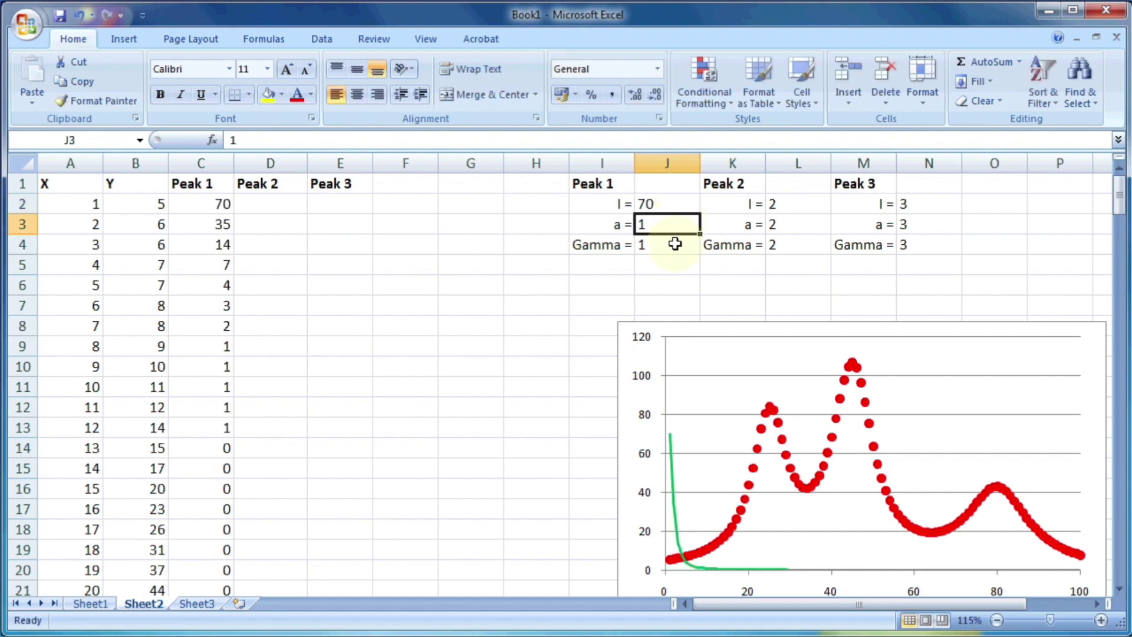
type("20")
key("Return")
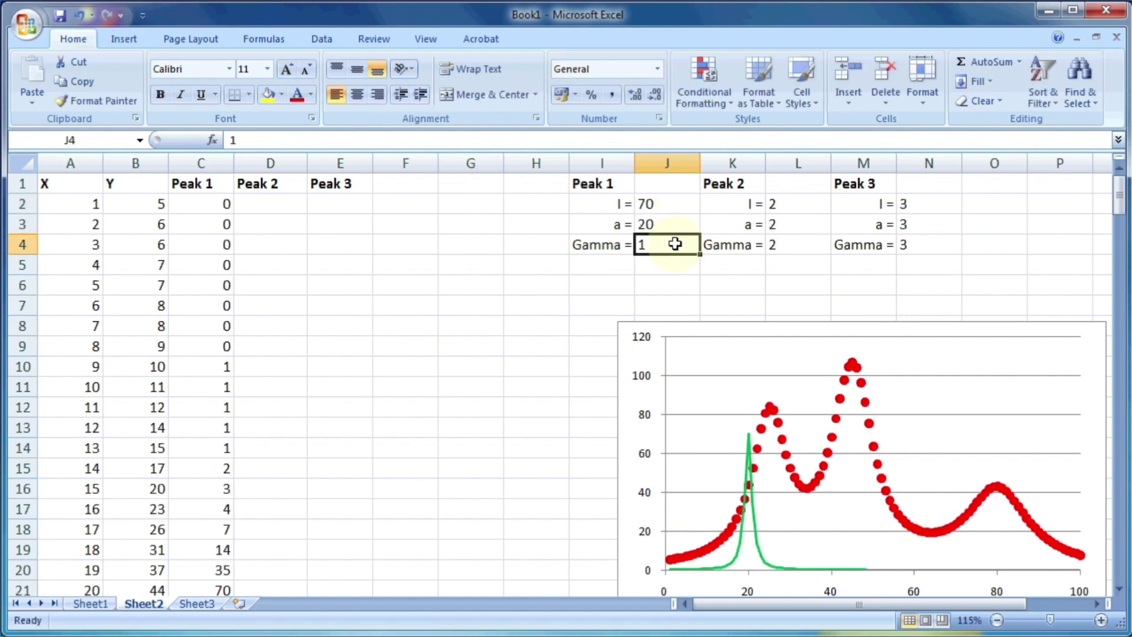
type("2")
key("Return")
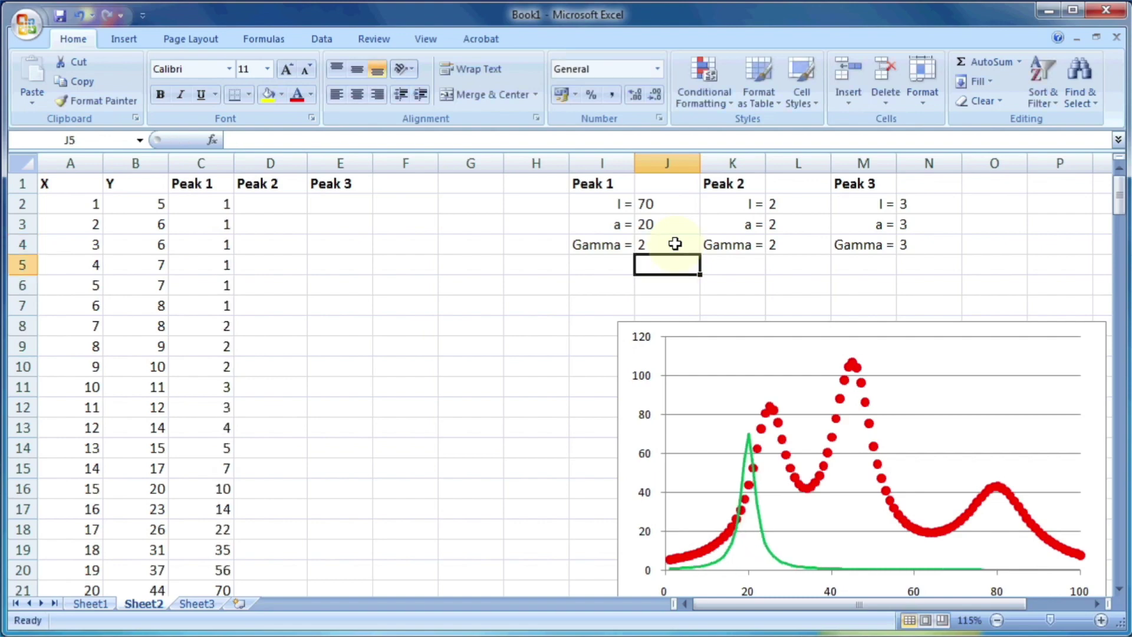
left_click(525, 386)
Copy the Peak 1 formula from C2 into D2 and repoint its parameters to L2, L3 and L4.
left_click(273, 199)
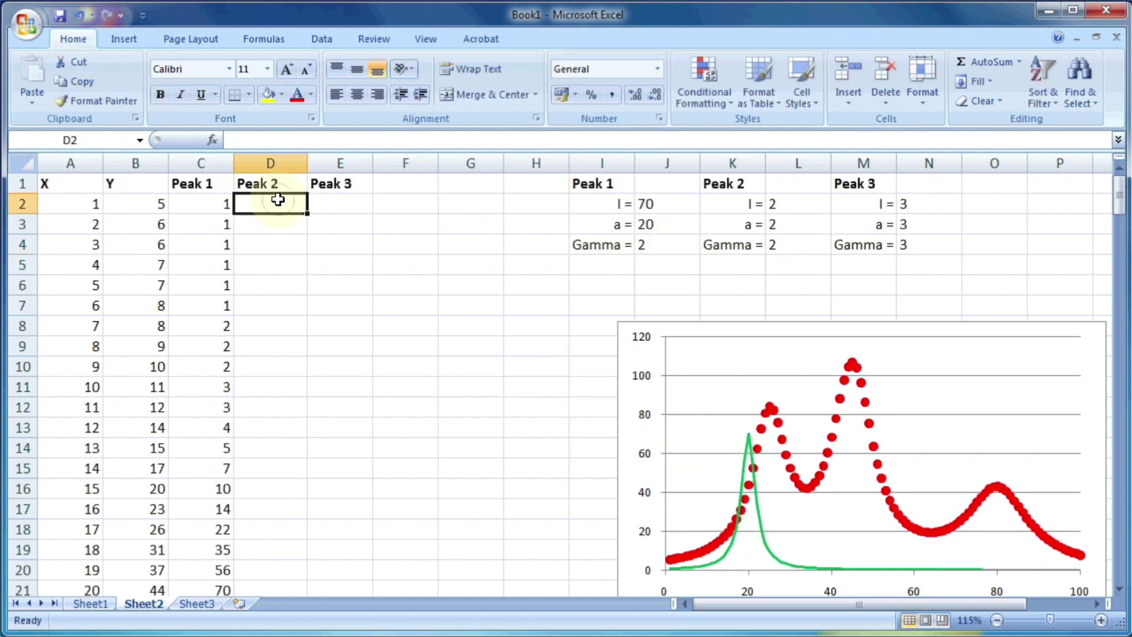
left_click(202, 204)
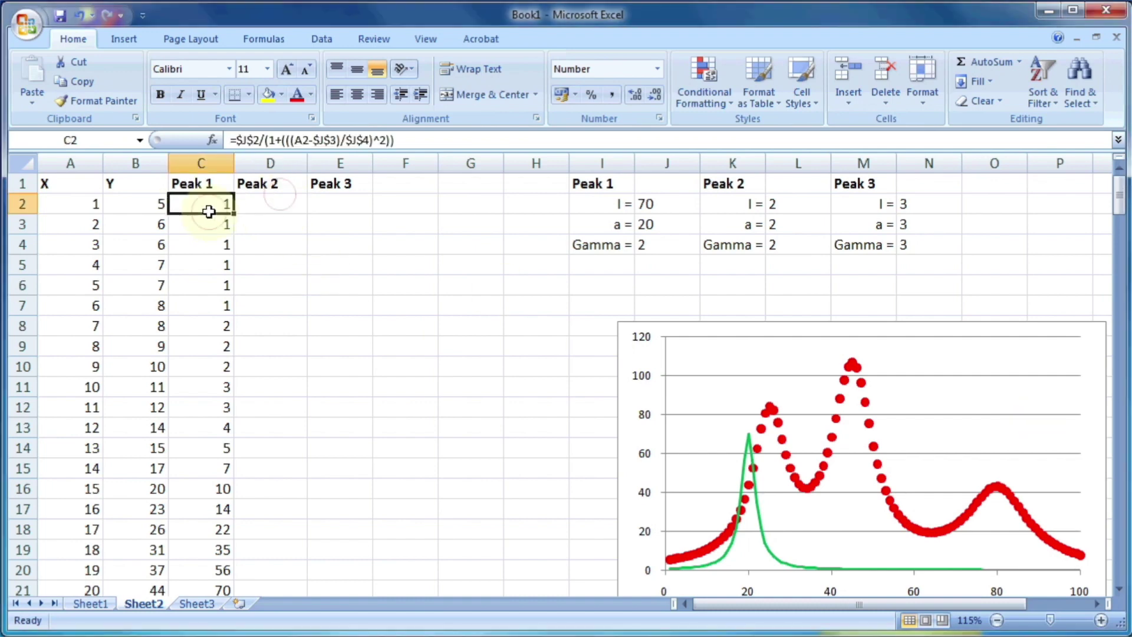
right_click(209, 204)
left_click(245, 236)
left_click(261, 207)
right_click(262, 207)
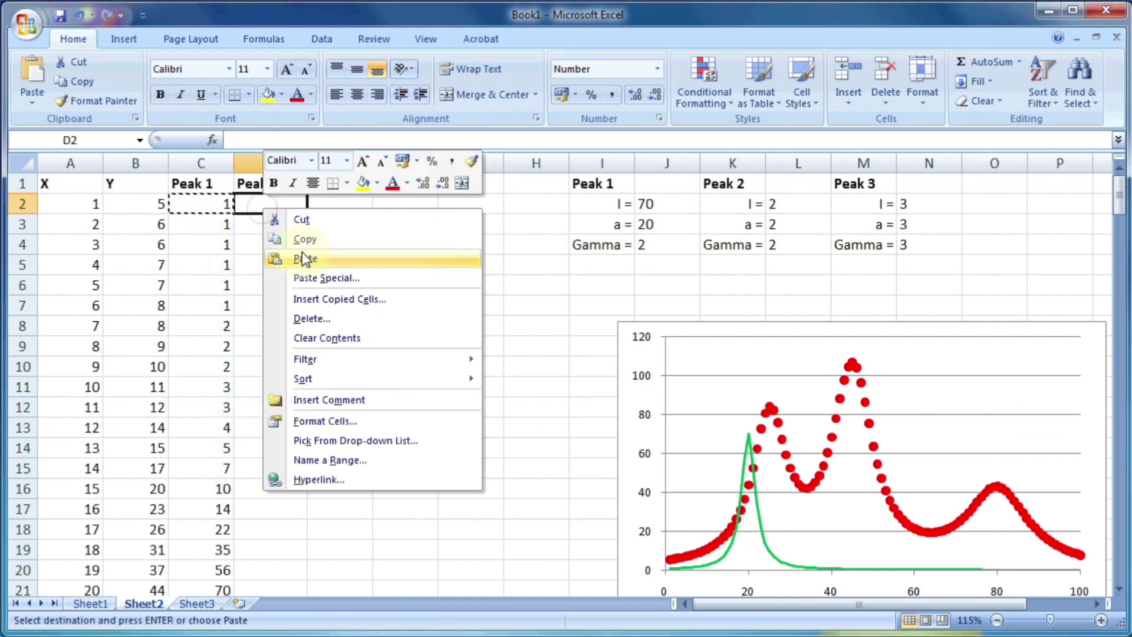
left_click(303, 258)
double_click(257, 200)
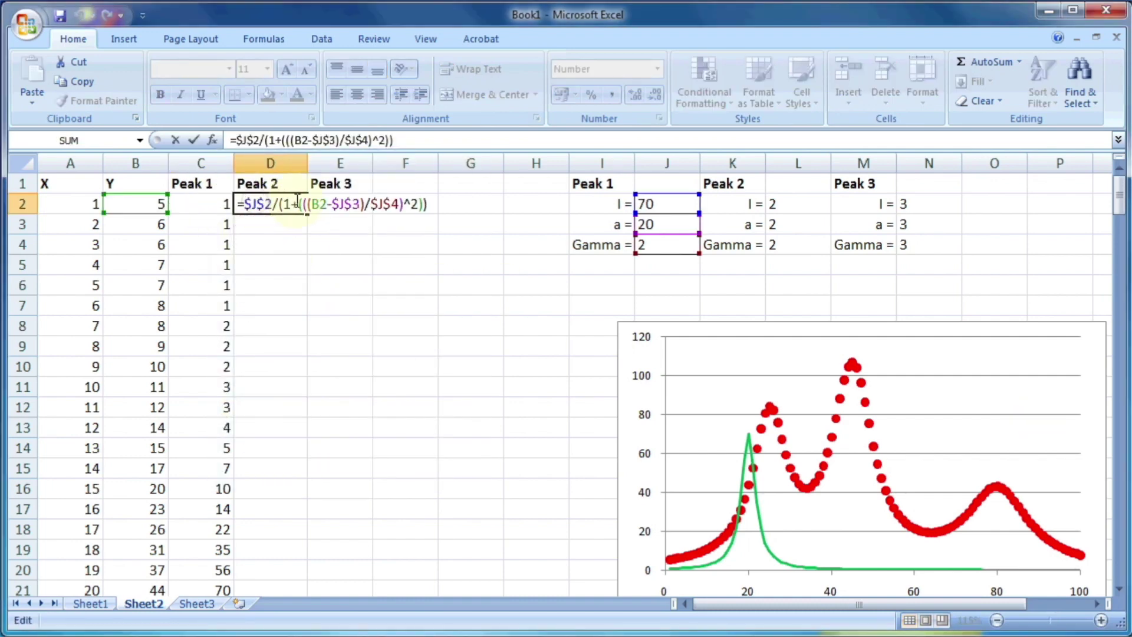
left_click_drag(677, 193, 808, 195)
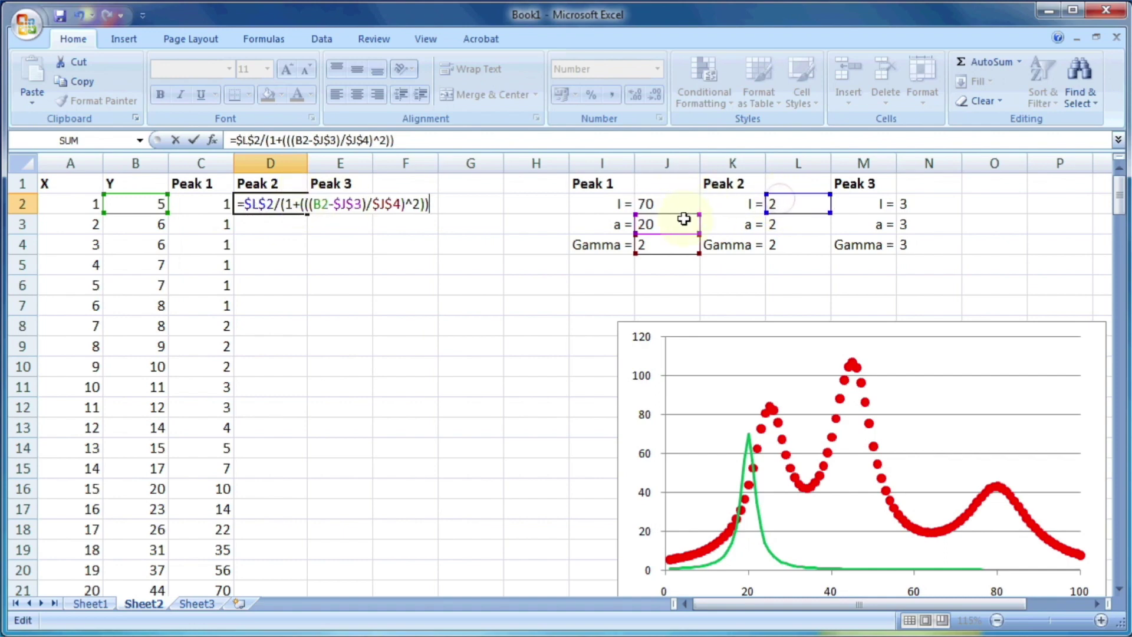
left_click_drag(682, 215, 813, 215)
left_click_drag(693, 239, 783, 245)
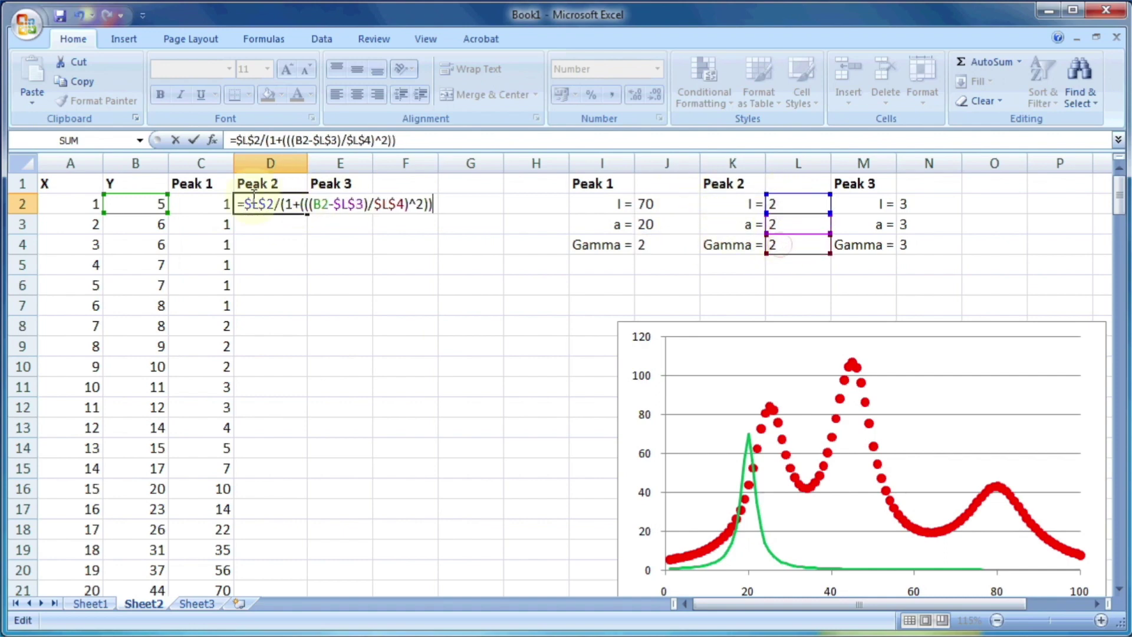
Change D2's X reference to A2, verify the formula, and fill it down column D.
double_click(270, 209)
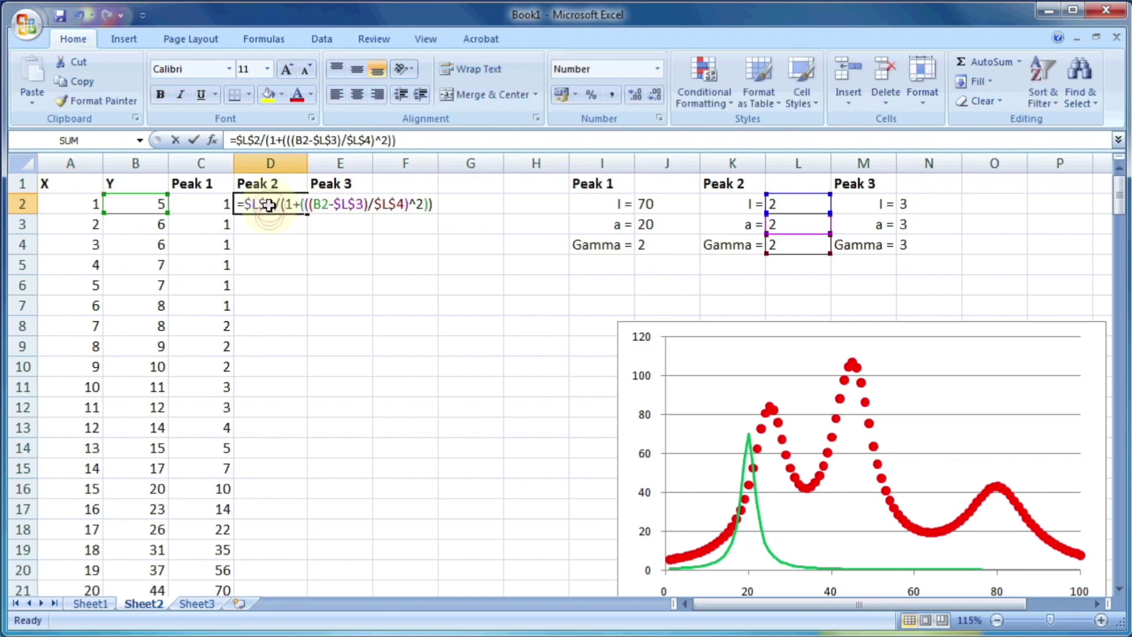
left_click(88, 204)
left_click(280, 207)
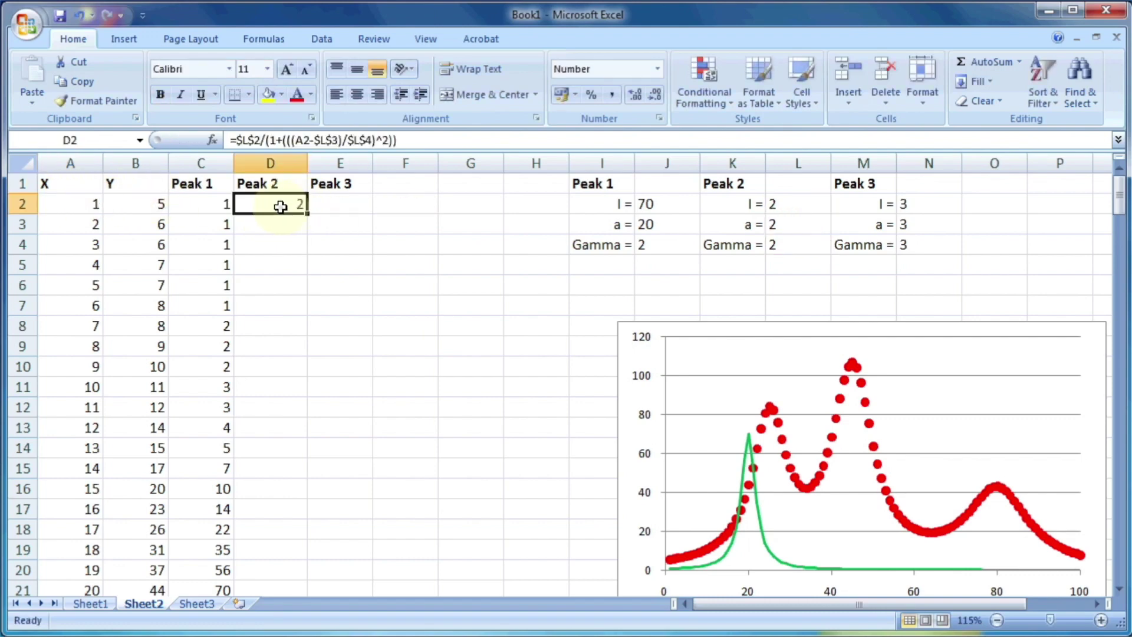
key("Right")
double_click(277, 205)
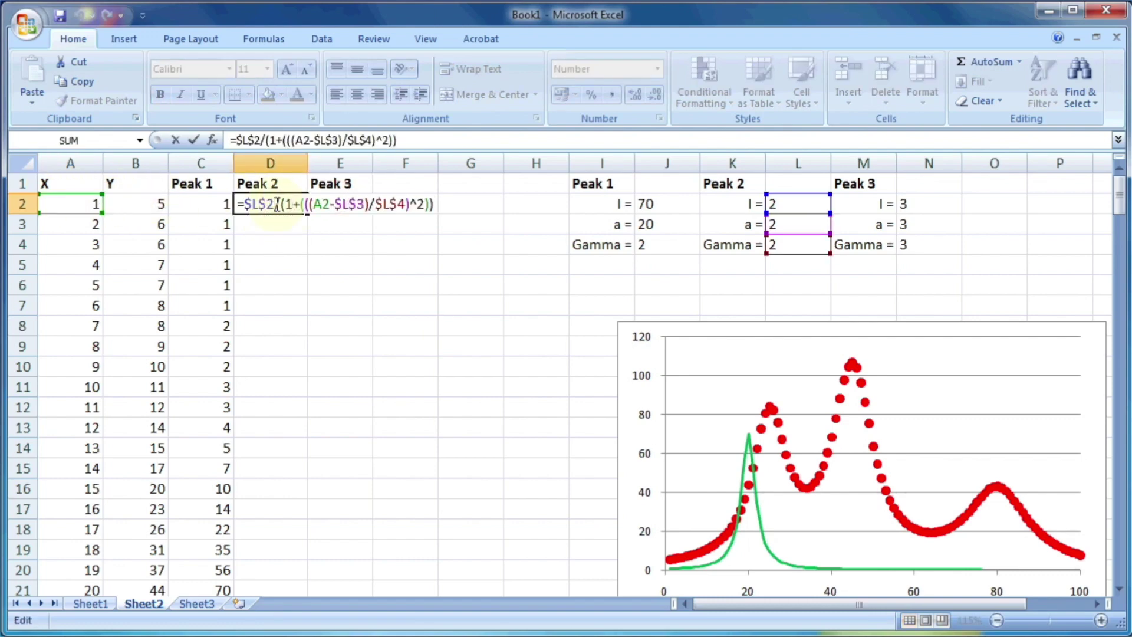
key("Escape")
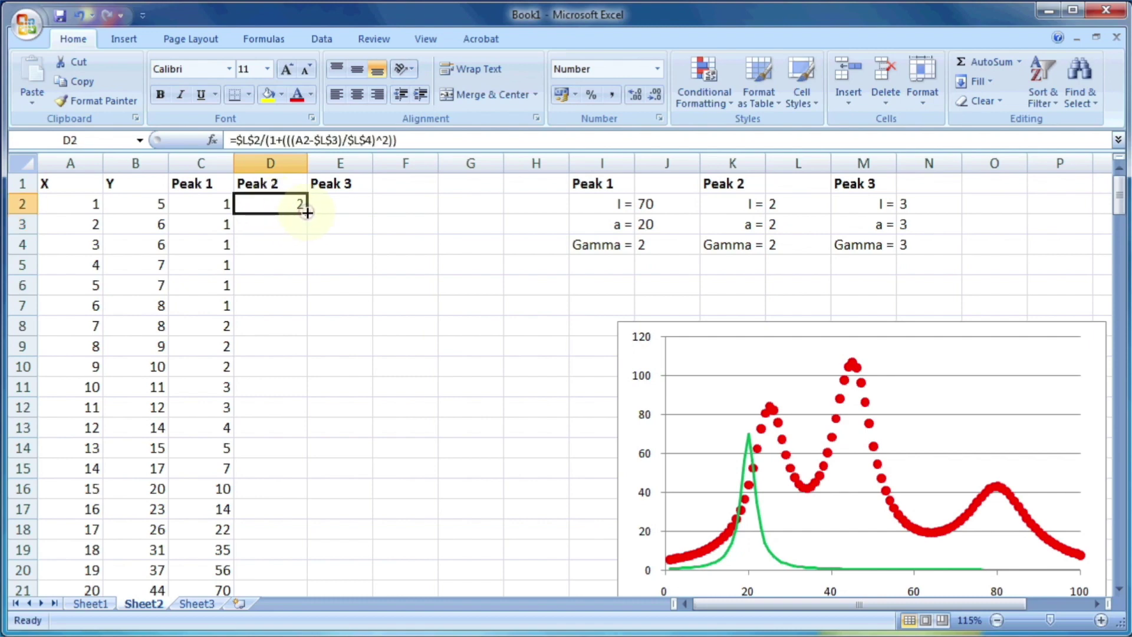
double_click(307, 212)
scroll(291, 283, "down", 6)
Add a Peak 2 chart series named from D1, with X values A2:A101 and Y values D2:D101.
scroll(290, 283, "up", 6)
right_click(1011, 330)
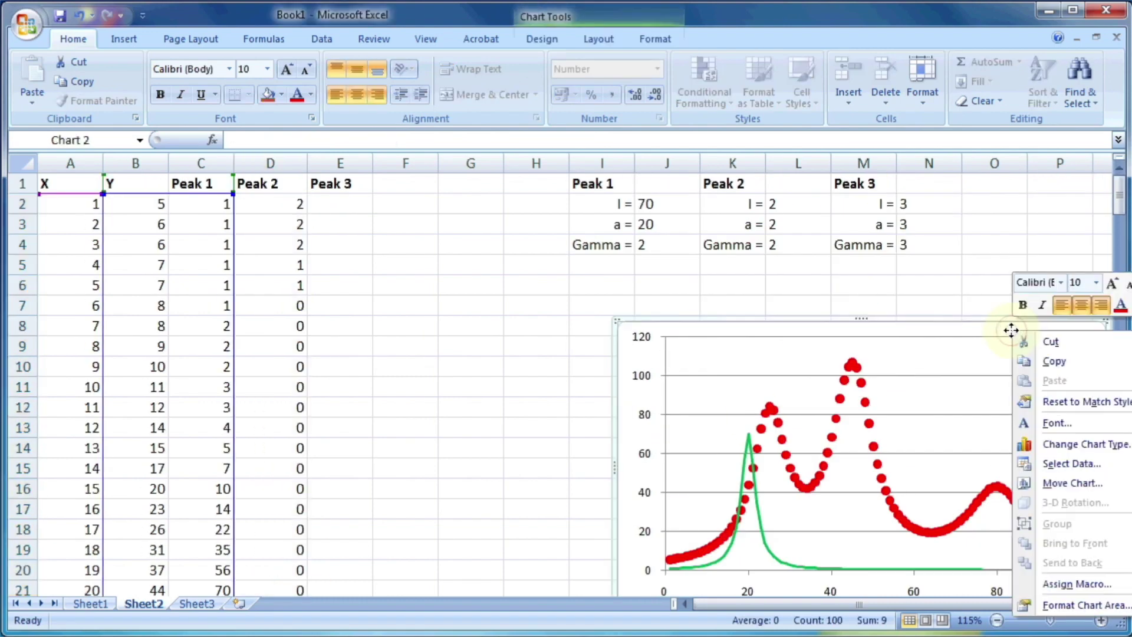
right_click(821, 359)
key("Escape")
left_click(537, 36)
right_click(538, 36)
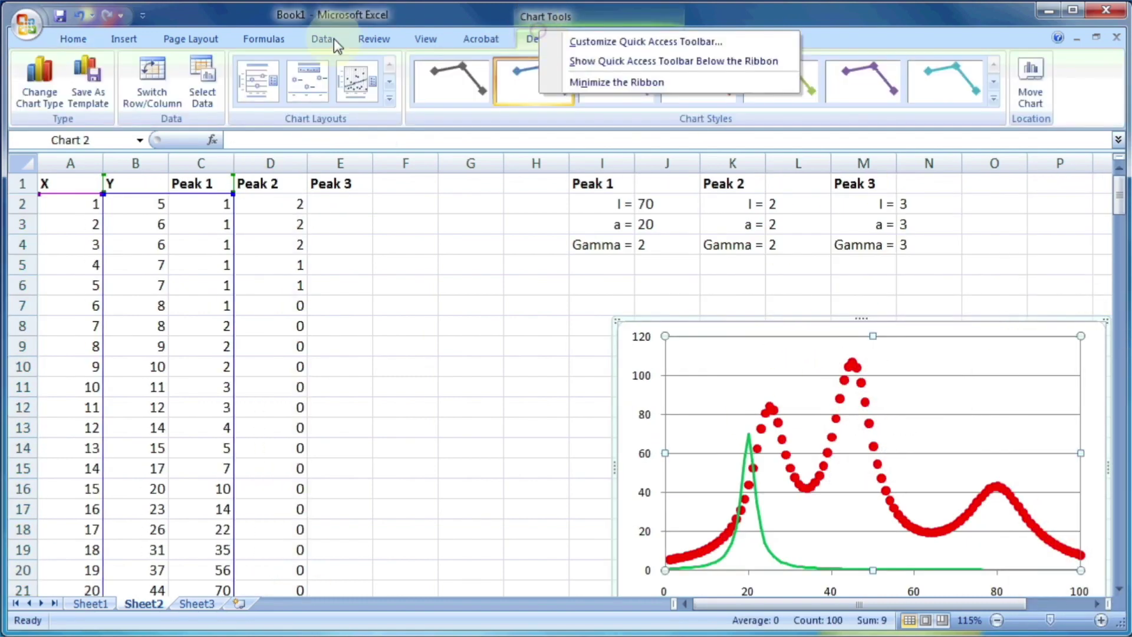
left_click(202, 82)
left_click(336, 412)
left_click(270, 184)
left_click(516, 426)
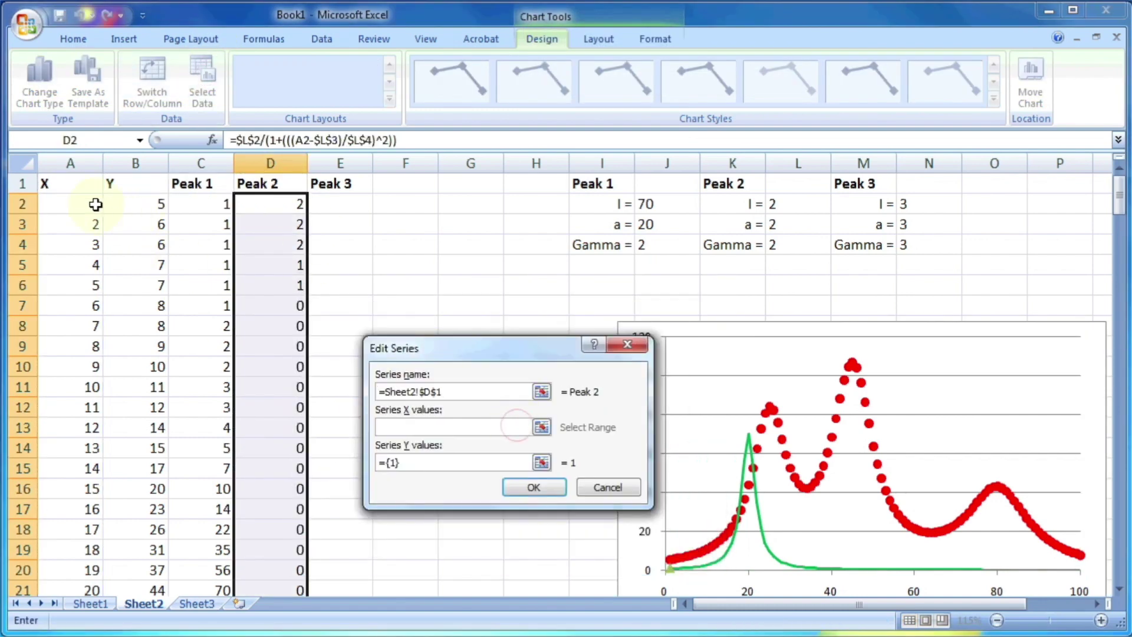
left_click(96, 204)
scroll(85, 236, "down", 20)
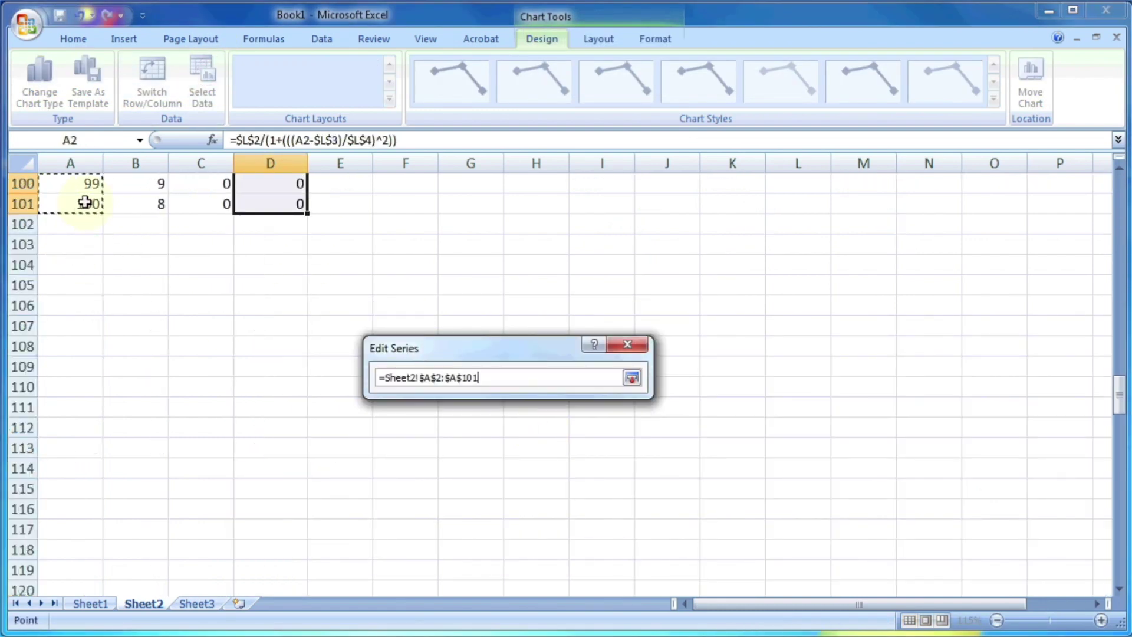
left_click(632, 377)
left_click(538, 464)
left_click(270, 184)
scroll(258, 288, "down", 20)
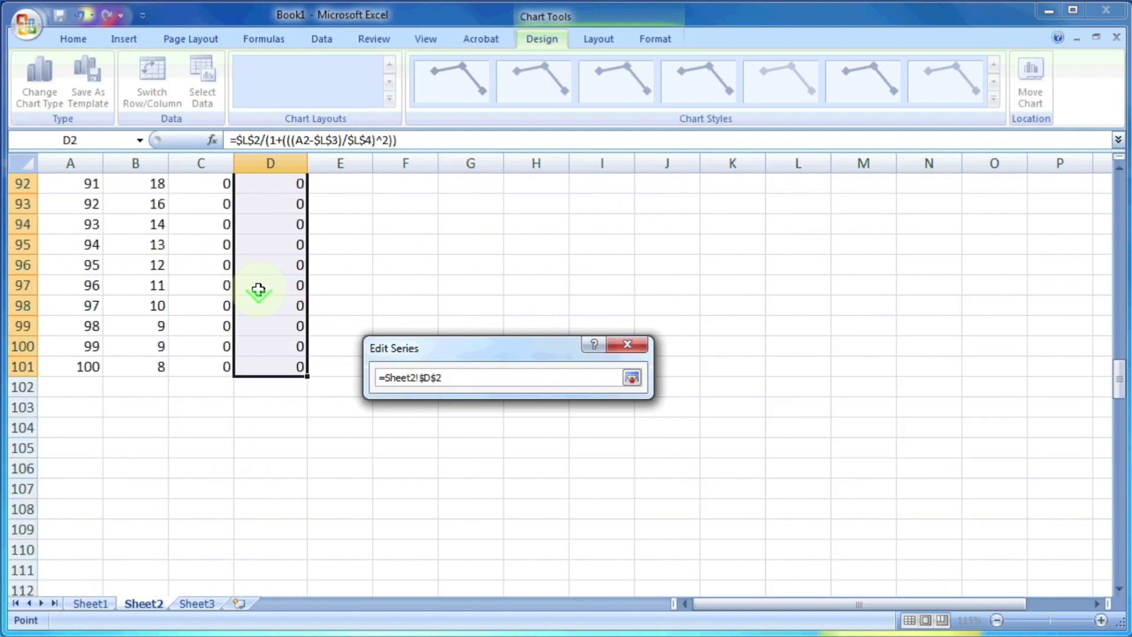
scroll(257, 288, "down", 2)
left_click(265, 245, "shift")
left_click(632, 378)
left_click(533, 485)
left_click(596, 541)
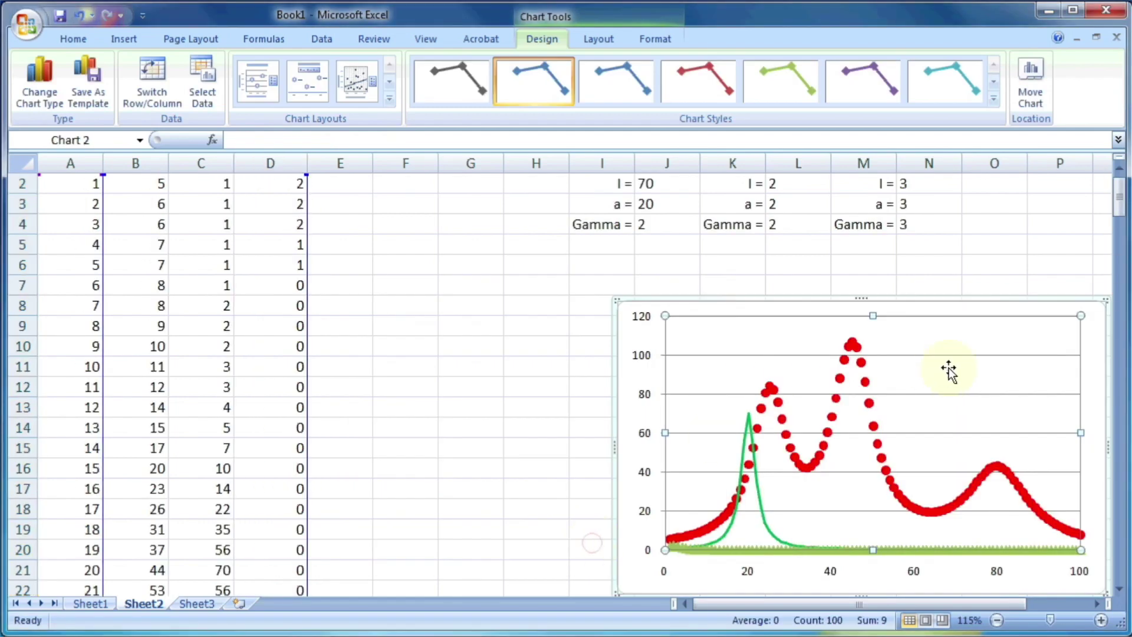
Format the Peak 2 series as a solid teal line with no markers or marker outlines.
right_click(829, 543)
left_click(818, 554)
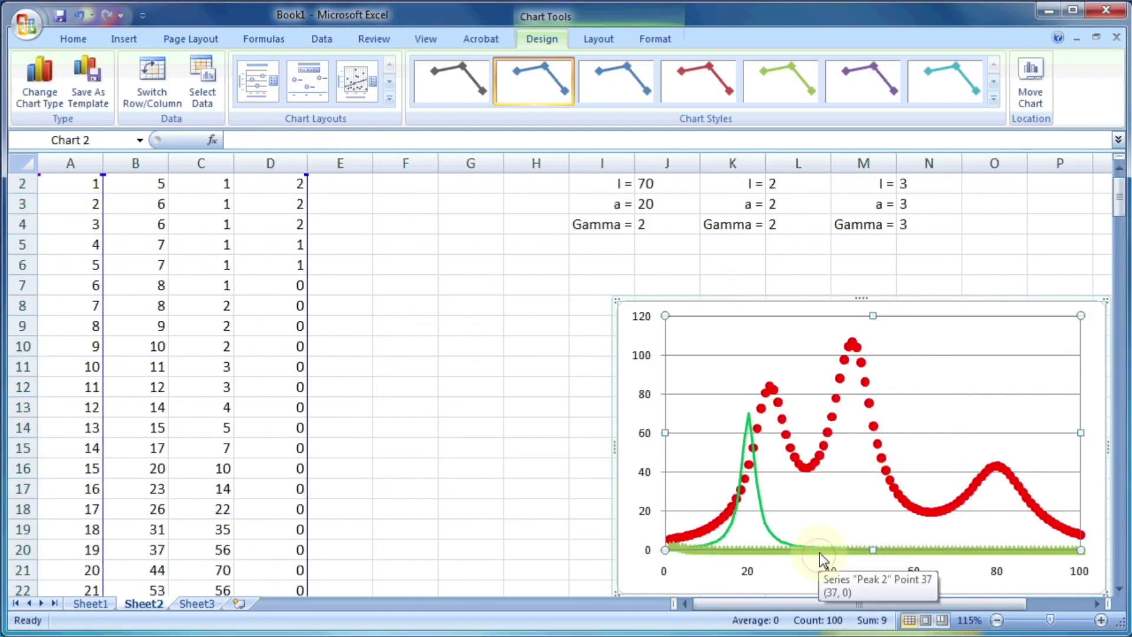
right_click(819, 553)
key("f")
left_click(224, 140)
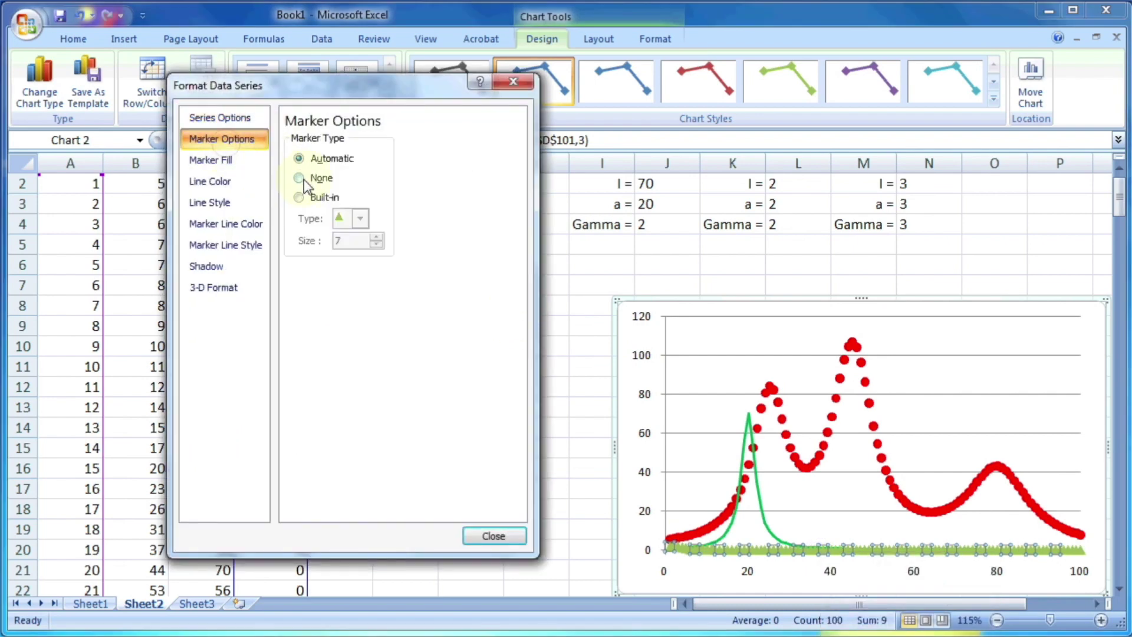
left_click(304, 176)
left_click(211, 159)
left_click(226, 223)
left_click(289, 141)
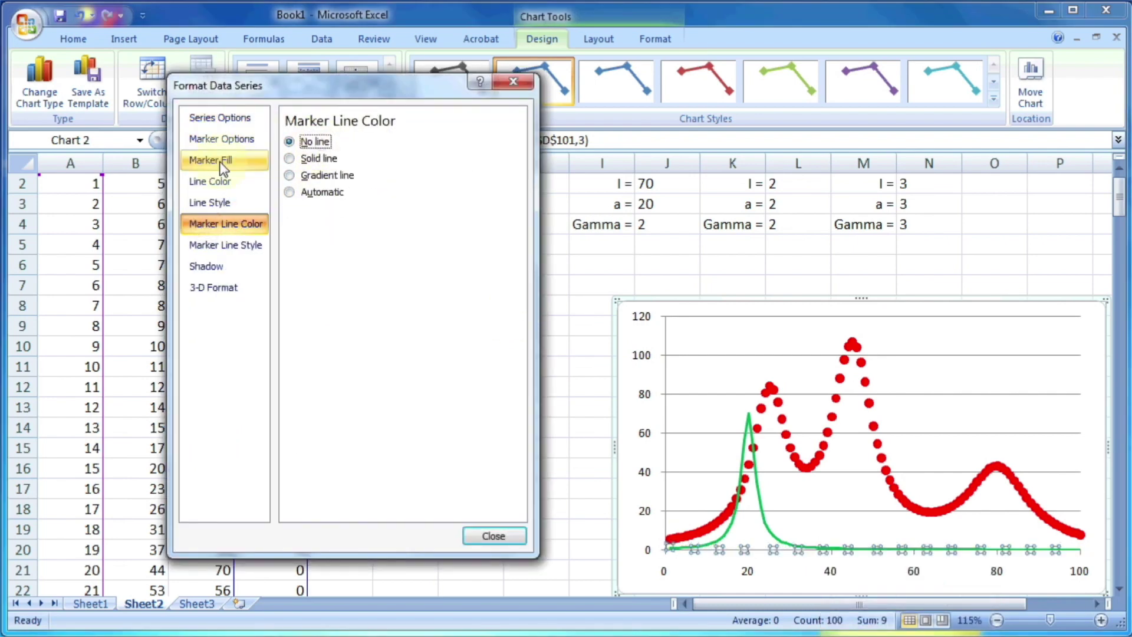
left_click(209, 181)
left_click(304, 158)
left_click(362, 213)
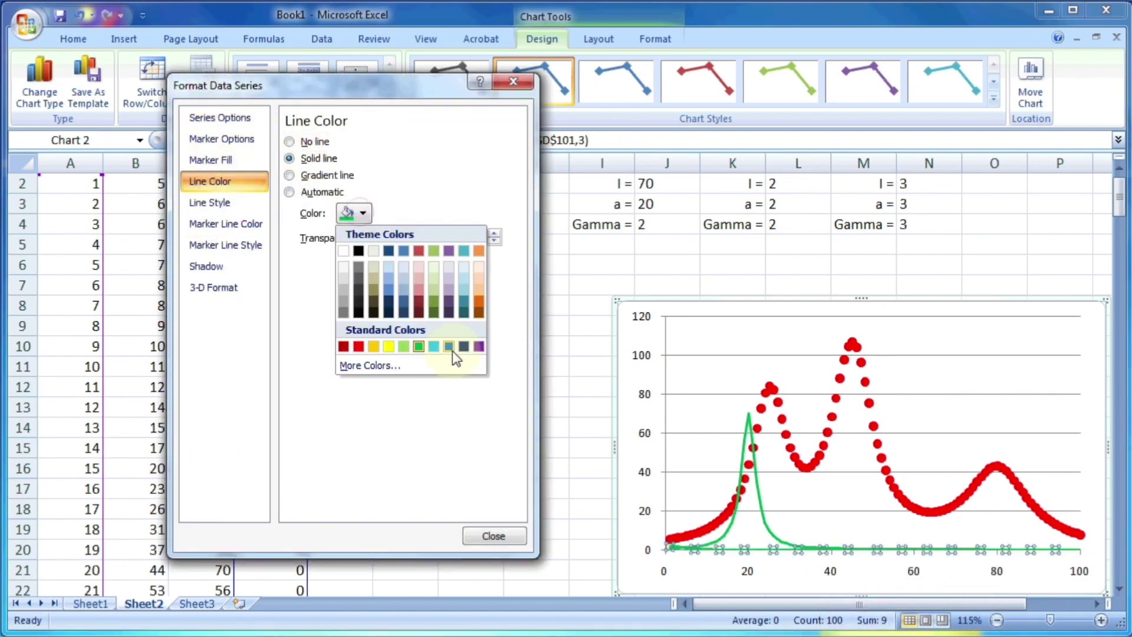
left_click(450, 348)
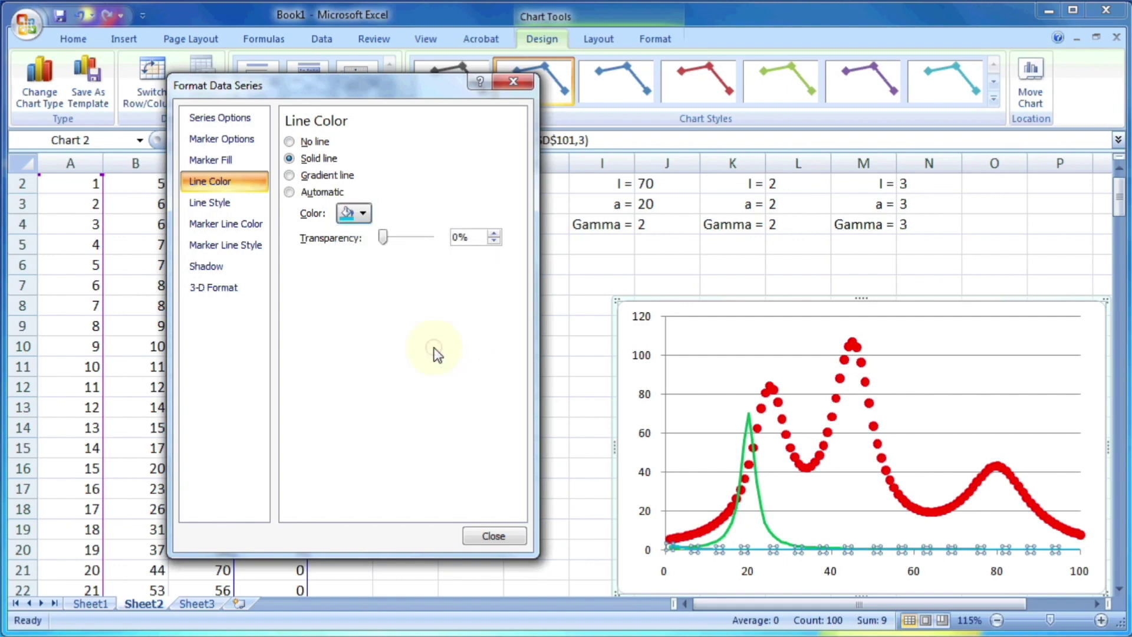
left_click(491, 534)
scroll(1064, 407, "up", 1)
left_click(783, 204)
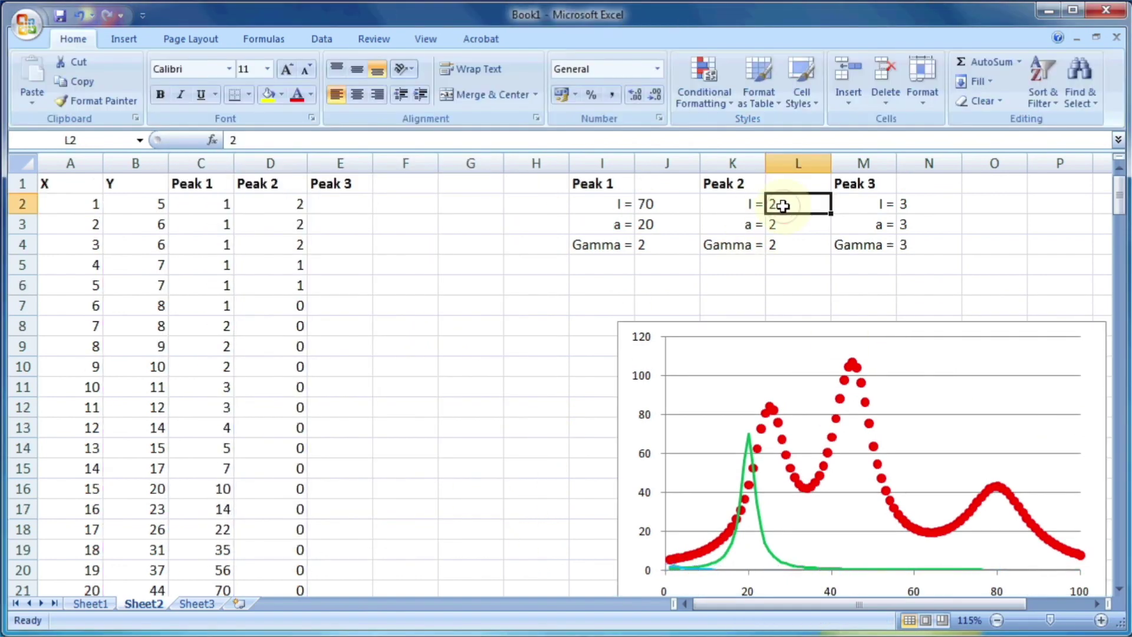
Enter Peak 2 values in L2:L4: I = 80, a = 55, Gamma = 3.
type("80")
key("Return")
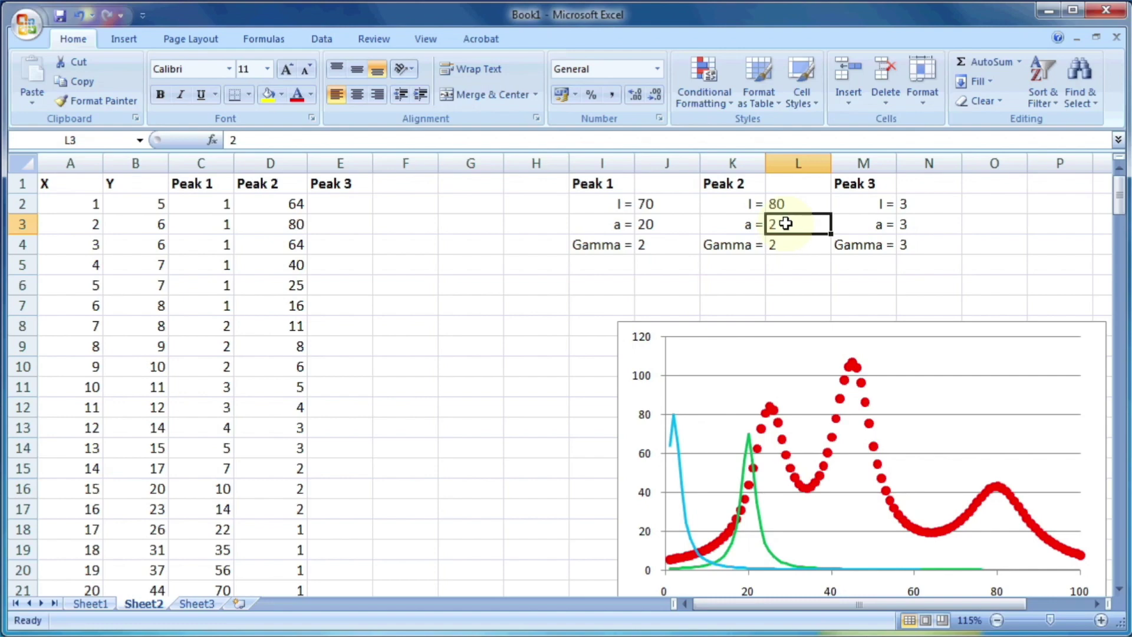
type("55")
key("Return")
left_click(785, 224)
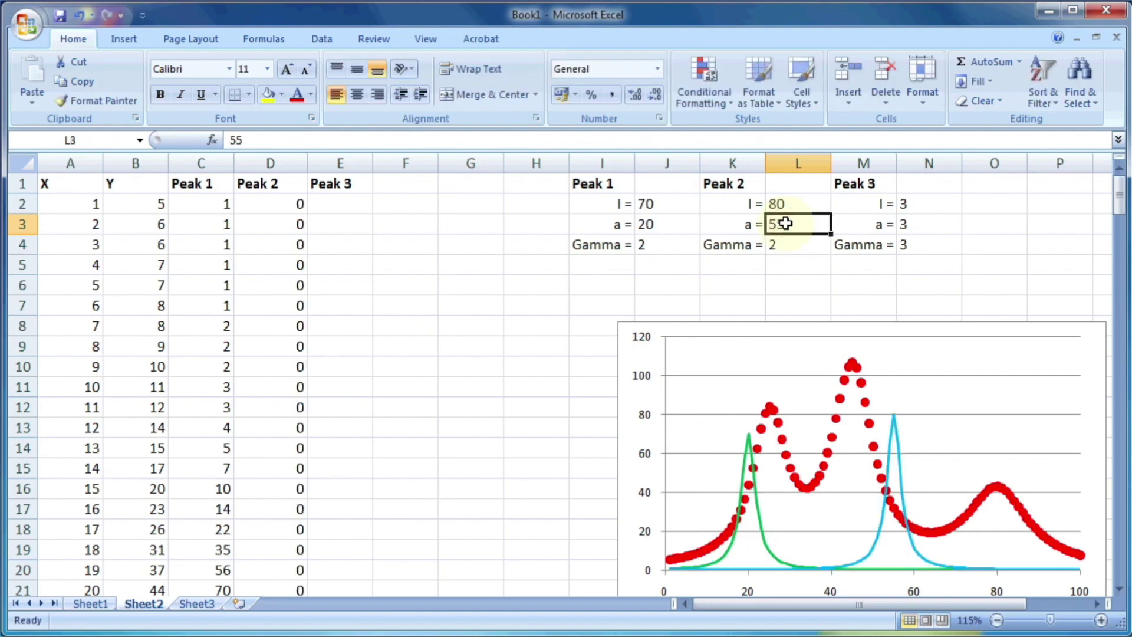
left_click(790, 247)
type("3")
key("Return")
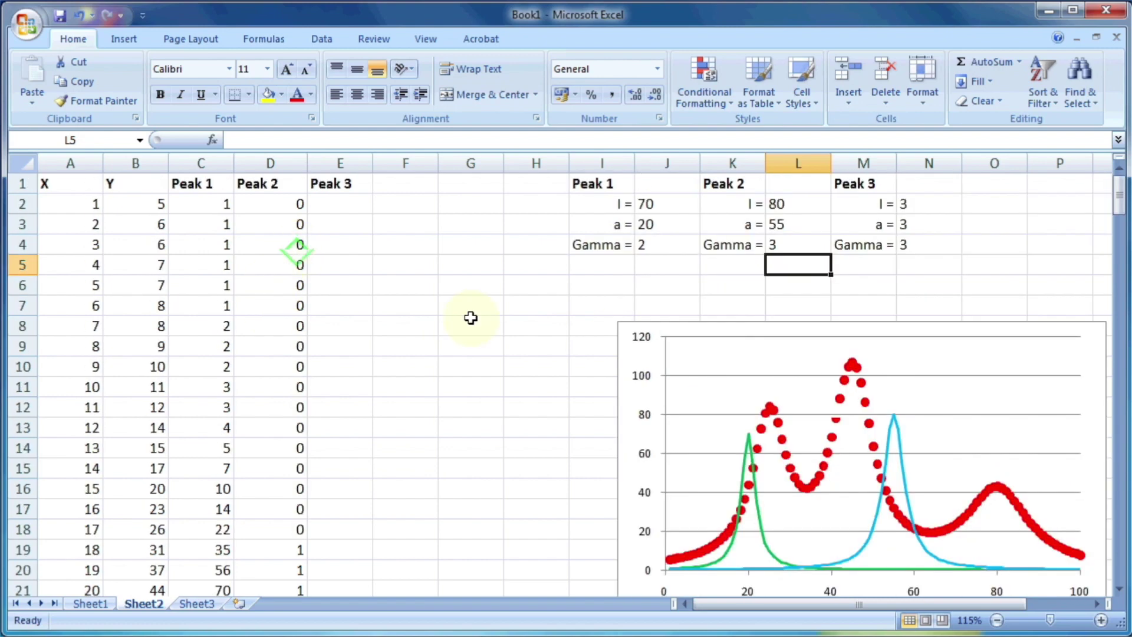
Adjust Peak 2's position a in L3 to 51, then to 50.
left_click(815, 222)
type("51")
key("Return")
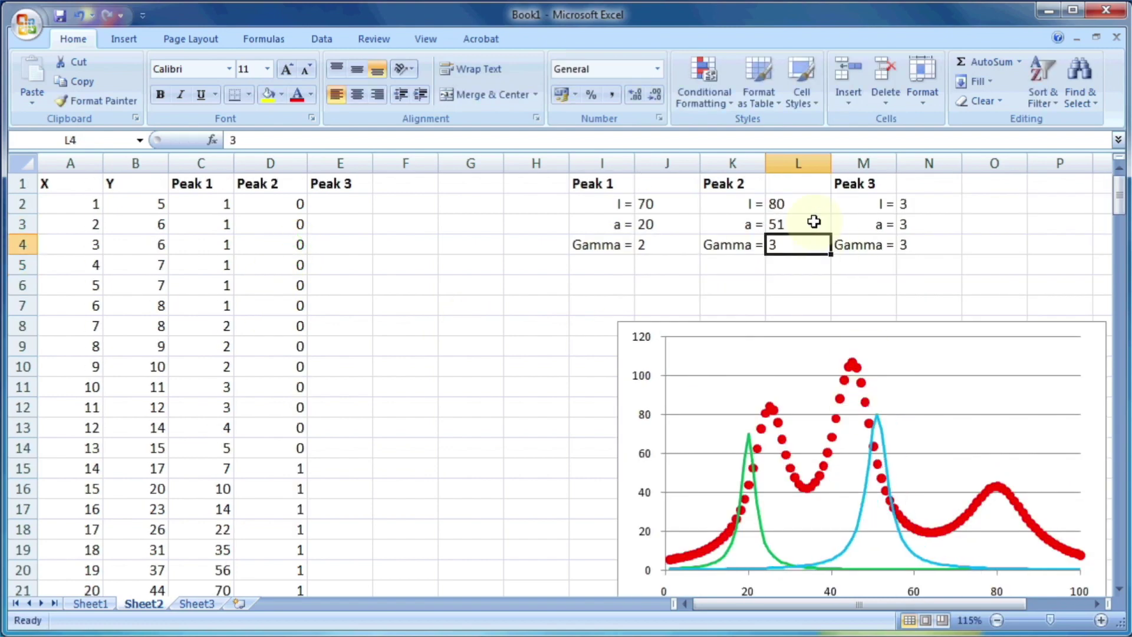
left_click(814, 222)
type("50")
key("Return")
Copy the Peak 2 formula from D2 into E2.
left_click(328, 206)
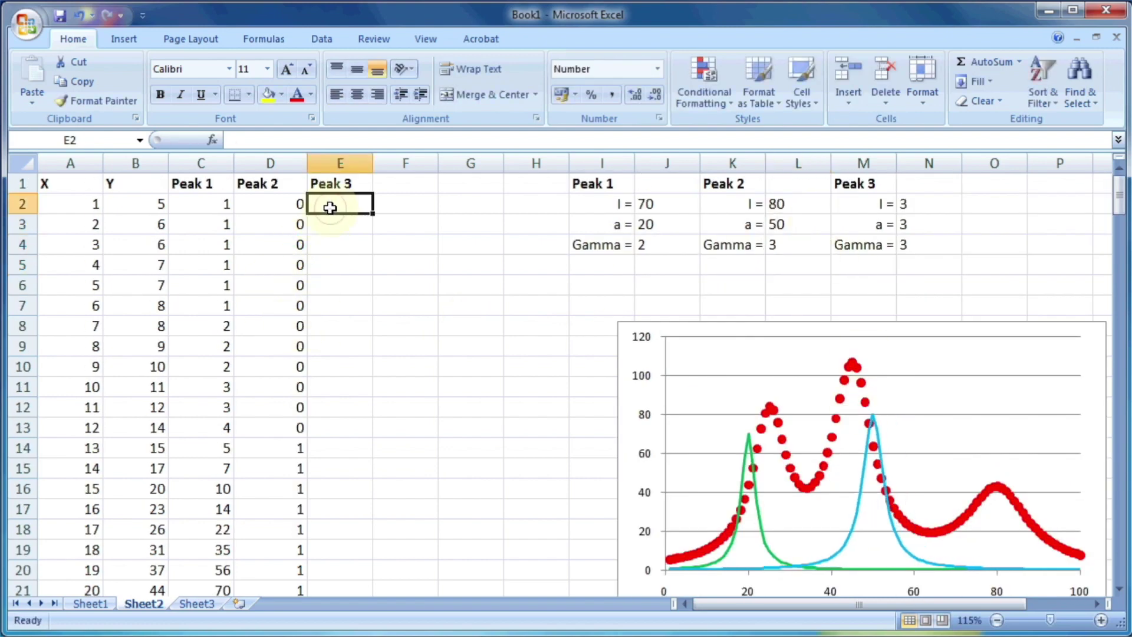
left_click(279, 202)
right_click(282, 203)
left_click(323, 232)
left_click(328, 202)
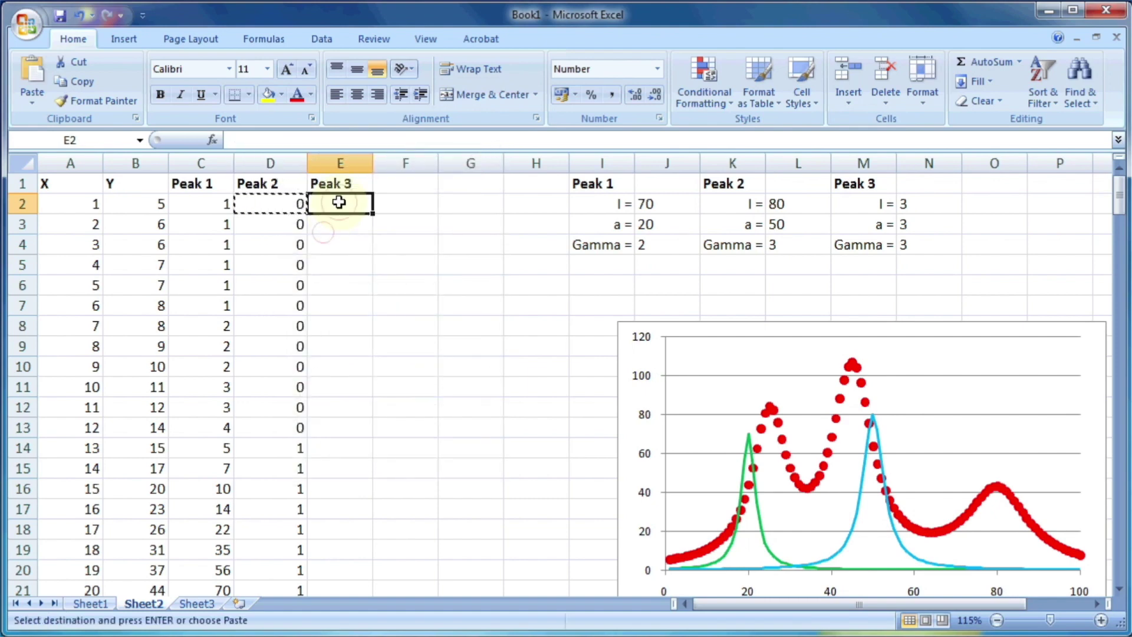
right_click(328, 203)
left_click(374, 252)
left_click(395, 224)
Repoint E2's formula to A2 and Peak 3's N2, N3, N4, then fill it down column E.
double_click(348, 203)
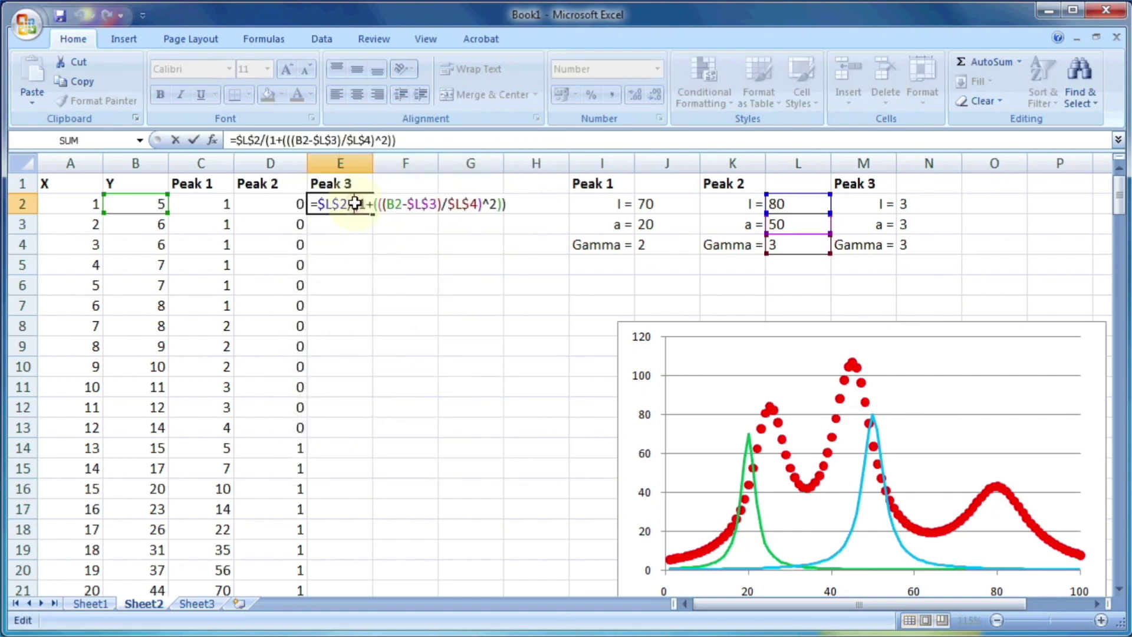
left_click_drag(142, 213, 92, 207)
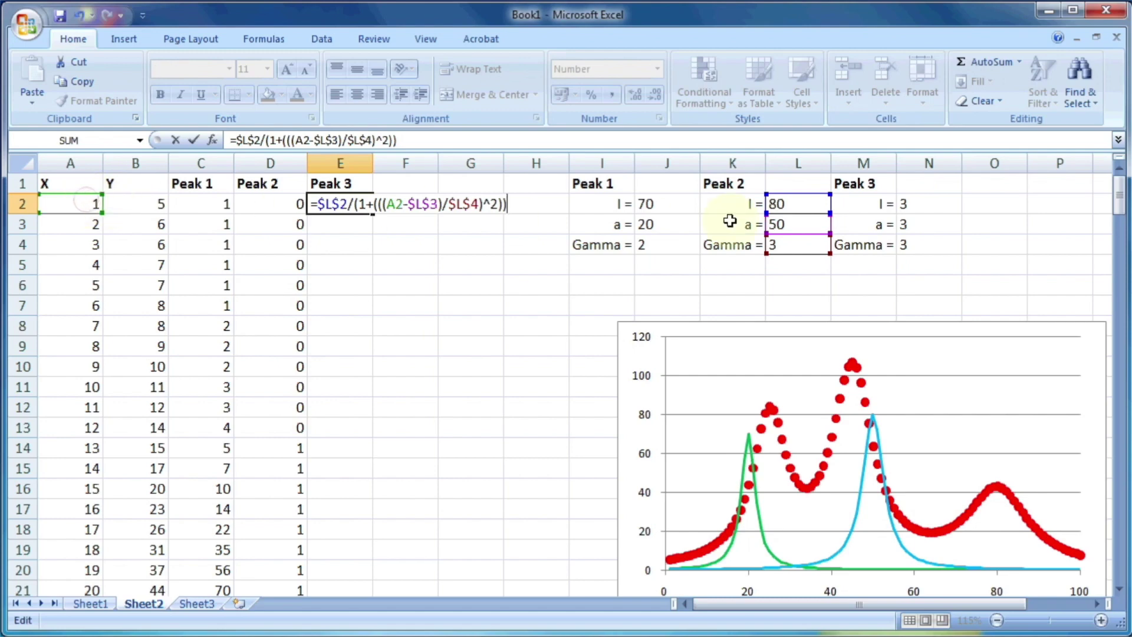
left_click_drag(780, 194, 906, 196)
left_click_drag(797, 217, 918, 218)
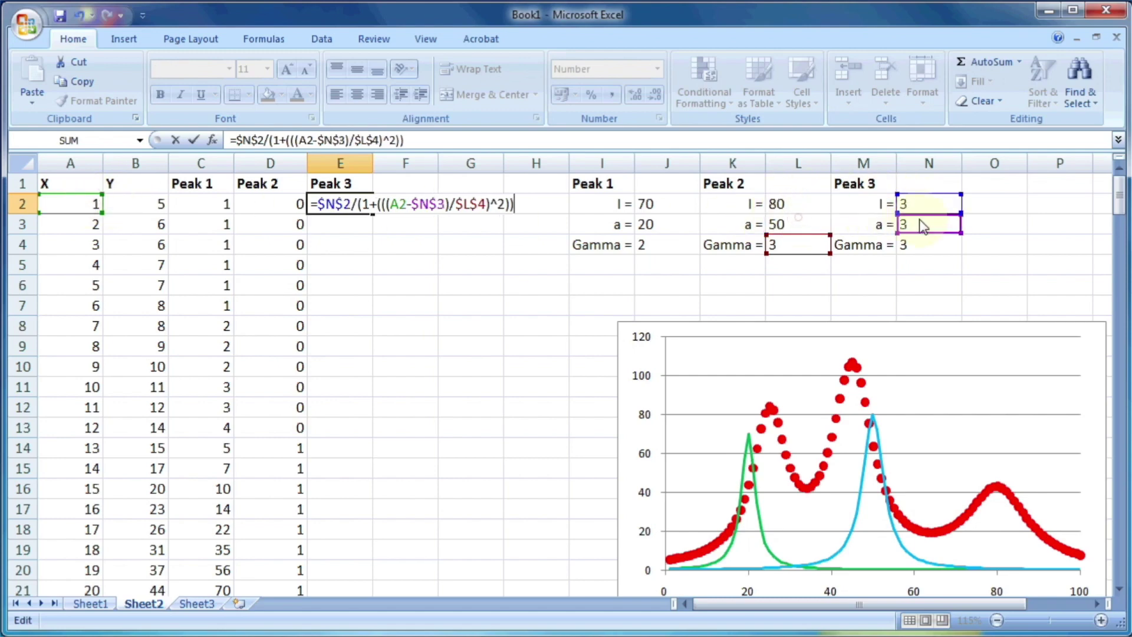
left_click_drag(796, 246, 921, 250)
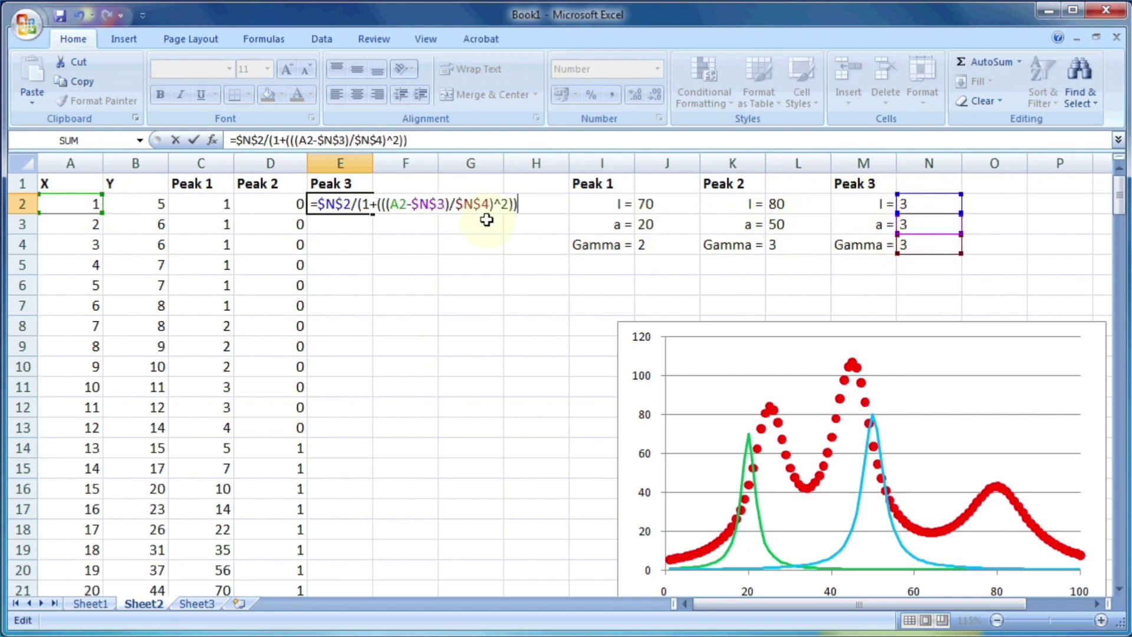
key("Return")
left_click(366, 206)
double_click(373, 214)
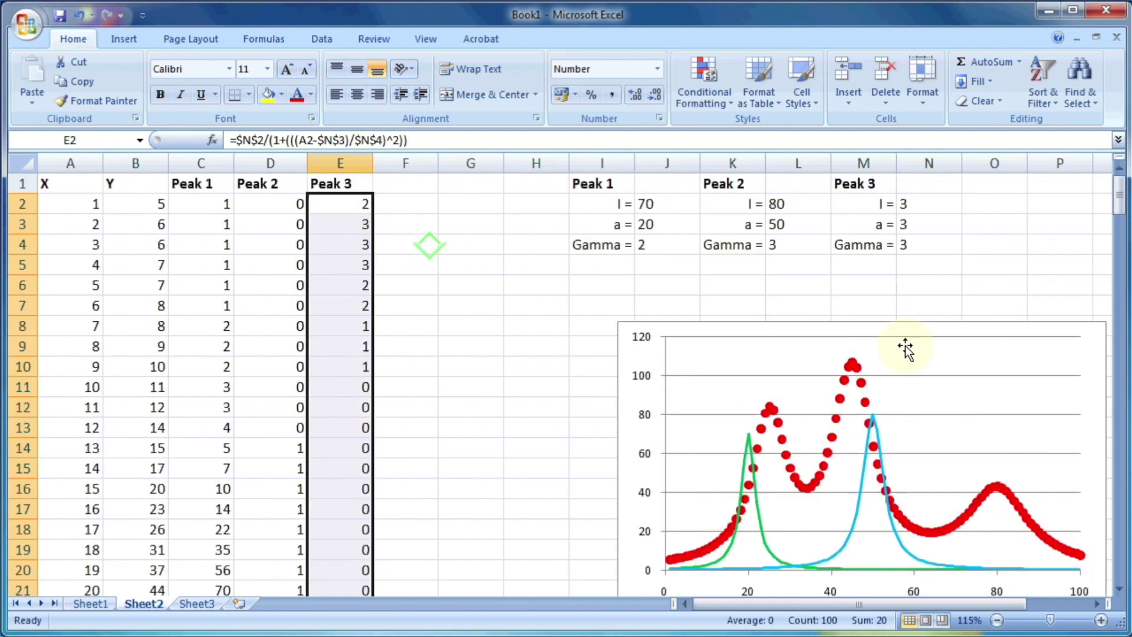
left_click(904, 345)
Add a Peak 3 chart series with X values from column A and Y values E2:E101.
left_click(542, 39)
left_click(204, 98)
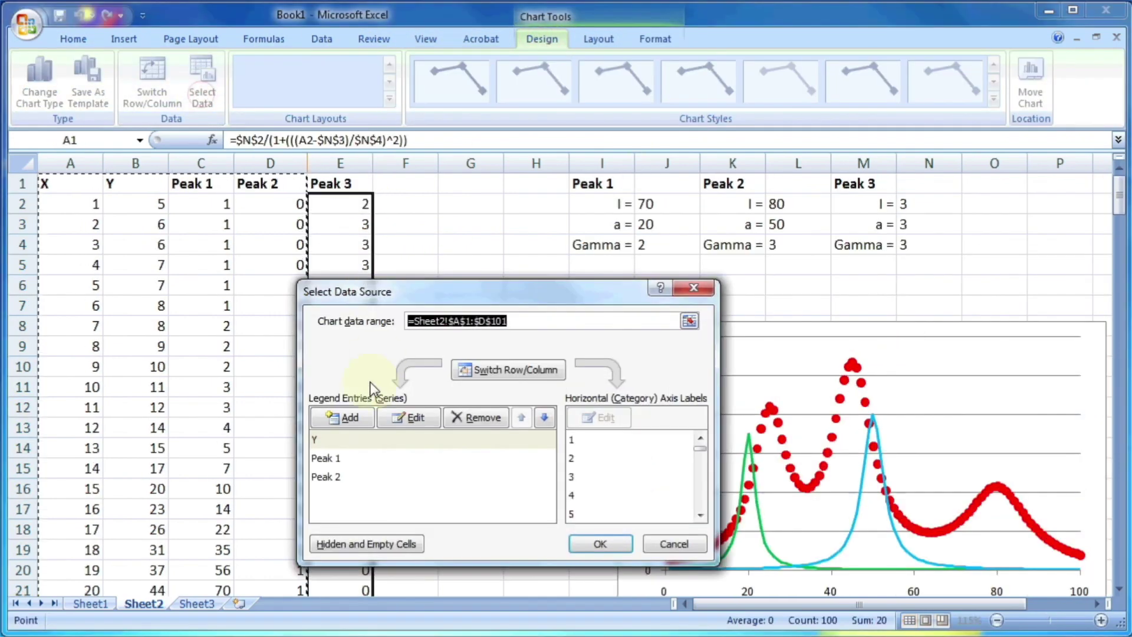
left_click(341, 417)
left_click(542, 427)
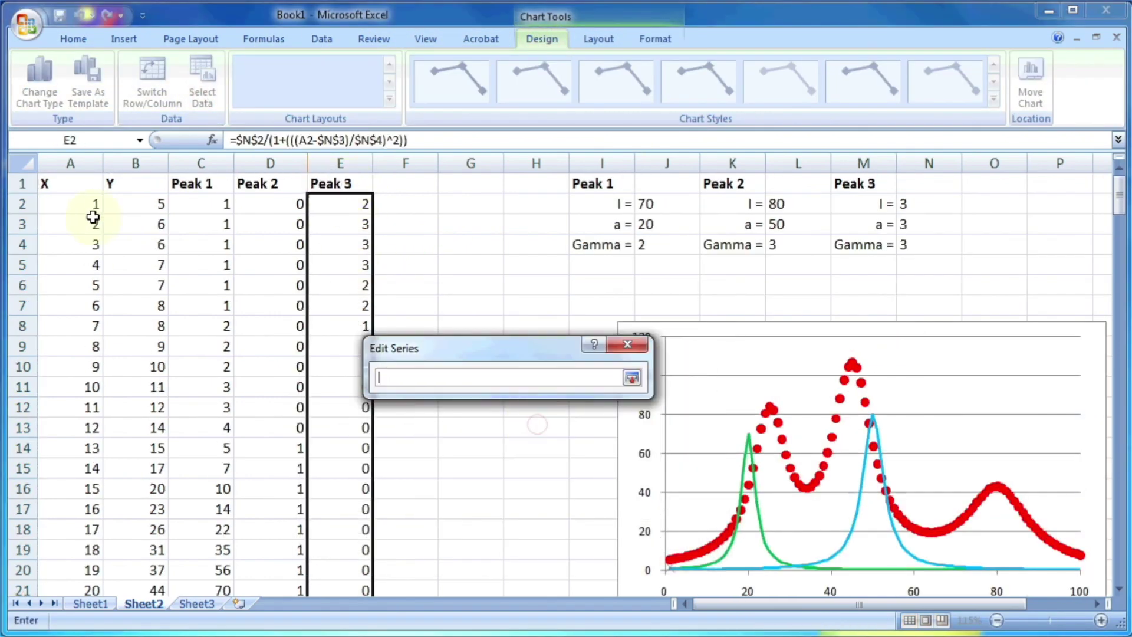
left_click_drag(92, 209, 71, 329)
left_click(631, 377)
left_click(538, 462)
left_click_drag(348, 183, 300, 305)
left_click_drag(338, 180, 336, 182)
left_click(632, 377)
left_click(534, 488)
left_click(600, 544)
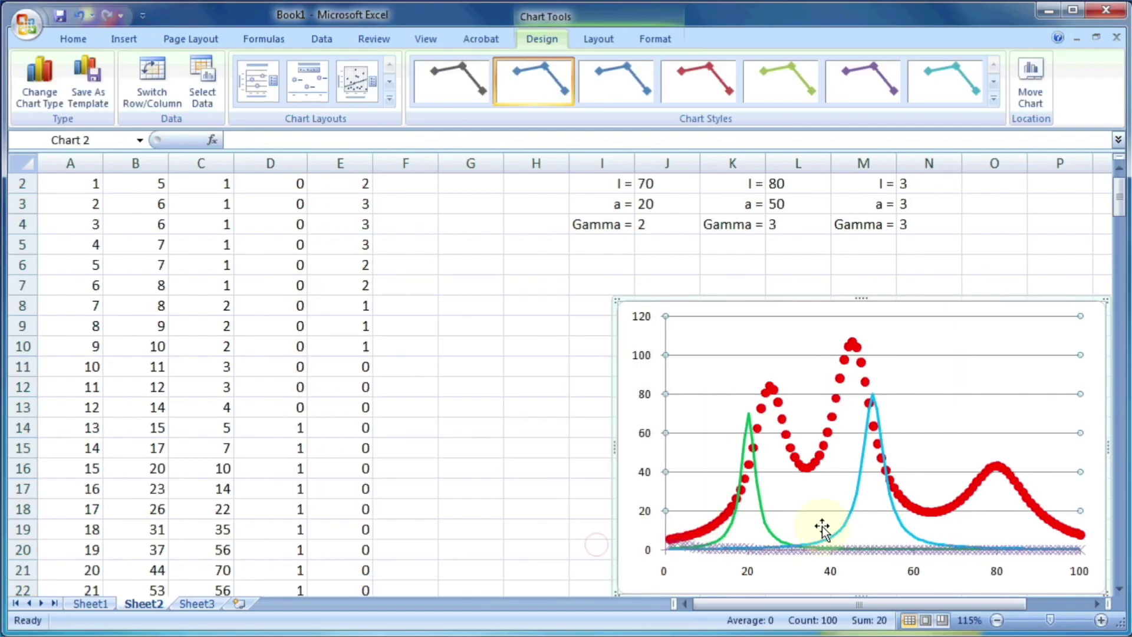
Format the Peak 3 series with a solid purple line and no marker outlines.
left_click(802, 549)
right_click(803, 550)
key("f")
left_click(234, 140)
left_click(228, 160)
left_click(210, 181)
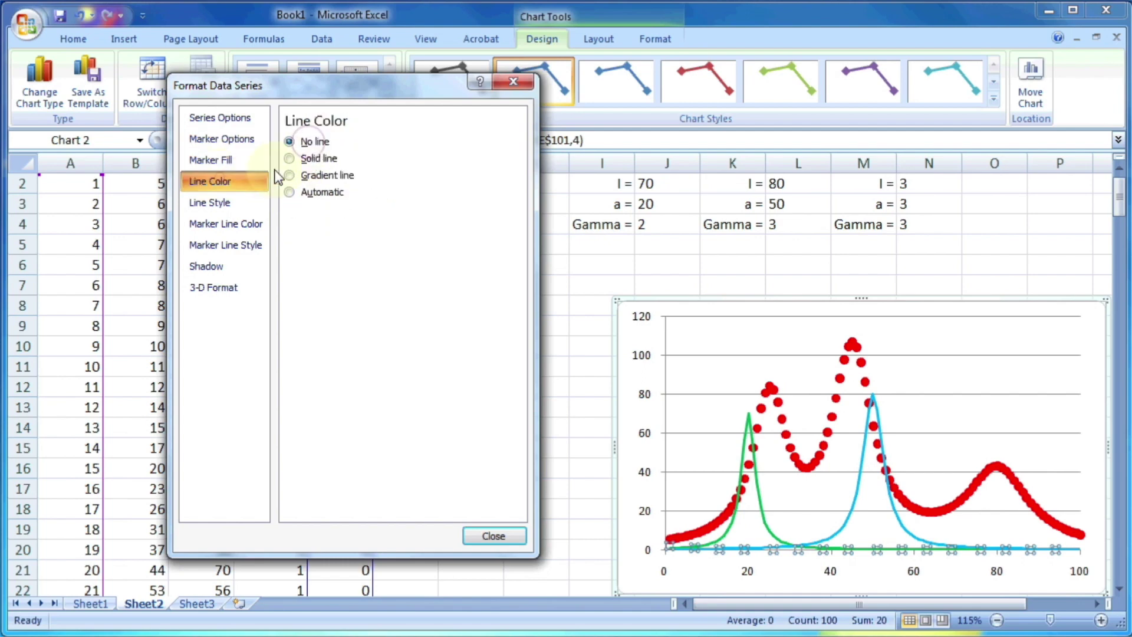
left_click(299, 159)
left_click(362, 213)
left_click(420, 280)
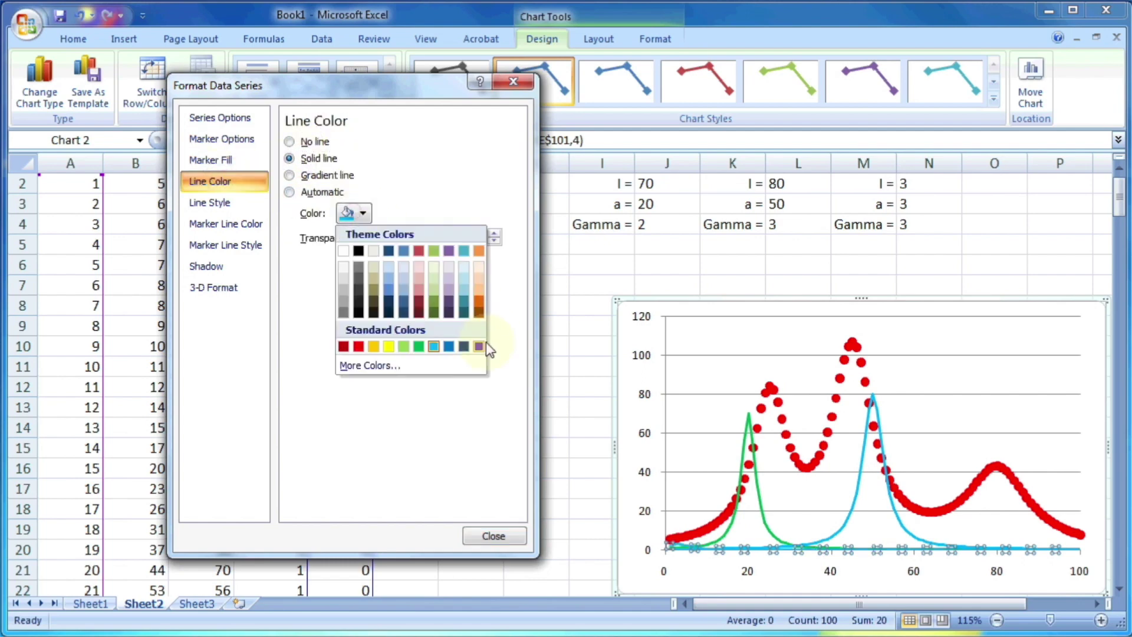
left_click(475, 346)
left_click(207, 202)
left_click(226, 223)
left_click(289, 142)
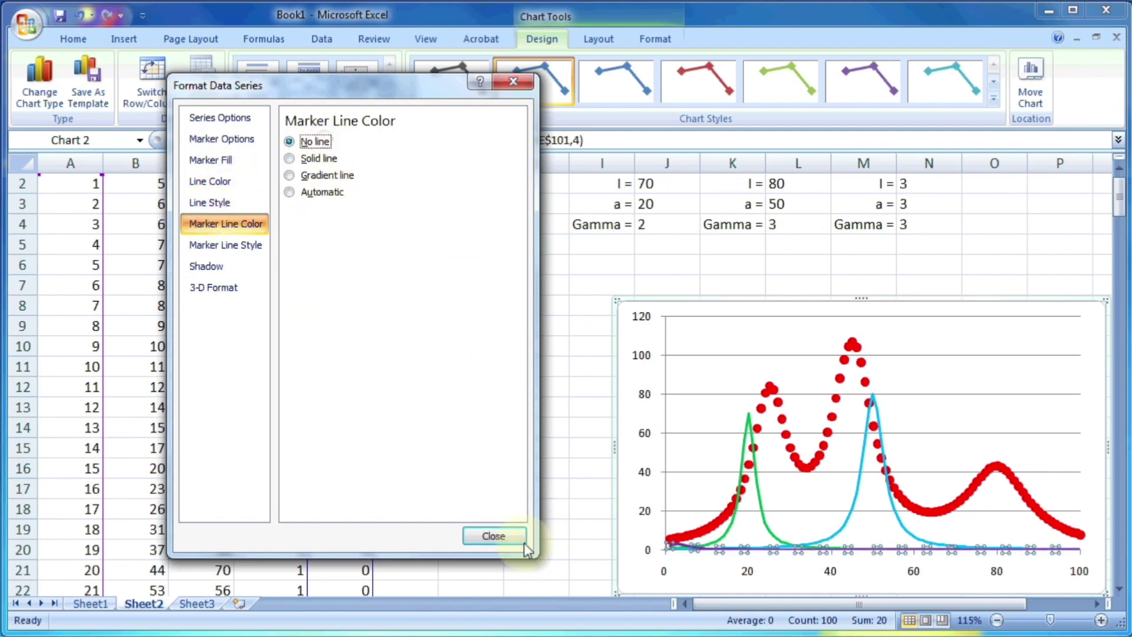
left_click(513, 536)
scroll(908, 310, "up", 1)
Enter Peak 3 parameters I = 85, a = 85 and Gamma = 4 in N2:N4.
left_click(906, 205)
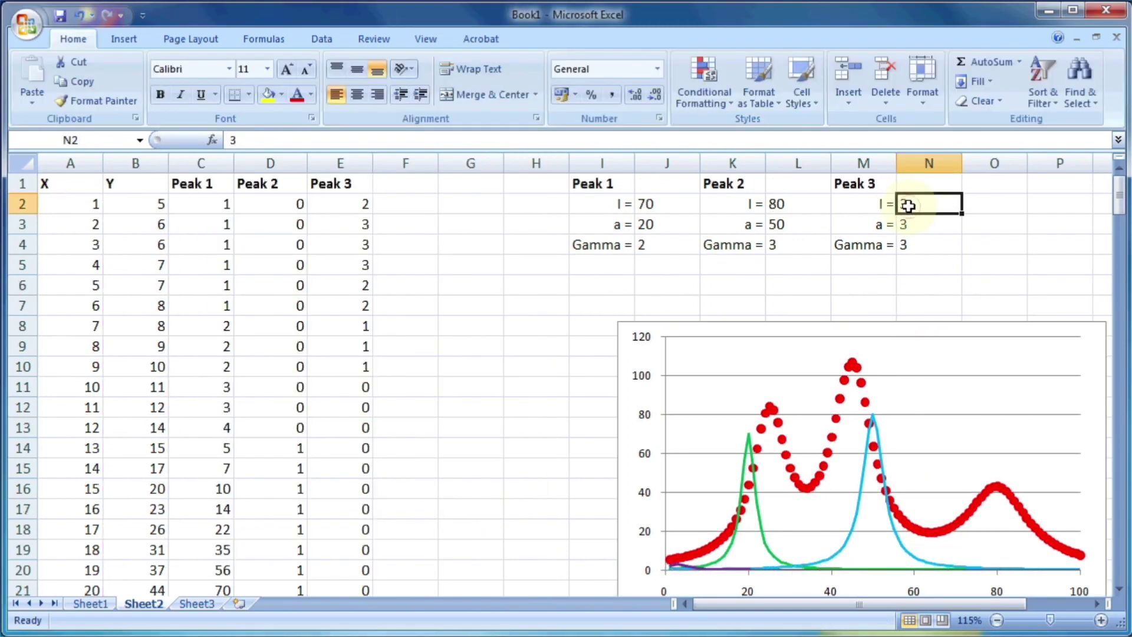
type("85")
key("Return")
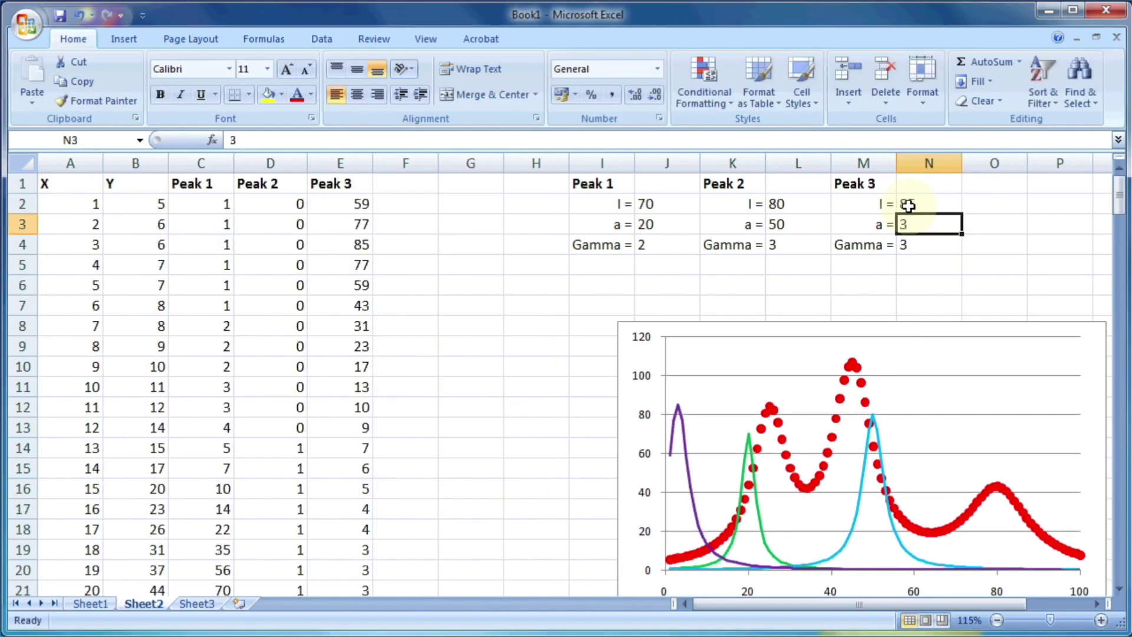
type("85")
key("Return")
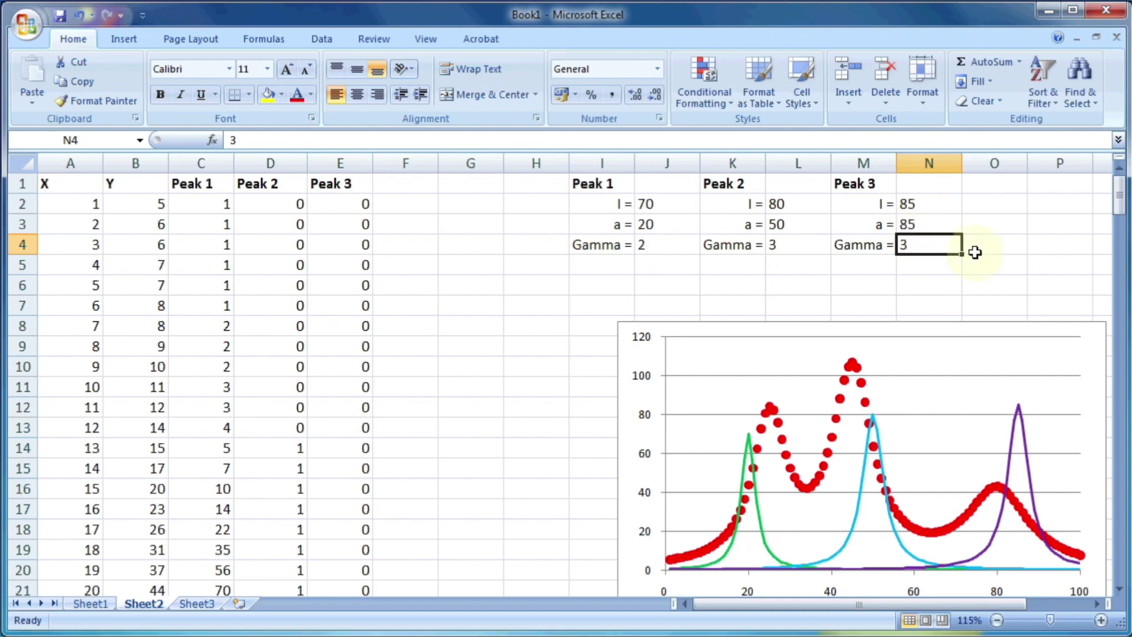
type("4")
key("Return")
left_click(994, 243)
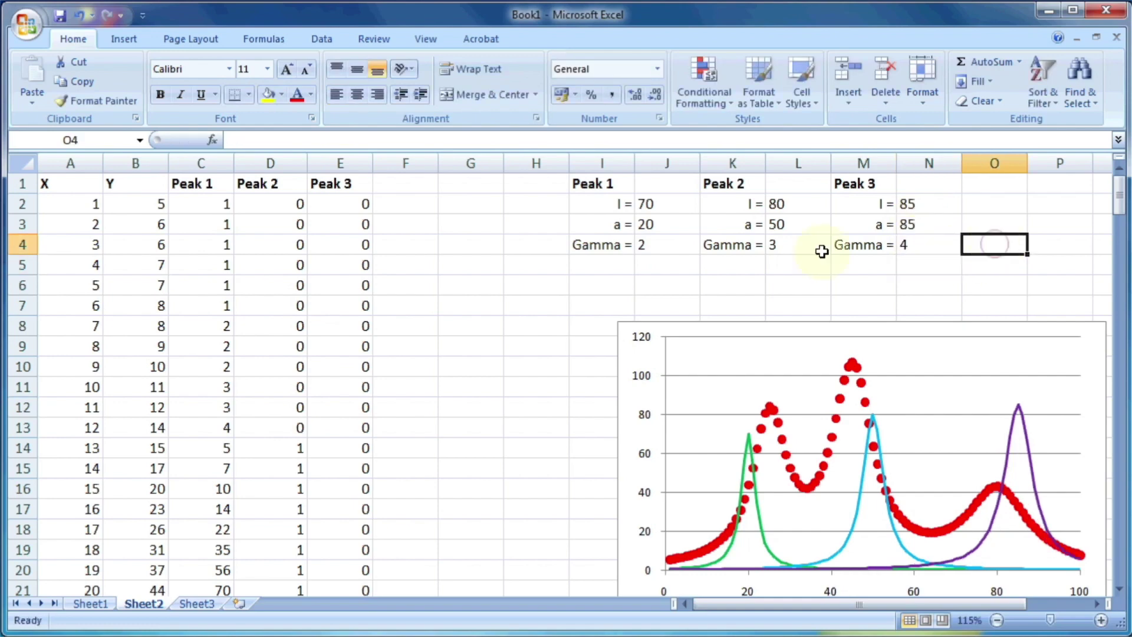
left_click(403, 184)
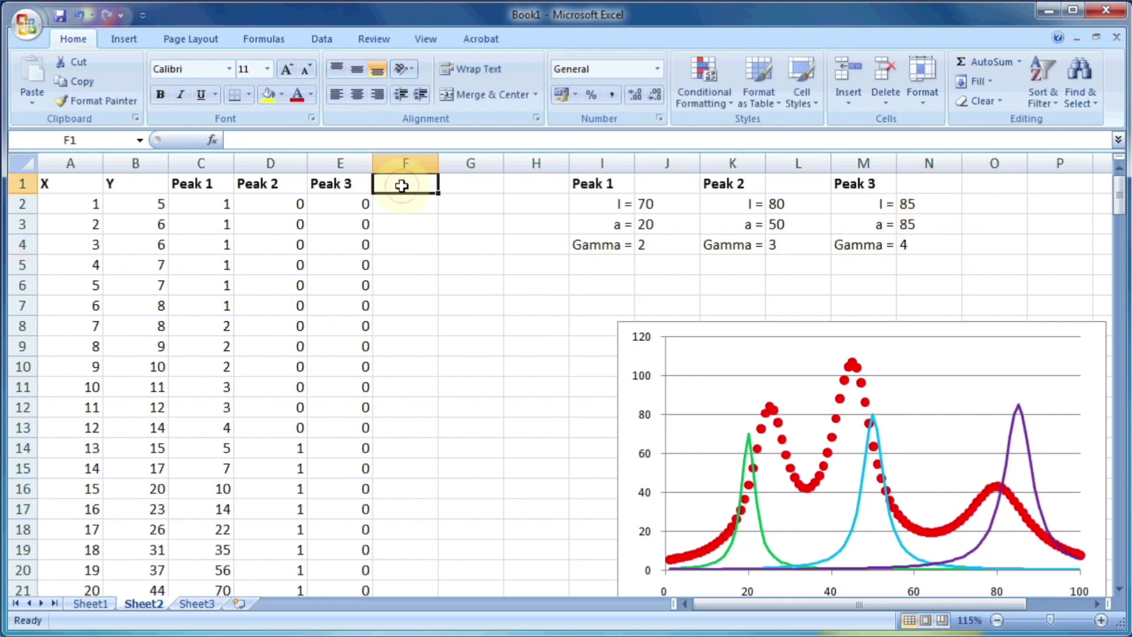
Head column F as Fit and fill =sum(C2:E2) down every row.
type("Fit")
key("Return")
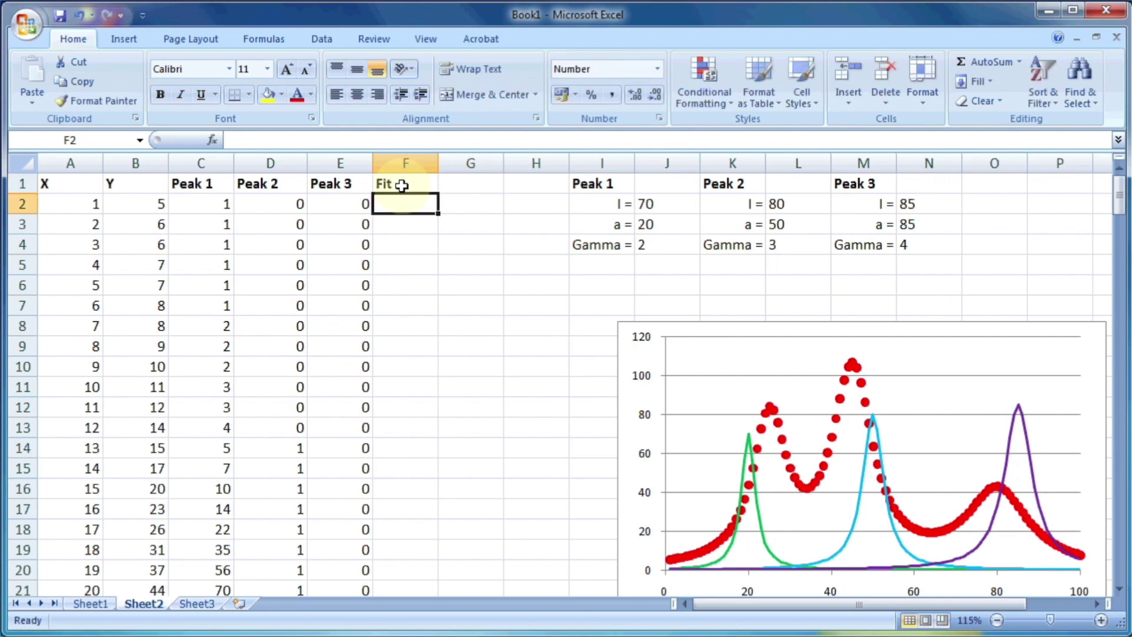
type("=")
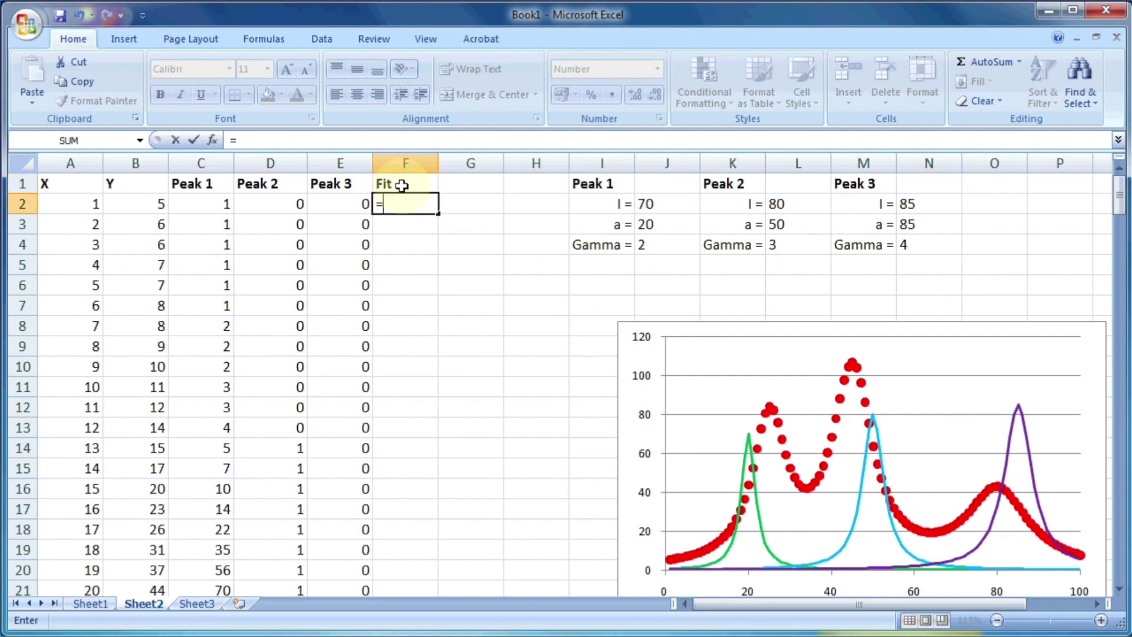
type("sum(")
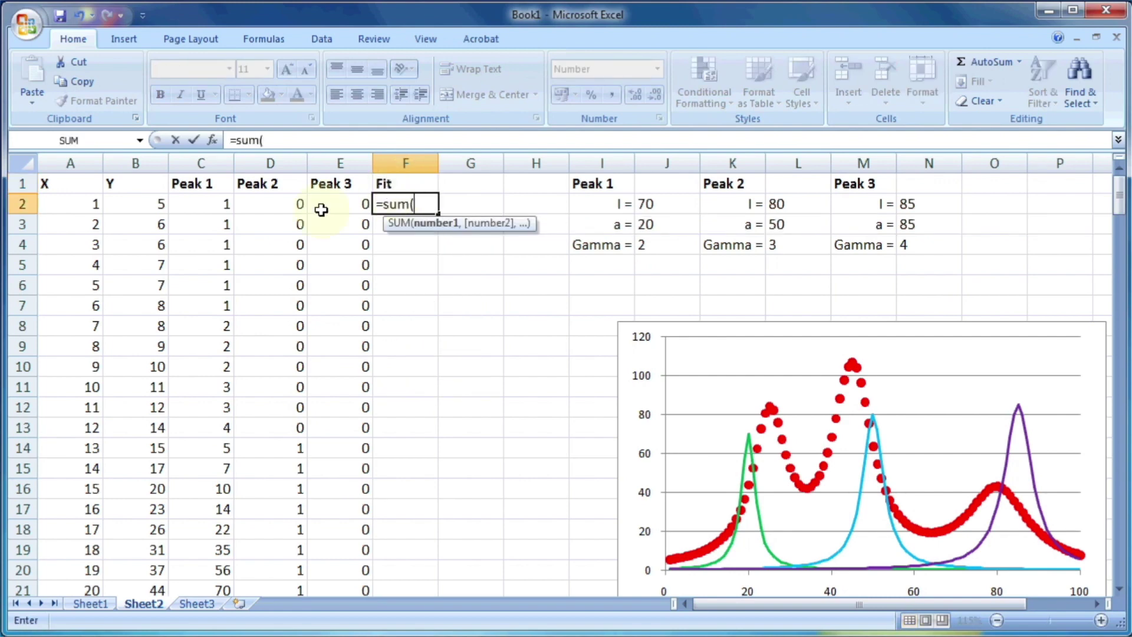
left_click_drag(197, 206, 320, 205)
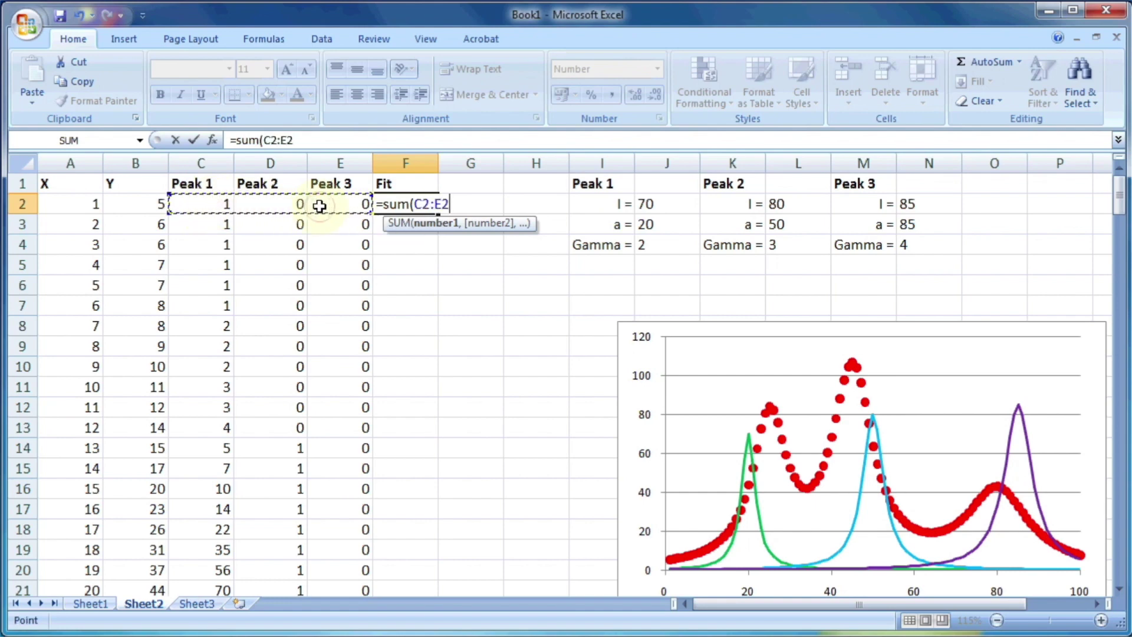
type(")")
key("Return")
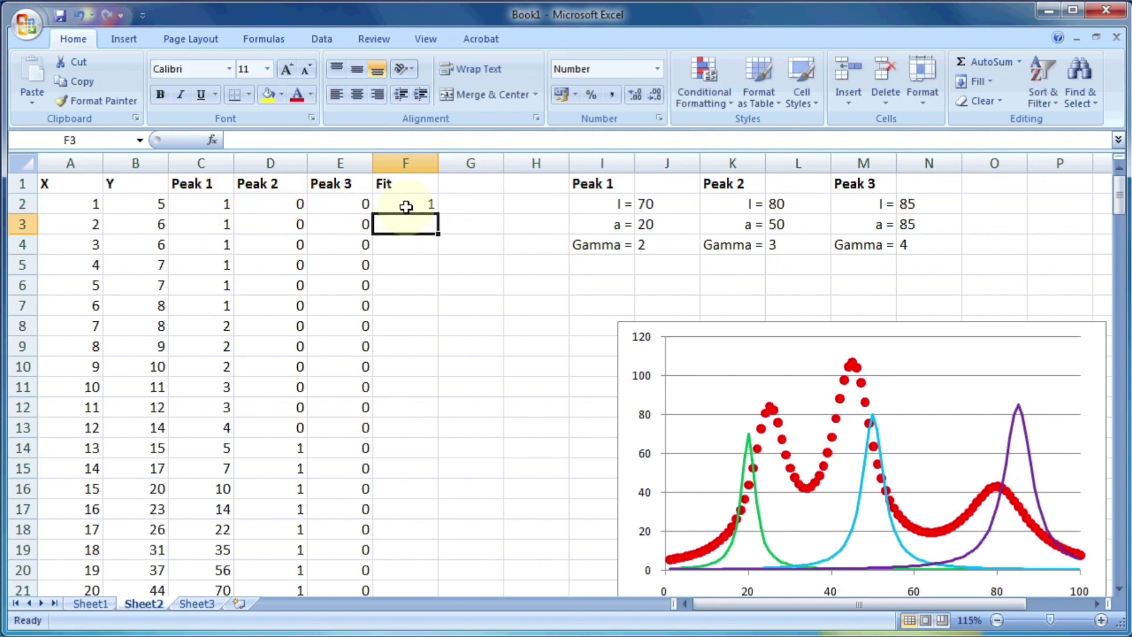
left_click(410, 206)
double_click(440, 215)
left_click(466, 183)
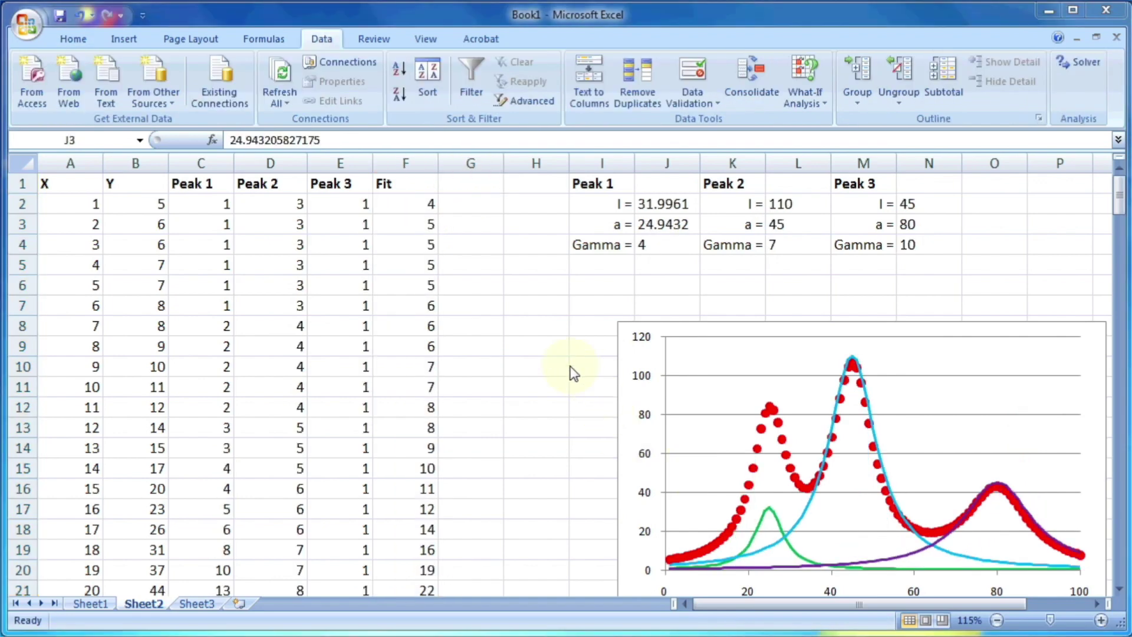
Add a chi sq column G with =(B2-F2)^2 filled down the column.
left_click(471, 184)
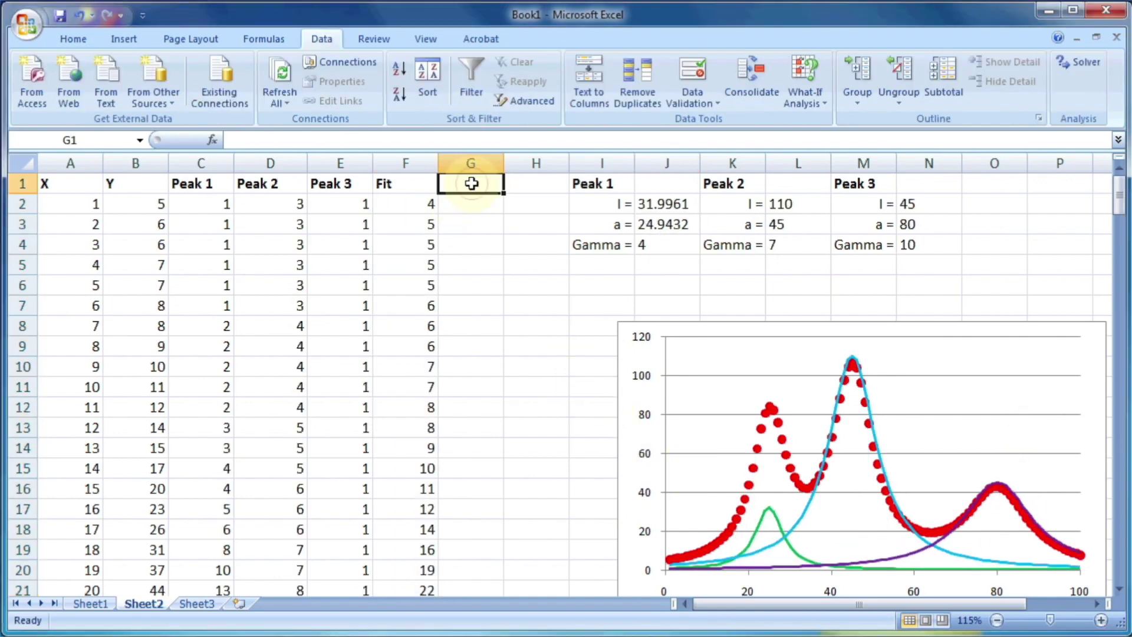
type("chi sq")
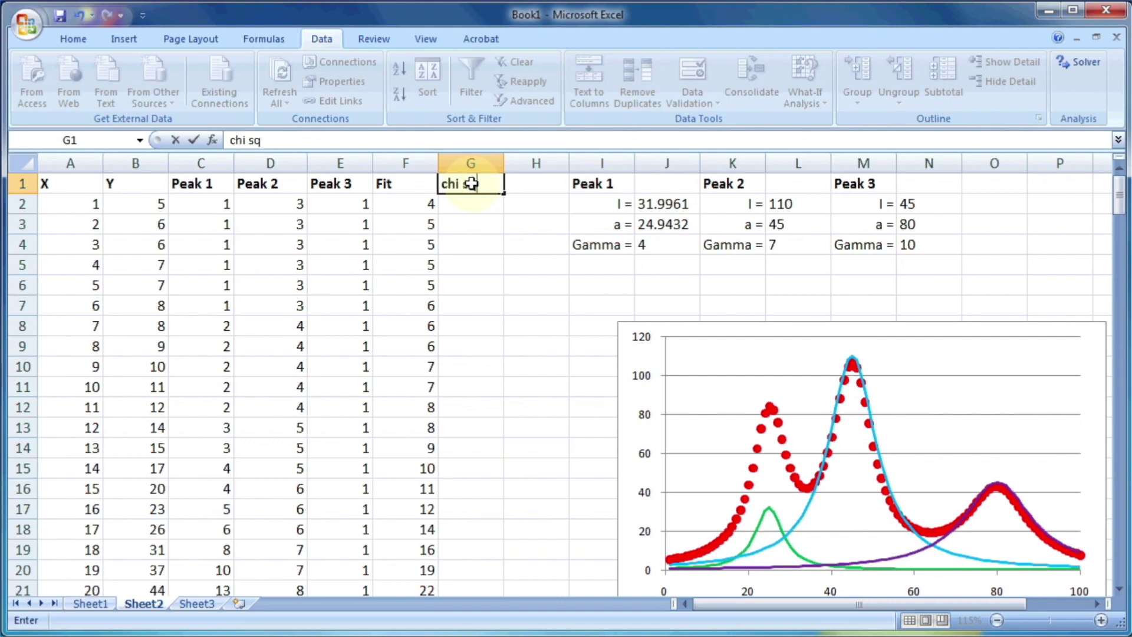
key("Return")
type("=(")
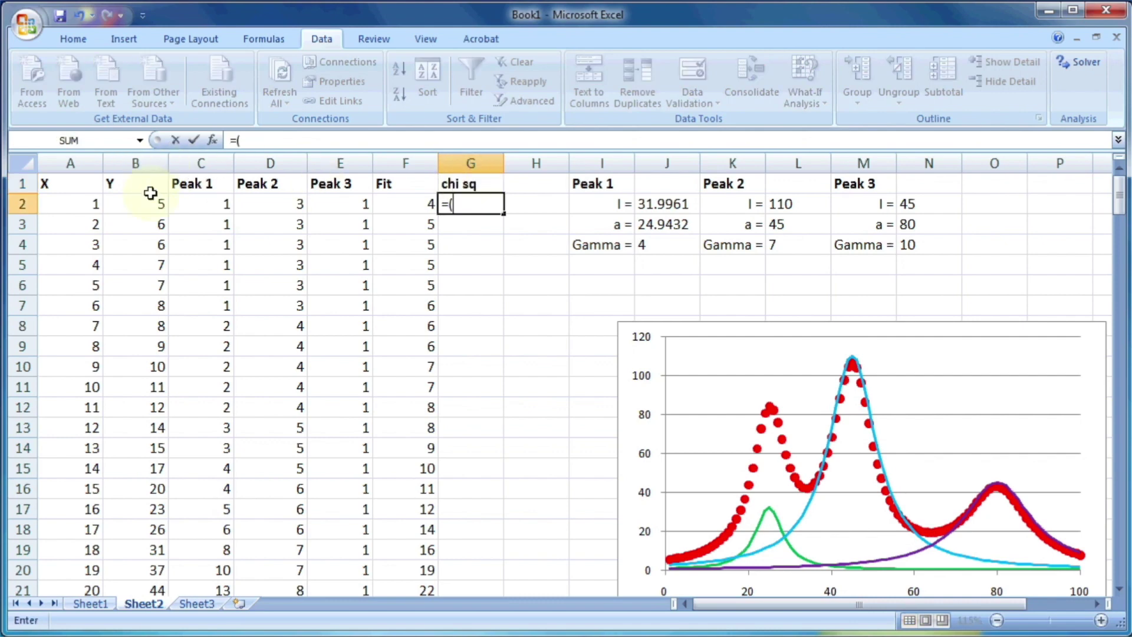
left_click(146, 201)
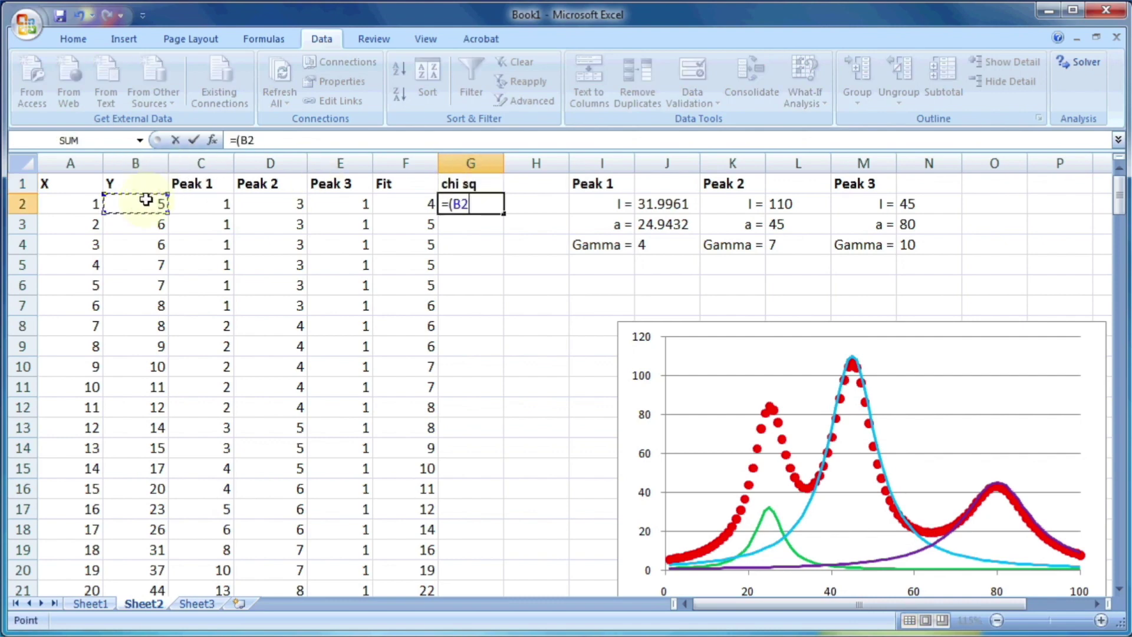
type("-")
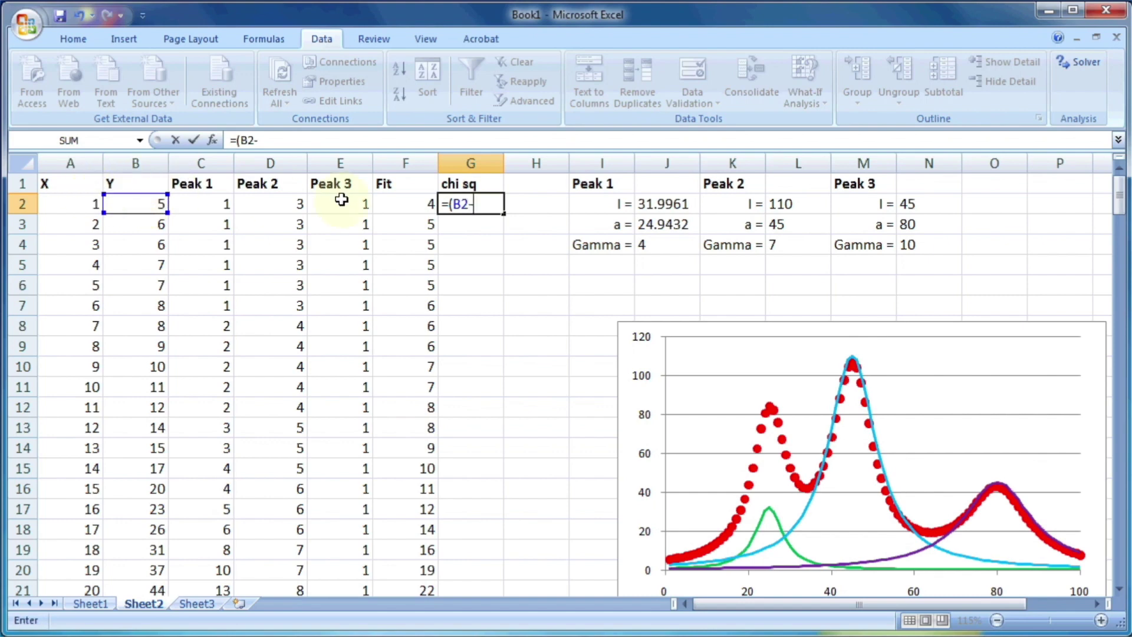
left_click(389, 199)
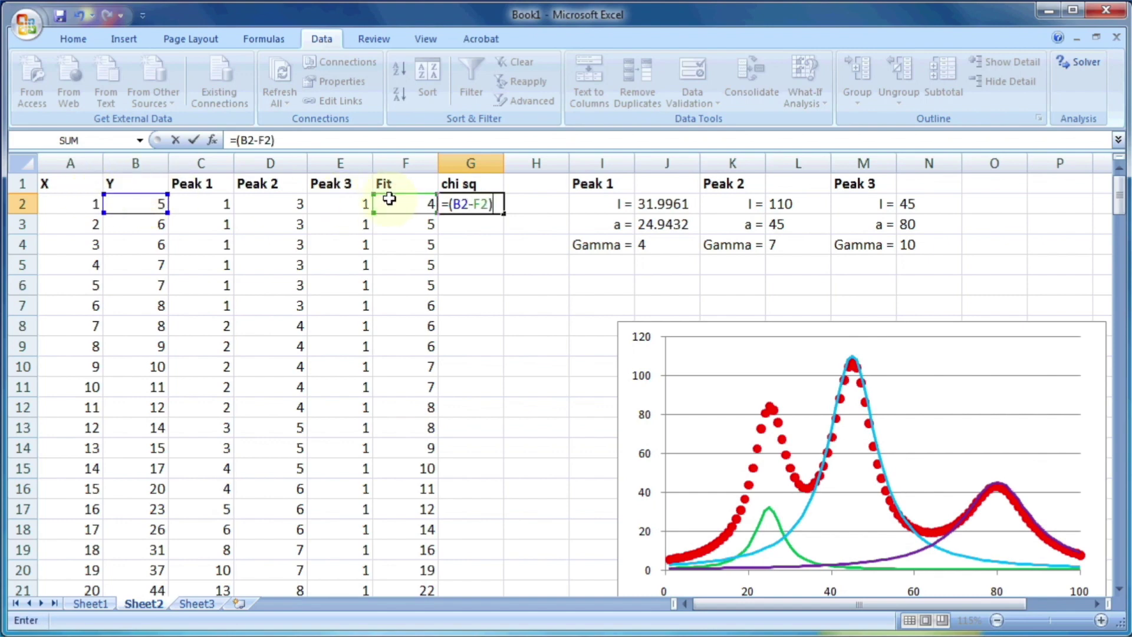
type(")^2")
key("Return")
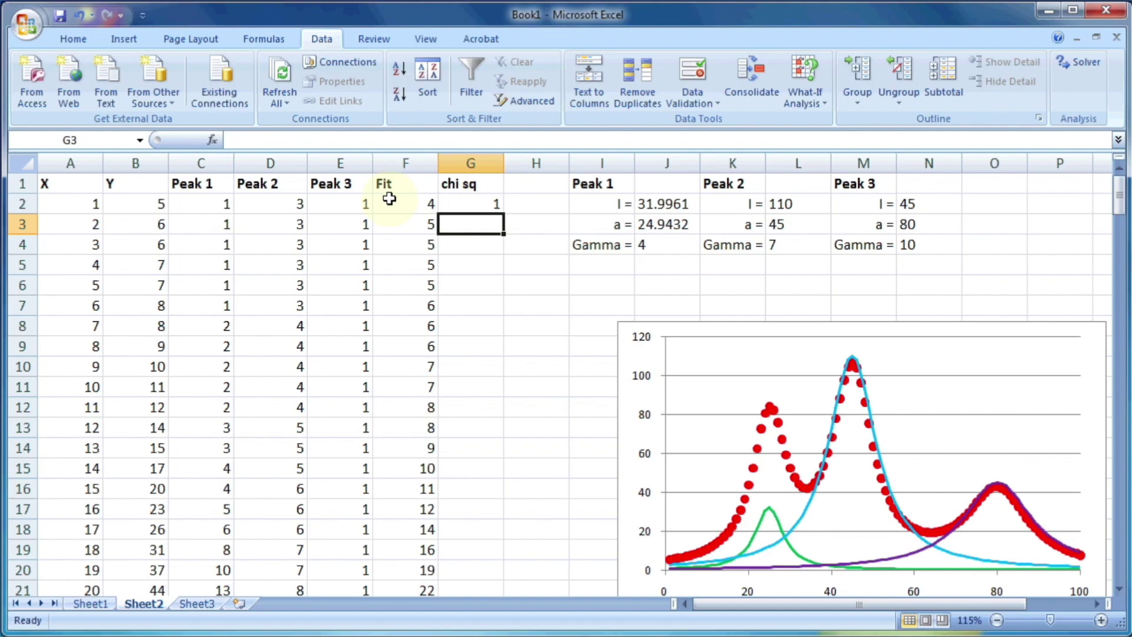
left_click(460, 203)
double_click(502, 213)
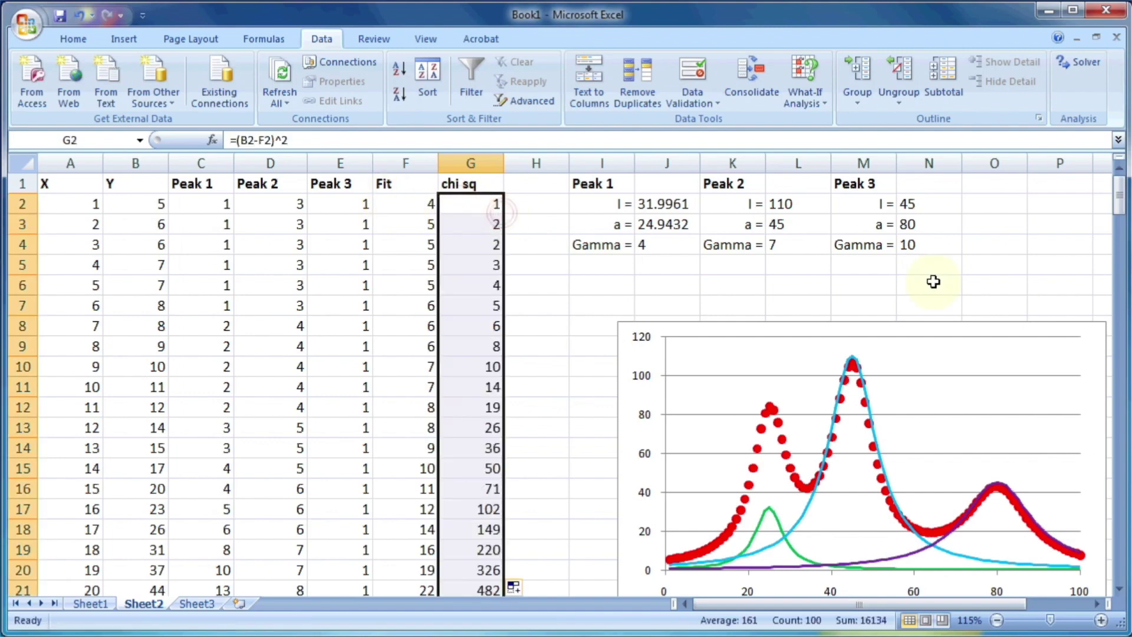
Label O1 'sum chi sq' and total column G with =sum(G:G) in O2.
left_click(972, 189)
type("sum")
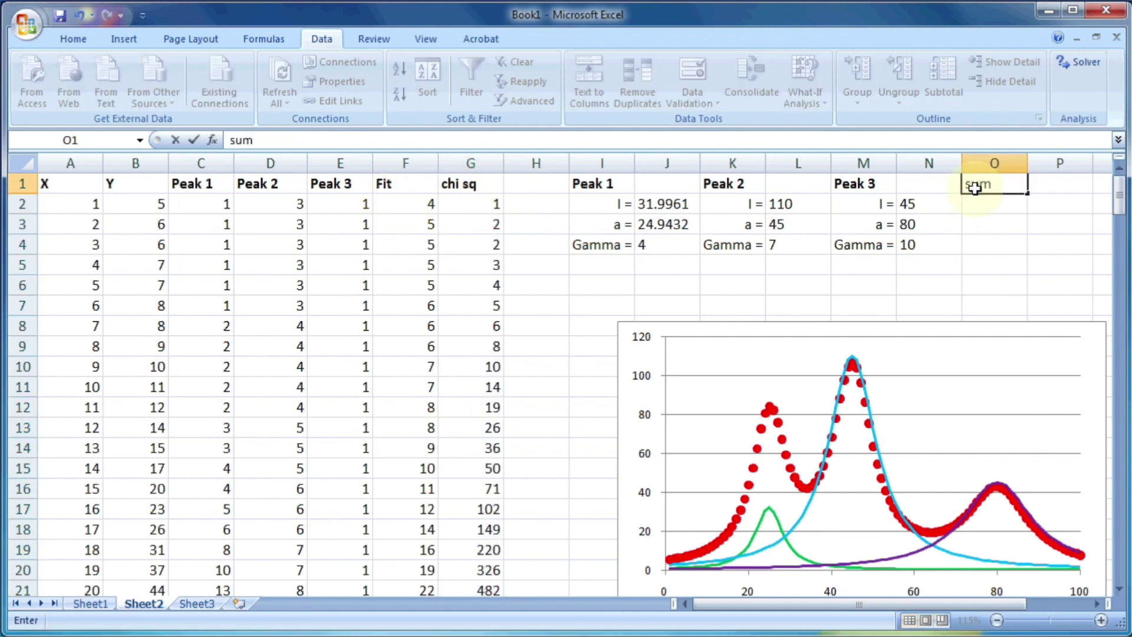
type(" chi sq")
key("Return")
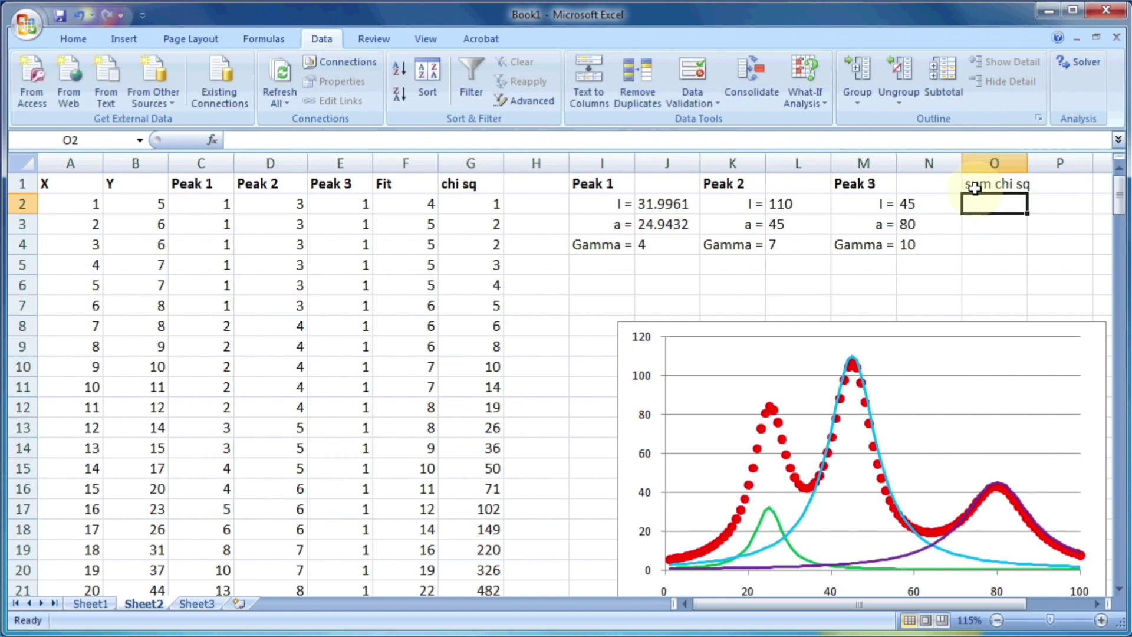
type("=sum(")
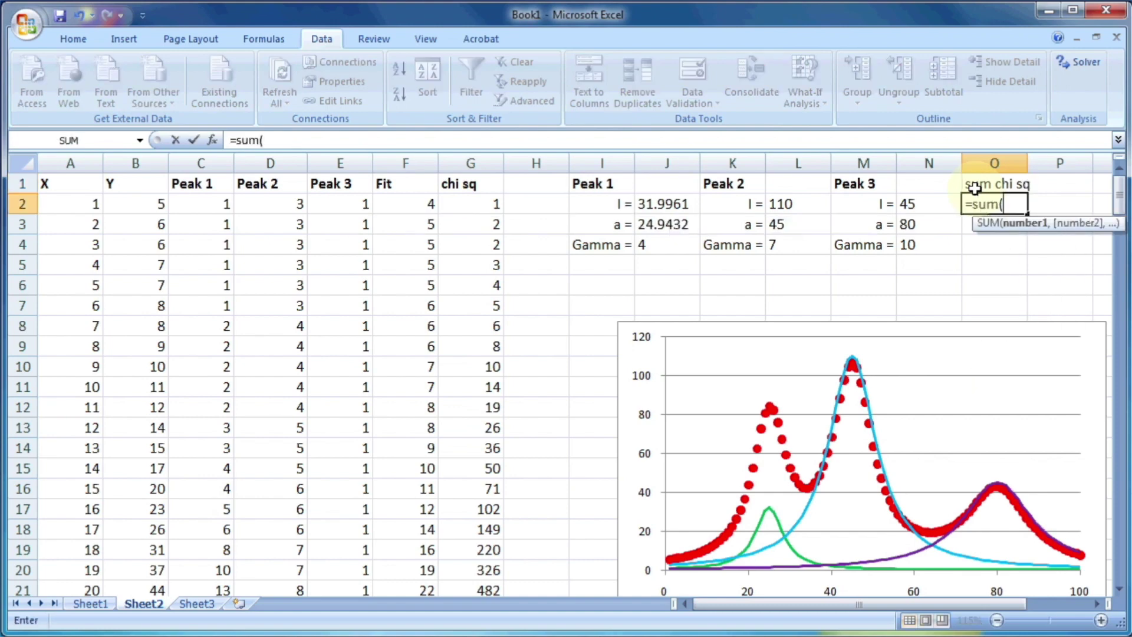
left_click(479, 163)
key("Return")
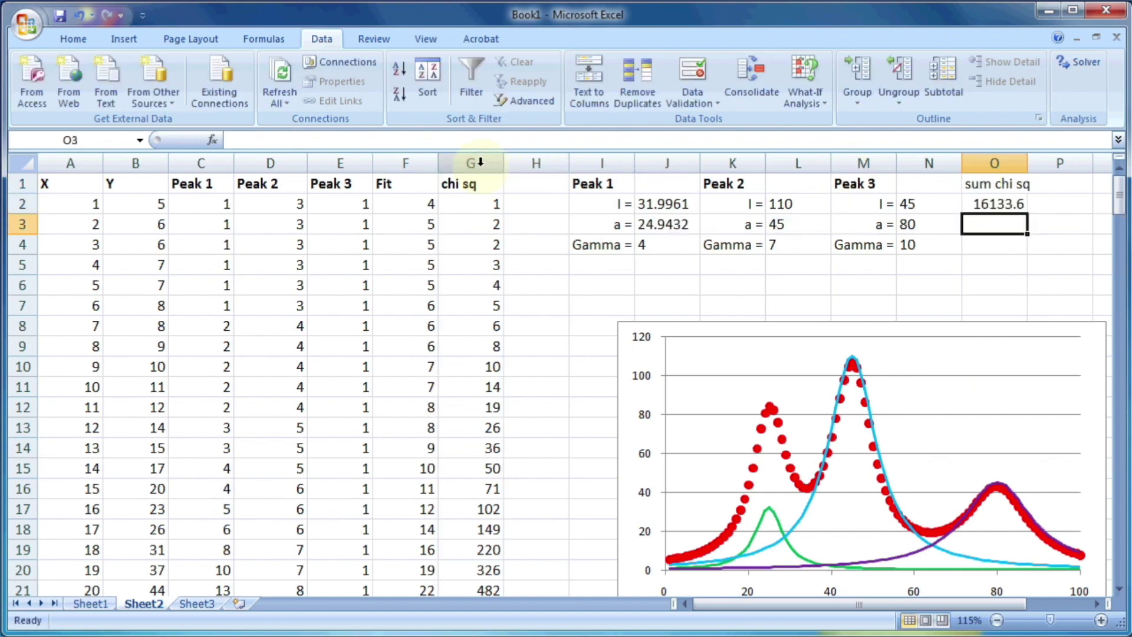
Set up Solver to minimise $O$2 by changing J2:J4, L2:L4 and N2:N5.
key("Up")
left_click(1081, 64)
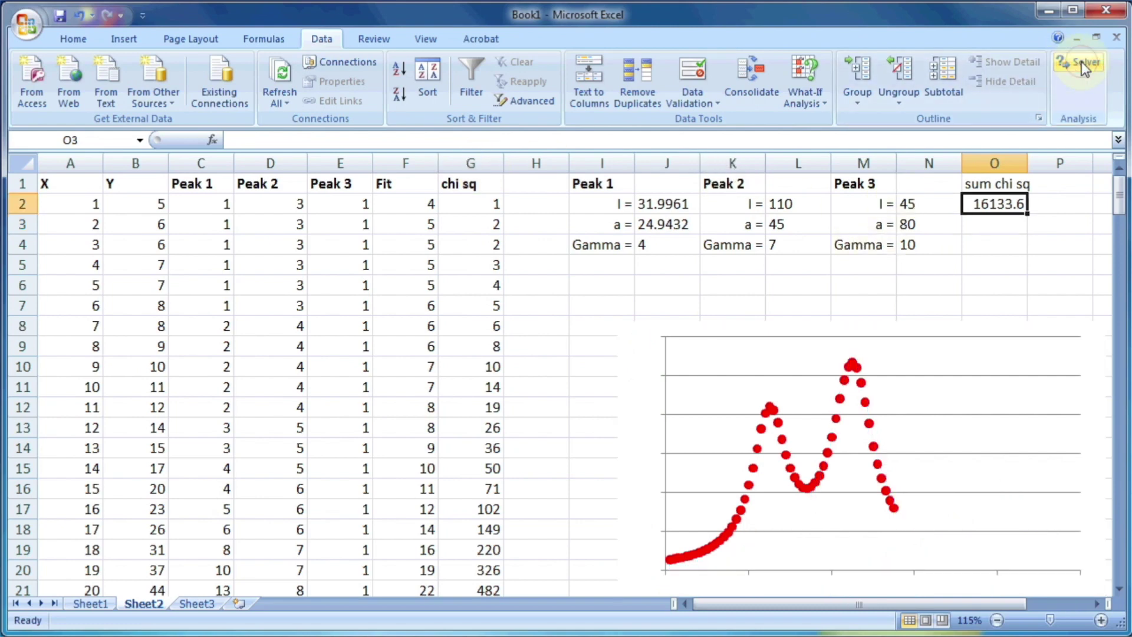
left_click(471, 337)
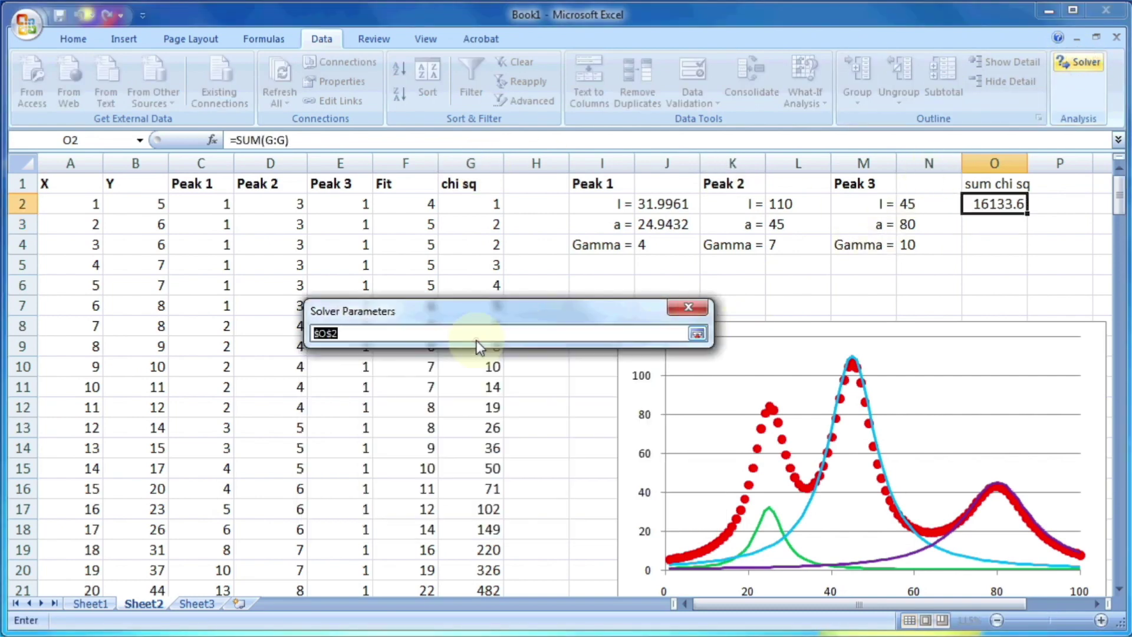
left_click(1006, 203)
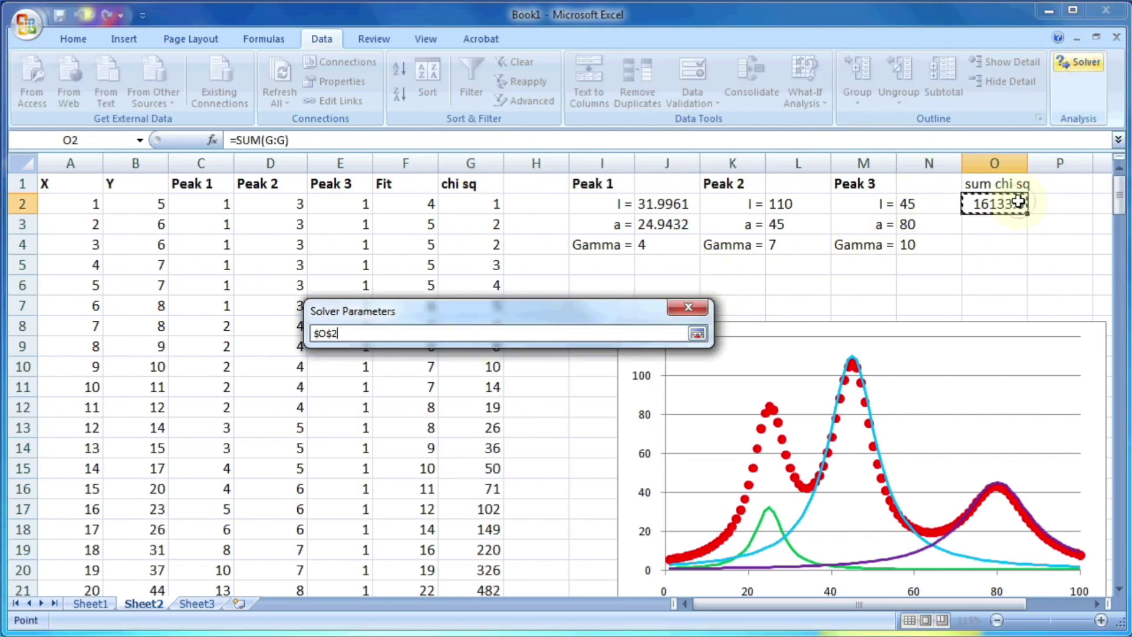
left_click(697, 333)
left_click(438, 359)
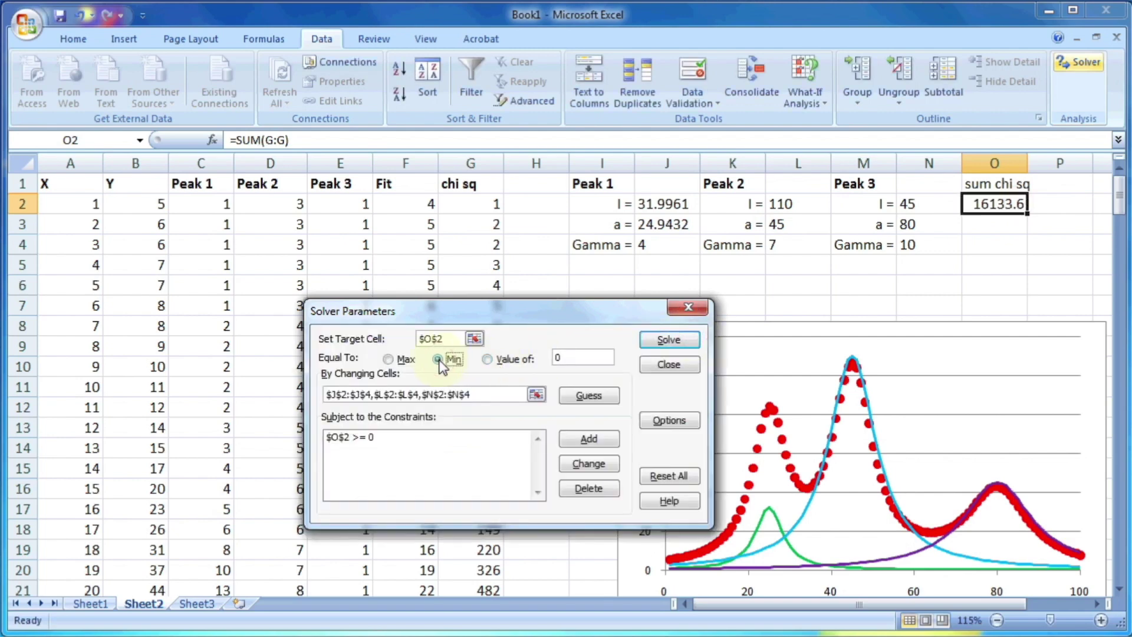
left_click(535, 395)
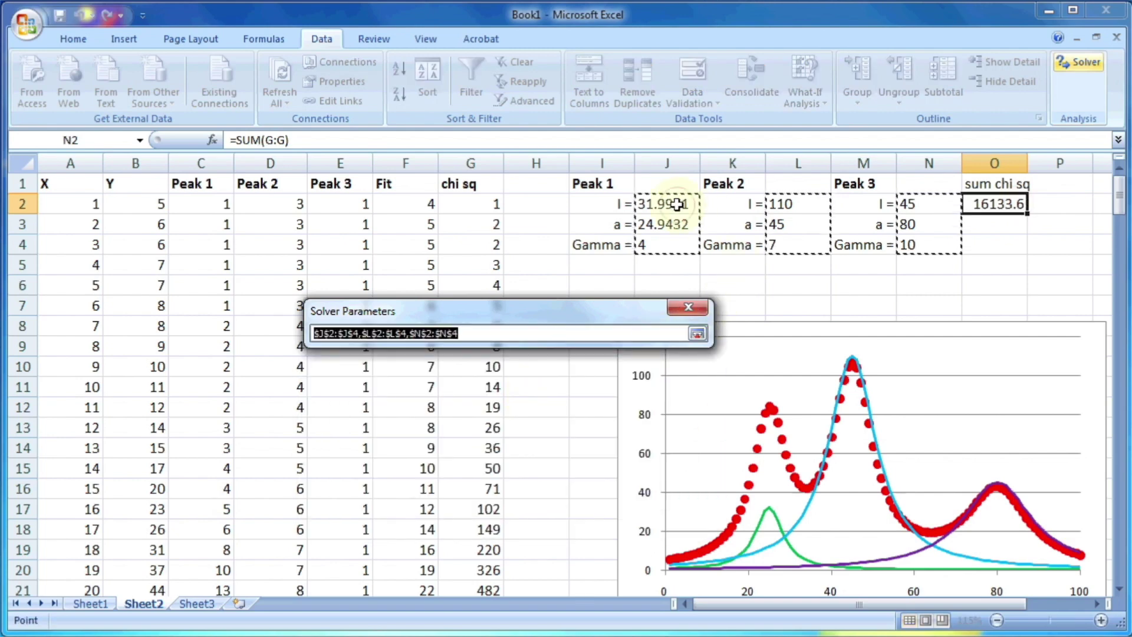
left_click_drag(669, 203, 669, 243)
left_click_drag(799, 204, 795, 244)
left_click_drag(916, 203, 923, 256)
left_click(925, 204, "ctrl")
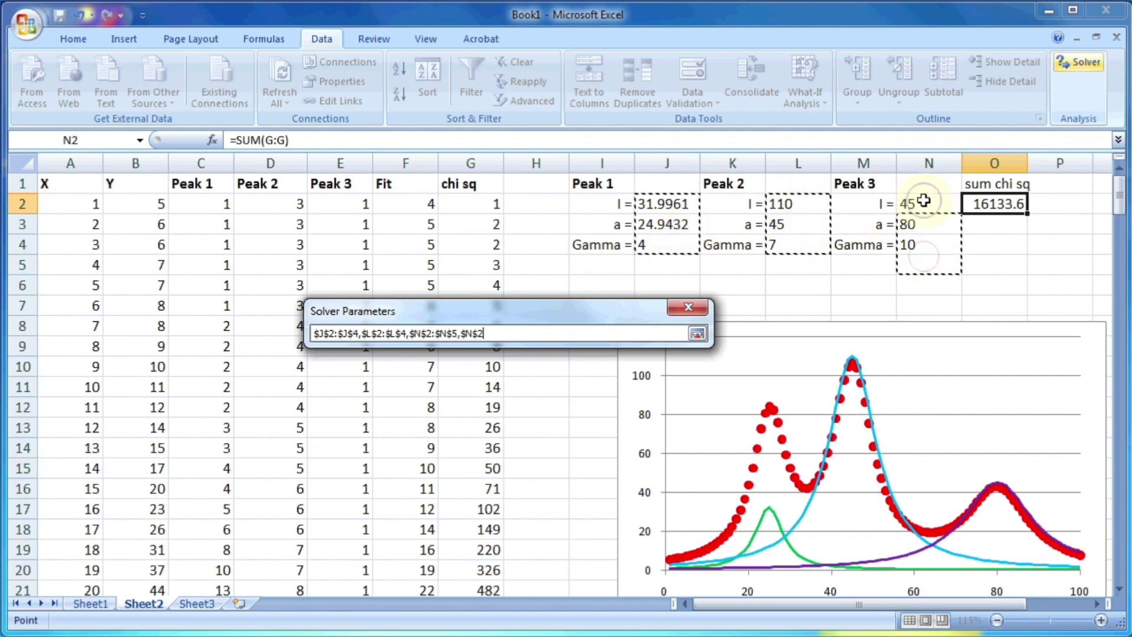
left_click(916, 203, "ctrl")
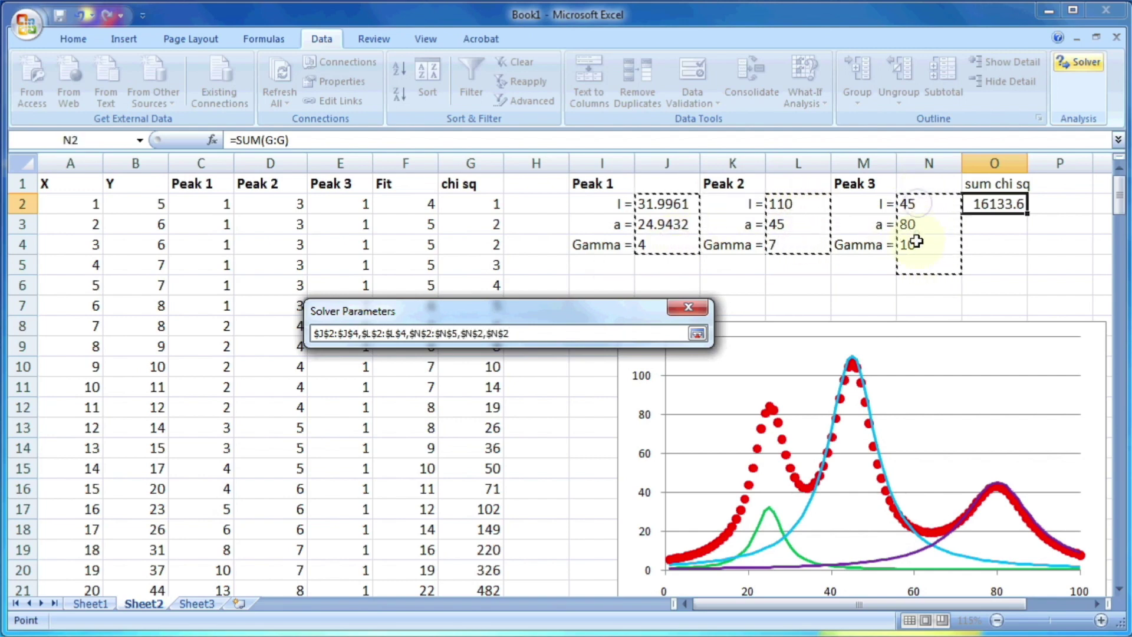
left_click(915, 262, "ctrl")
left_click(696, 333)
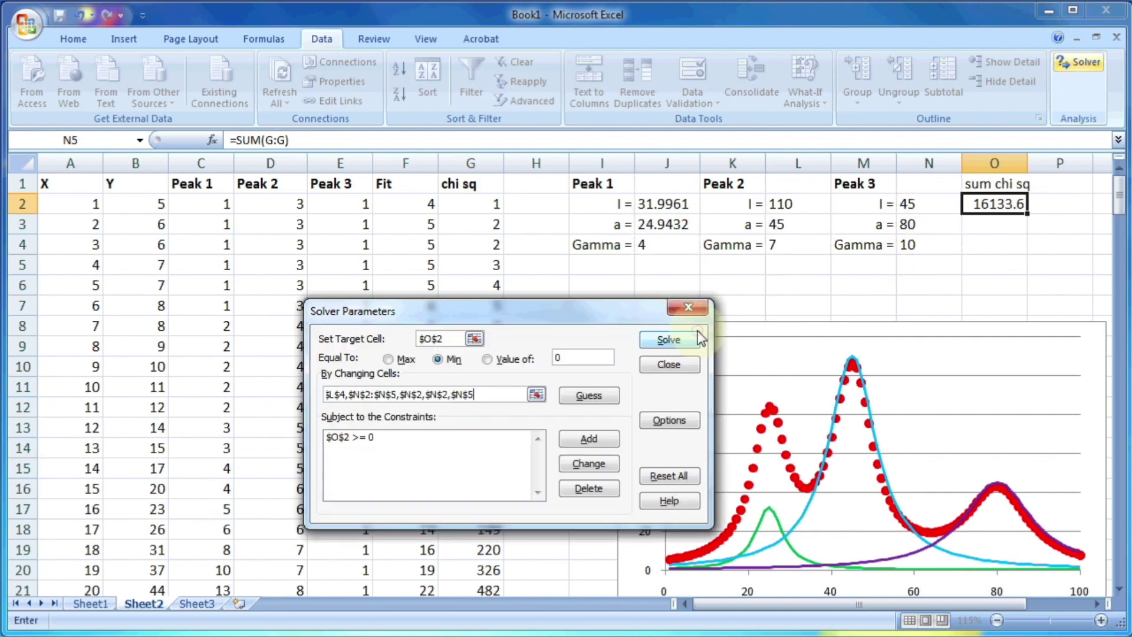
Run Solver, keep the solution, then rerun it and accept the result.
left_click(666, 339)
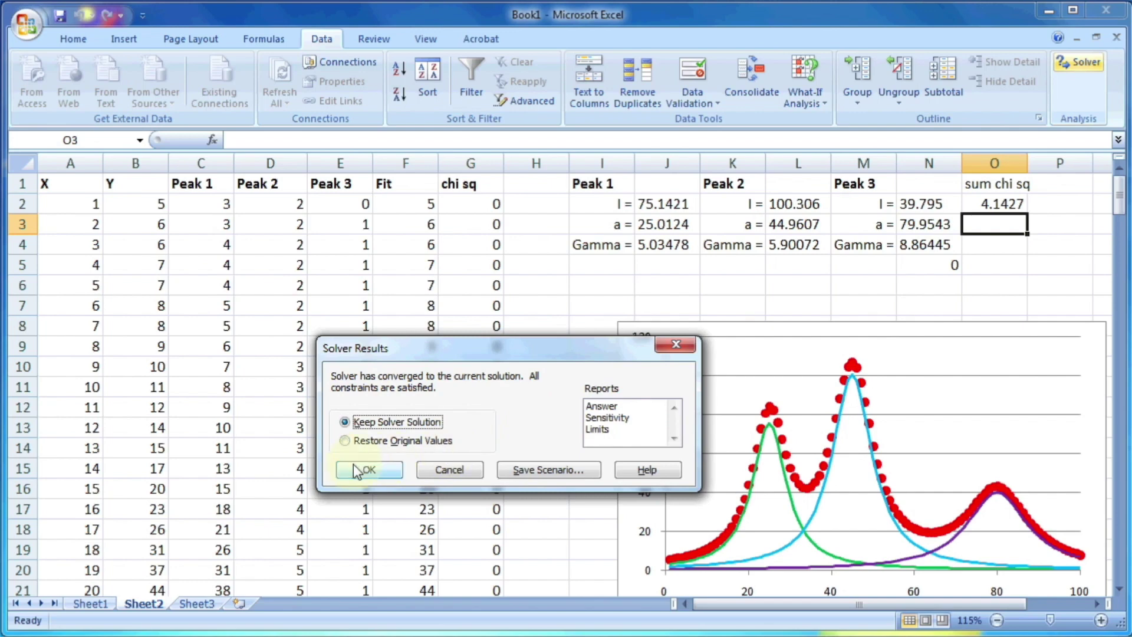
left_click(361, 470)
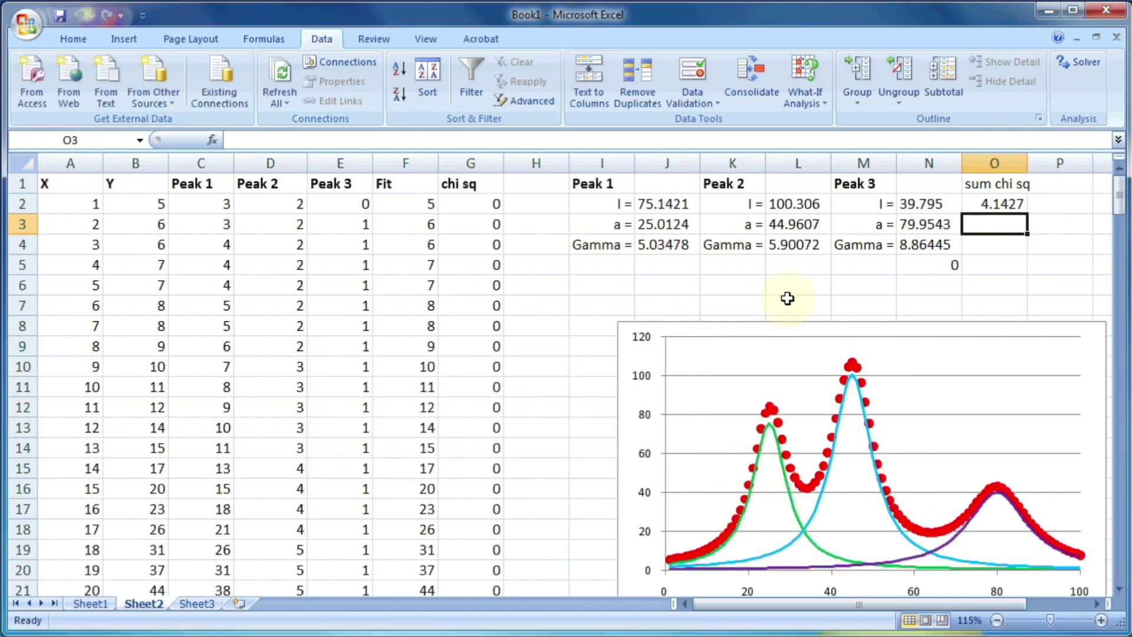
left_click(1002, 204)
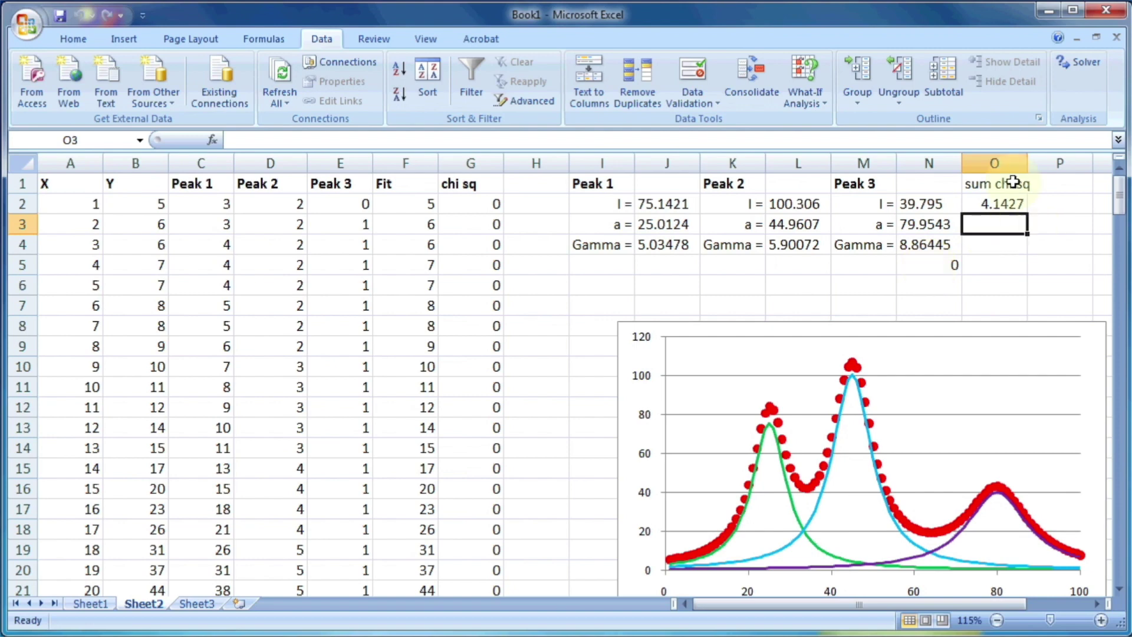
left_click(1069, 62)
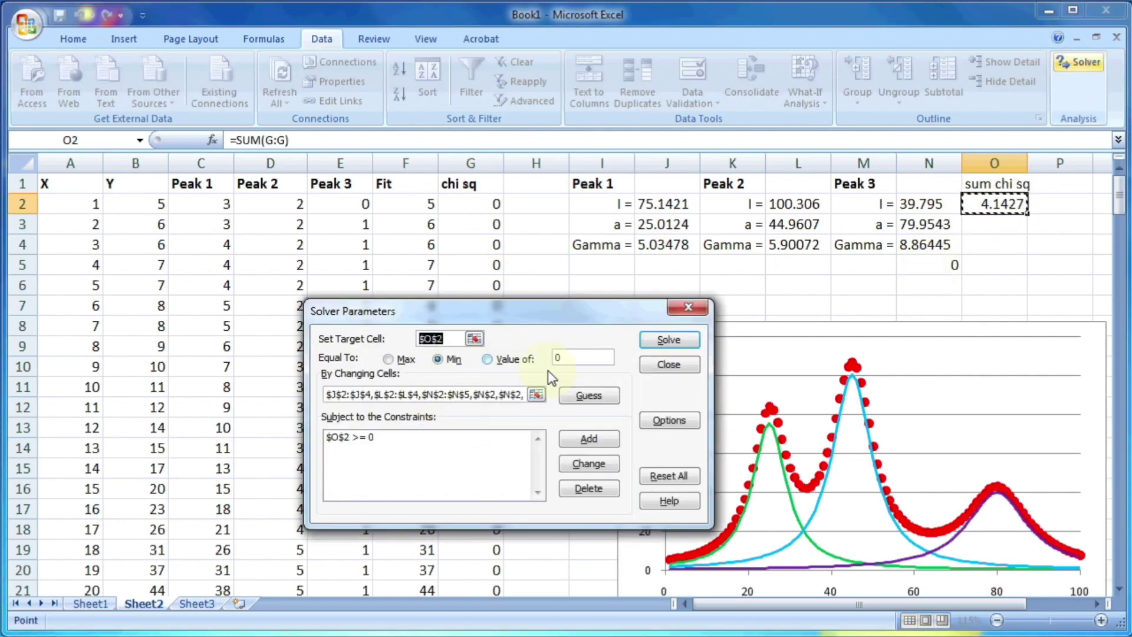
left_click(667, 342)
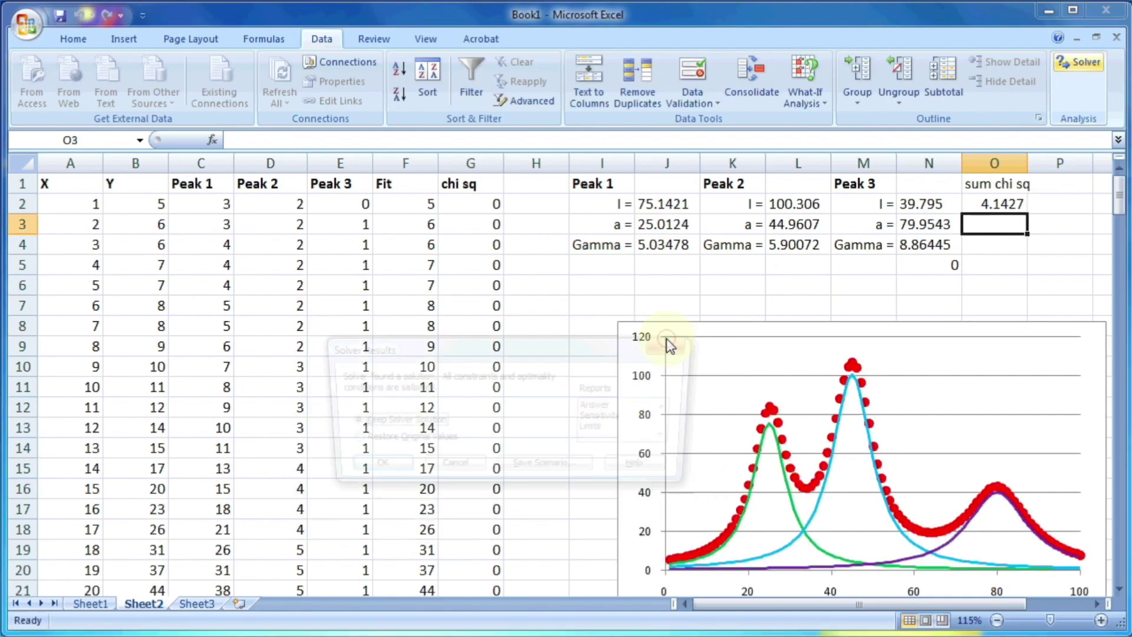
left_click(374, 471)
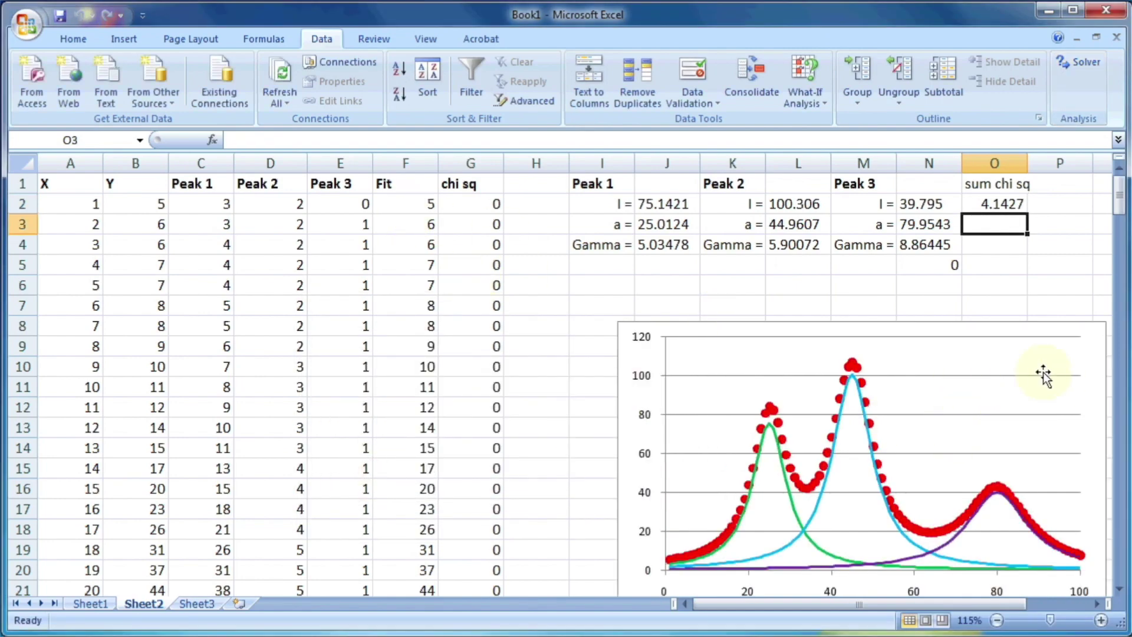
Add a Fit chart series named from F1 with X A2:A101 and Y F2:F101.
left_click(989, 345)
left_click(202, 83)
left_click(360, 487)
left_click(405, 183)
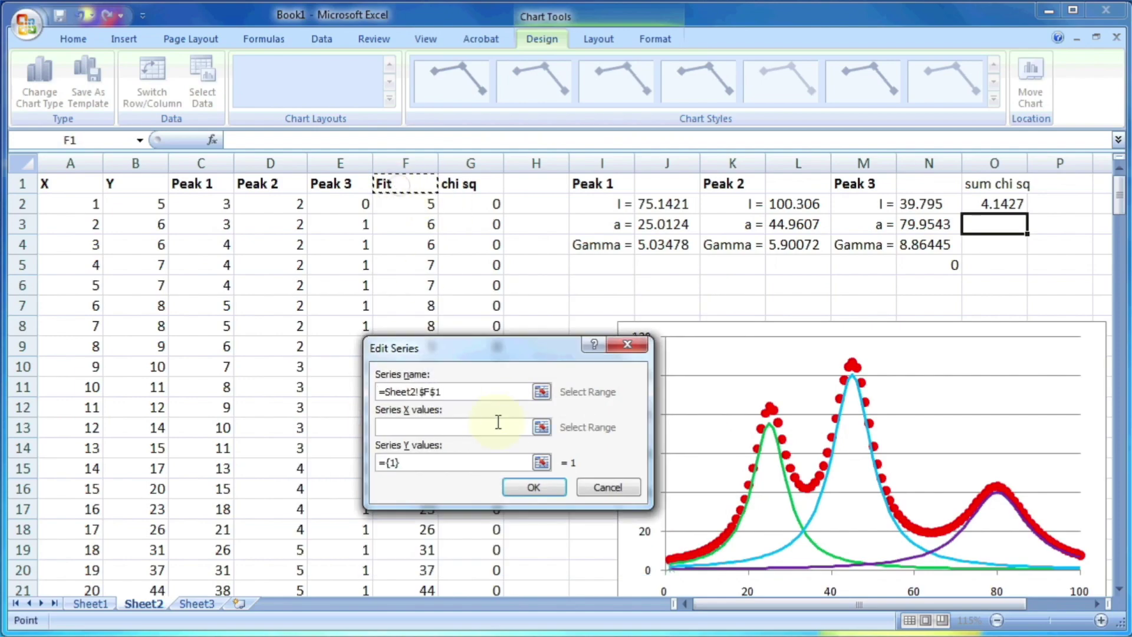
left_click_drag(89, 204, 88, 260)
left_click(541, 462)
left_click_drag(405, 260, 405, 183)
left_click(632, 377)
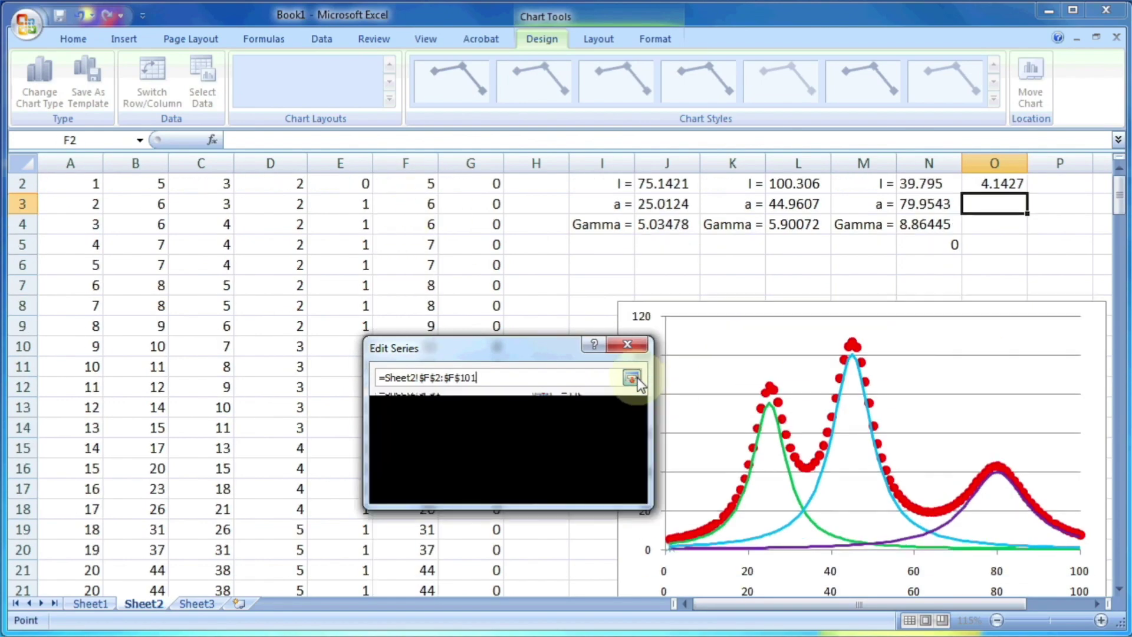
left_click(569, 490)
left_click(596, 535)
Draw the Fit series as a solid line and enlarge the chart up and left.
right_click(772, 386)
left_click(833, 538)
left_click(221, 138)
left_click(224, 181)
left_click(289, 158)
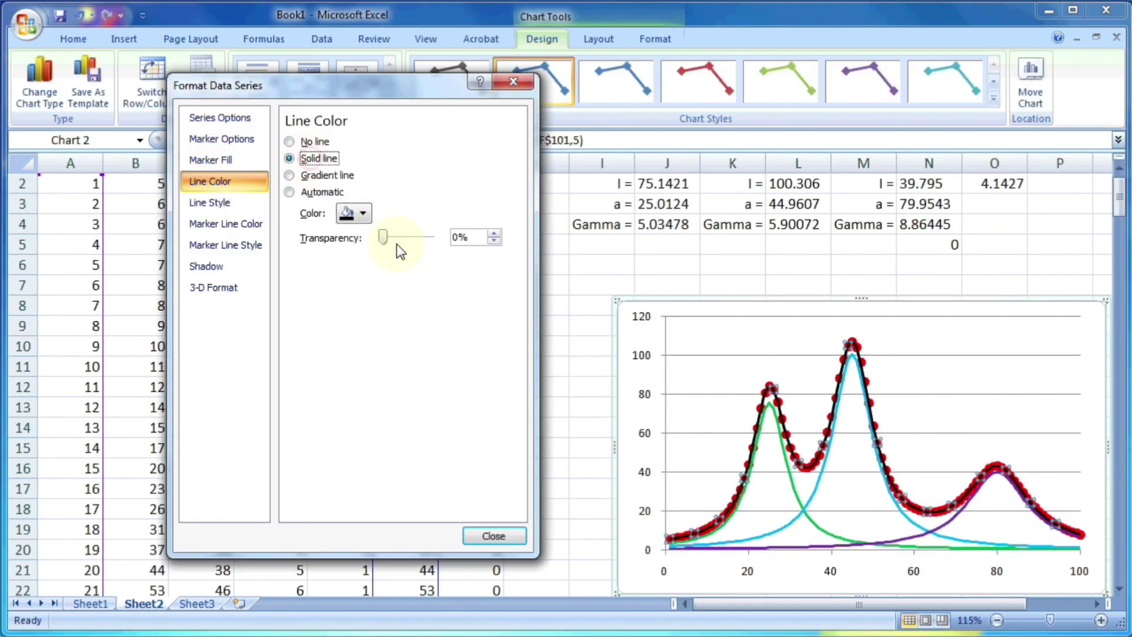
left_click(493, 535)
left_click(988, 382)
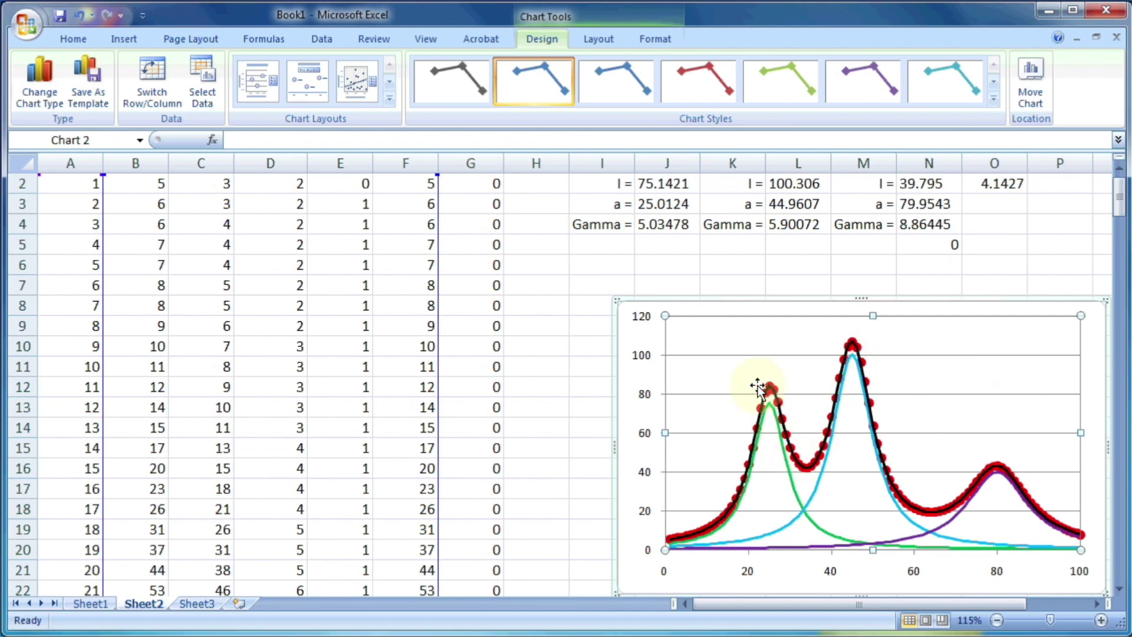
left_click_drag(616, 300, 513, 233)
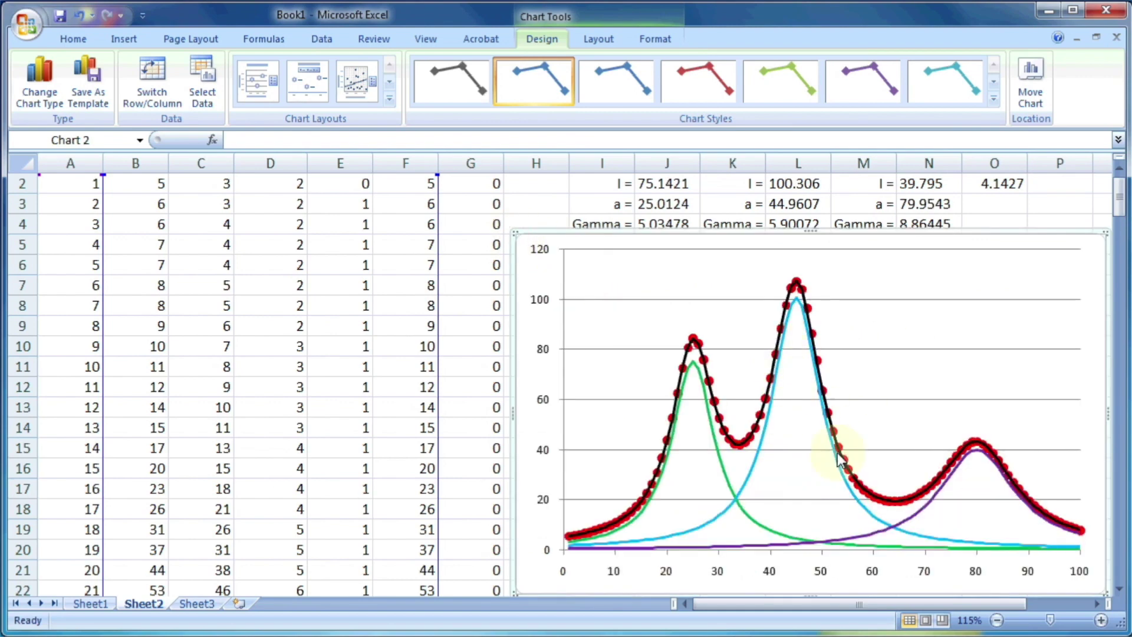
Change the Peak 1 series chart type to a filled area.
left_click_drag(678, 183, 678, 203)
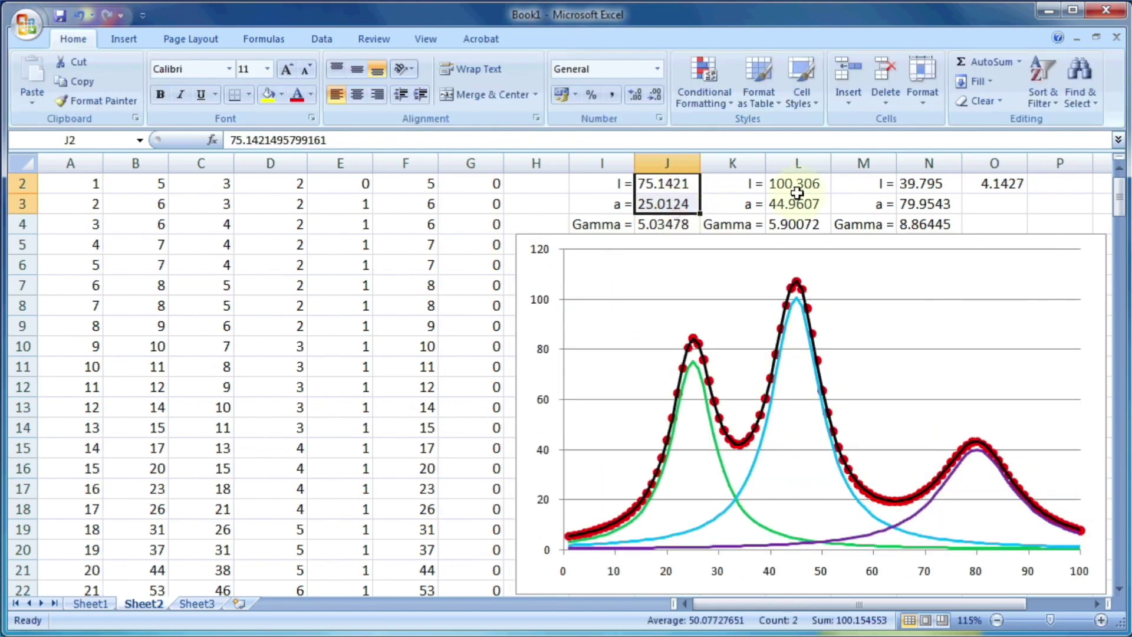
left_click_drag(796, 190, 797, 205)
left_click(719, 451)
right_click(719, 451)
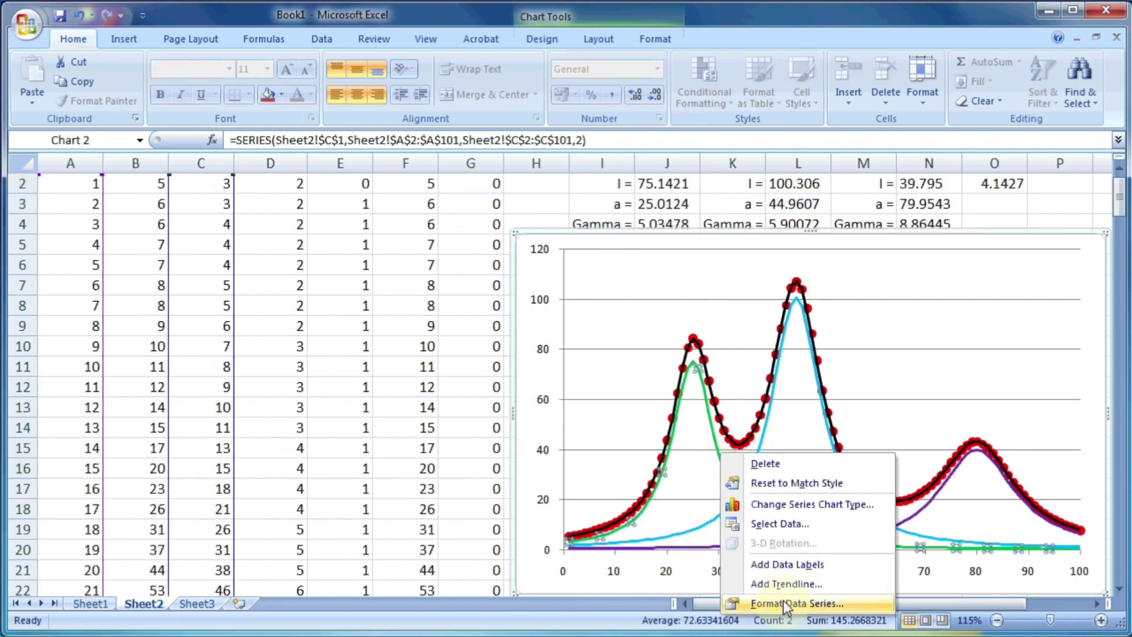
left_click(792, 505)
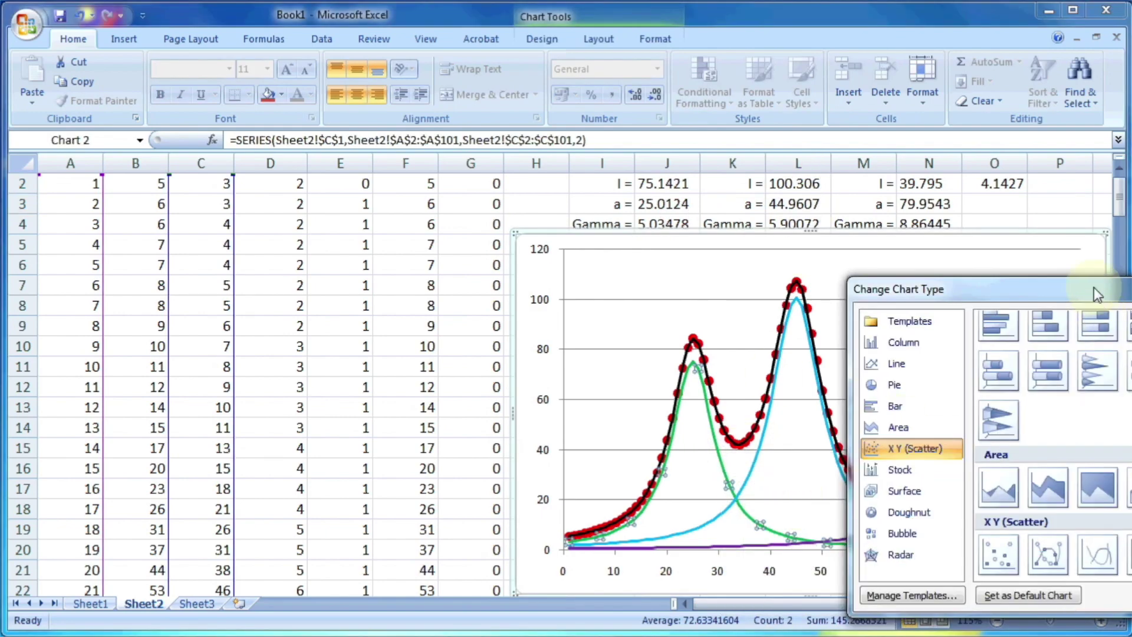
left_click_drag(1097, 292, 302, 183)
left_click(253, 383)
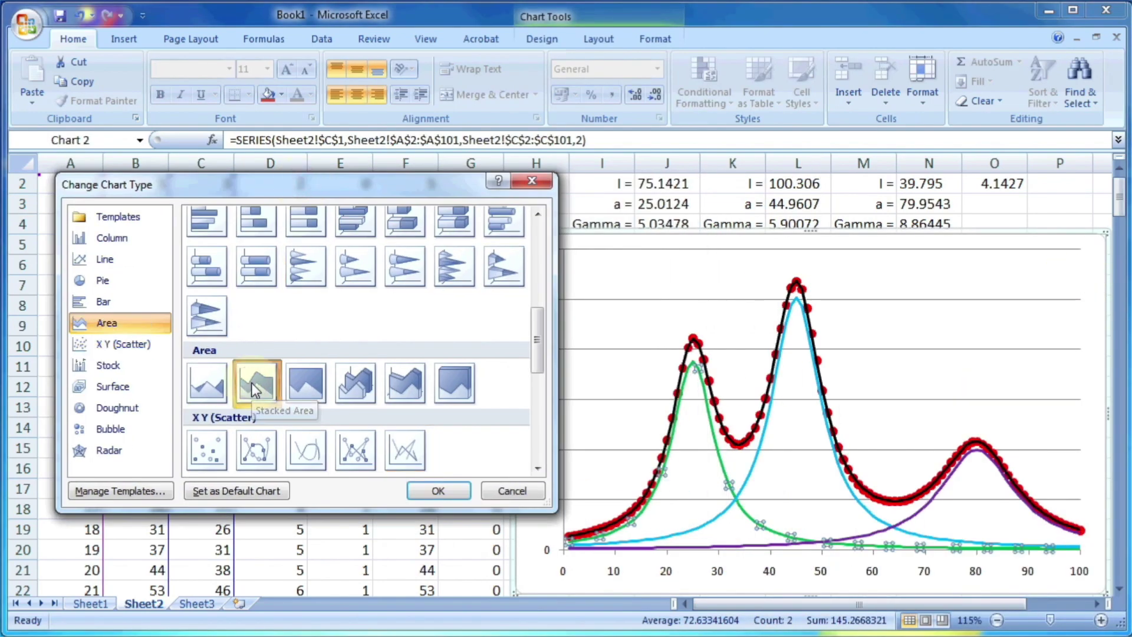
left_click(438, 493)
Give the Peak 1 area a solid light green fill.
right_click(713, 461)
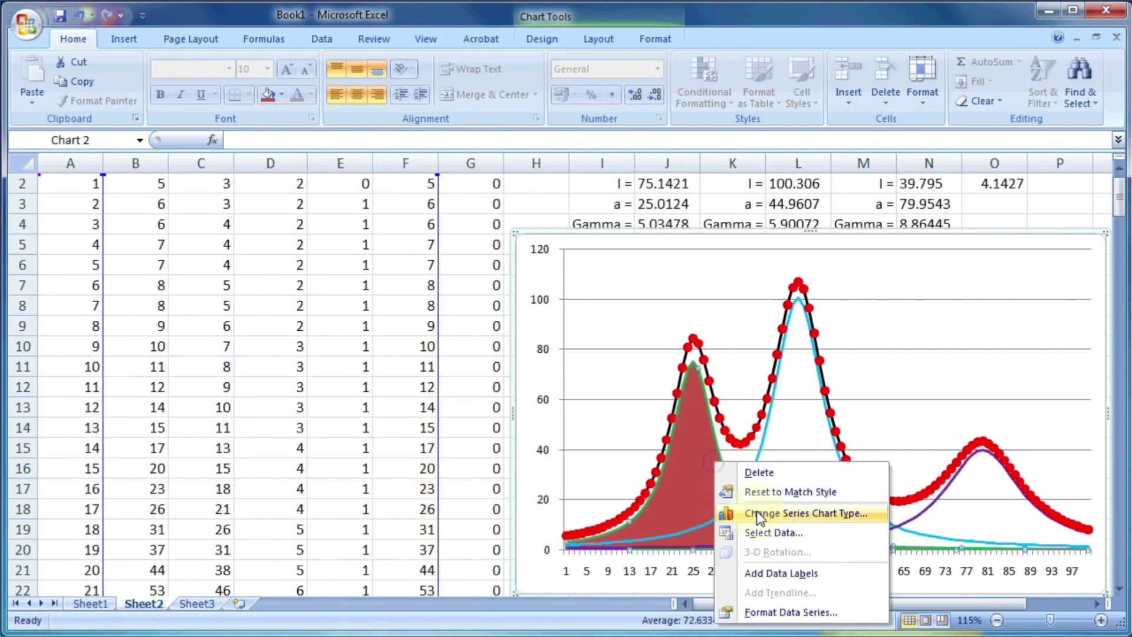
left_click(790, 611)
left_click(204, 141)
left_click(283, 158)
left_click(356, 235)
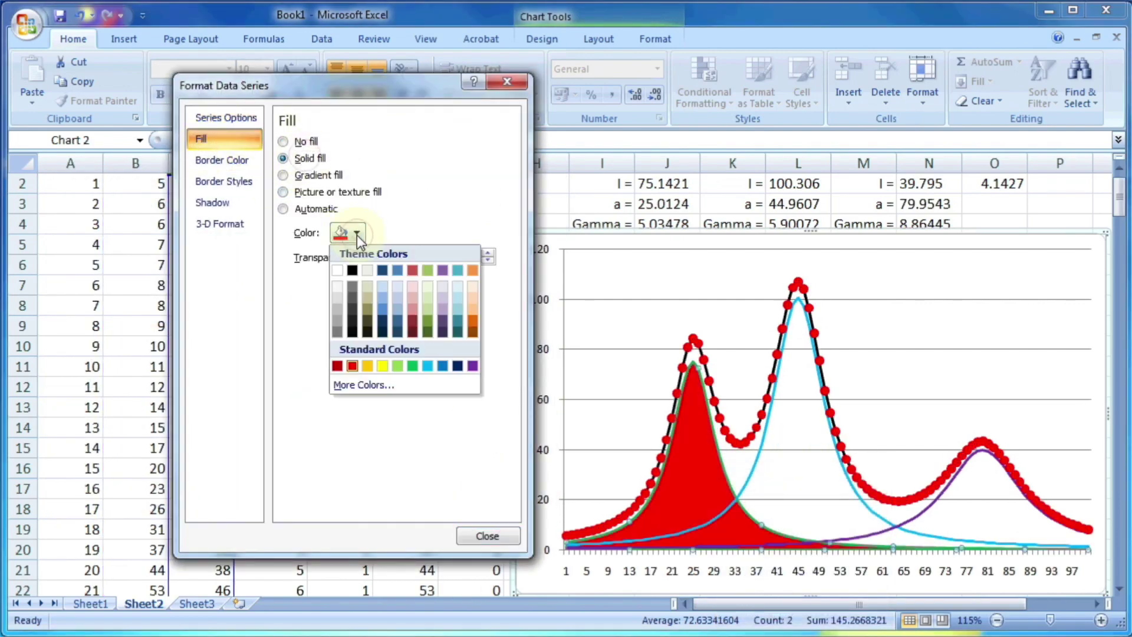
left_click(397, 367)
left_click(486, 535)
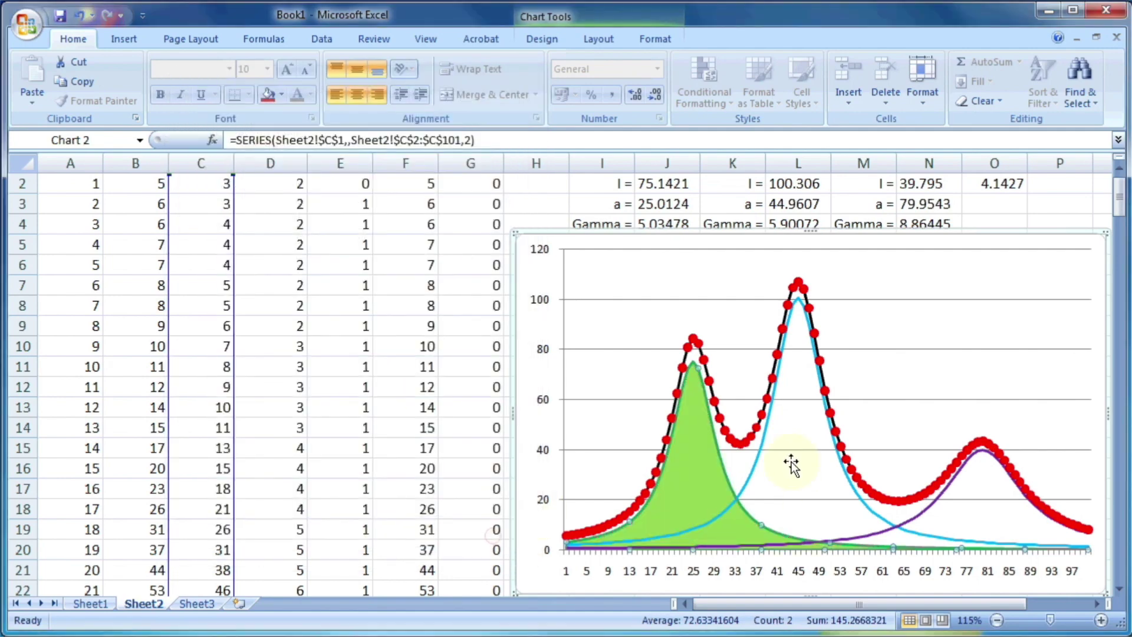
Change the Peak 2 series chart type to a filled area.
left_click(837, 604)
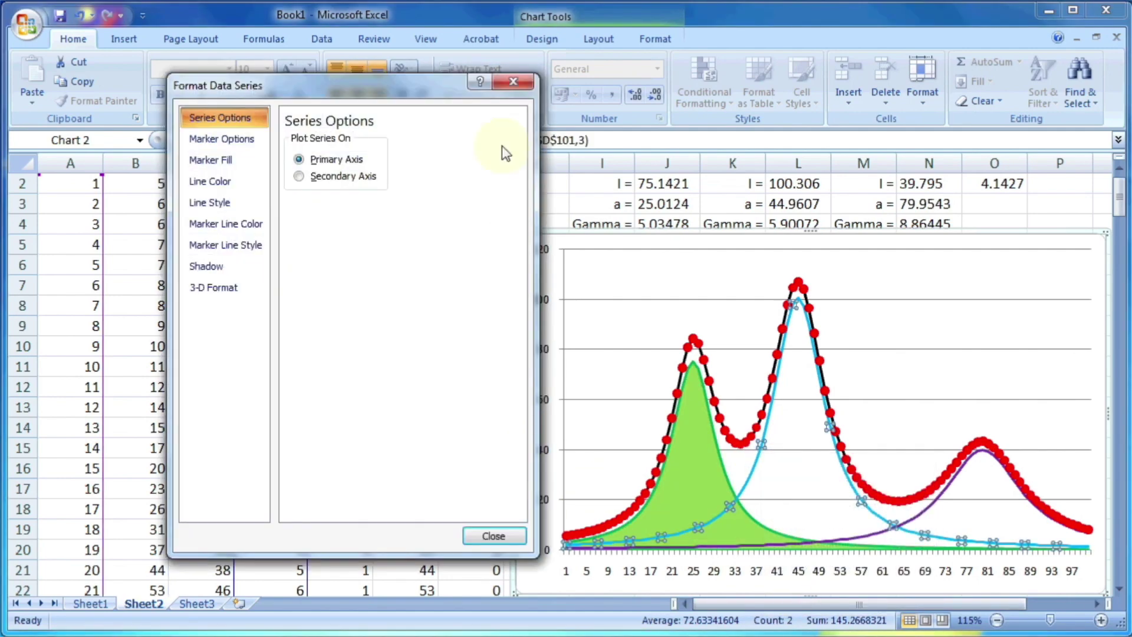
left_click(518, 81)
right_click(770, 439)
left_click(814, 481)
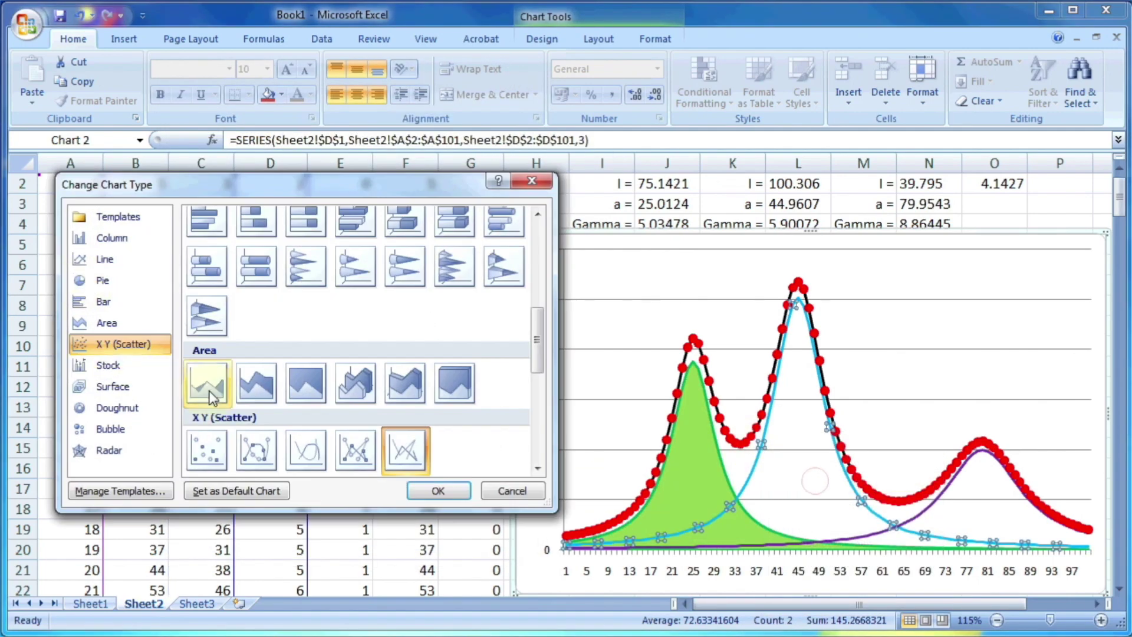
left_click(258, 383)
left_click(451, 491)
right_click(938, 496)
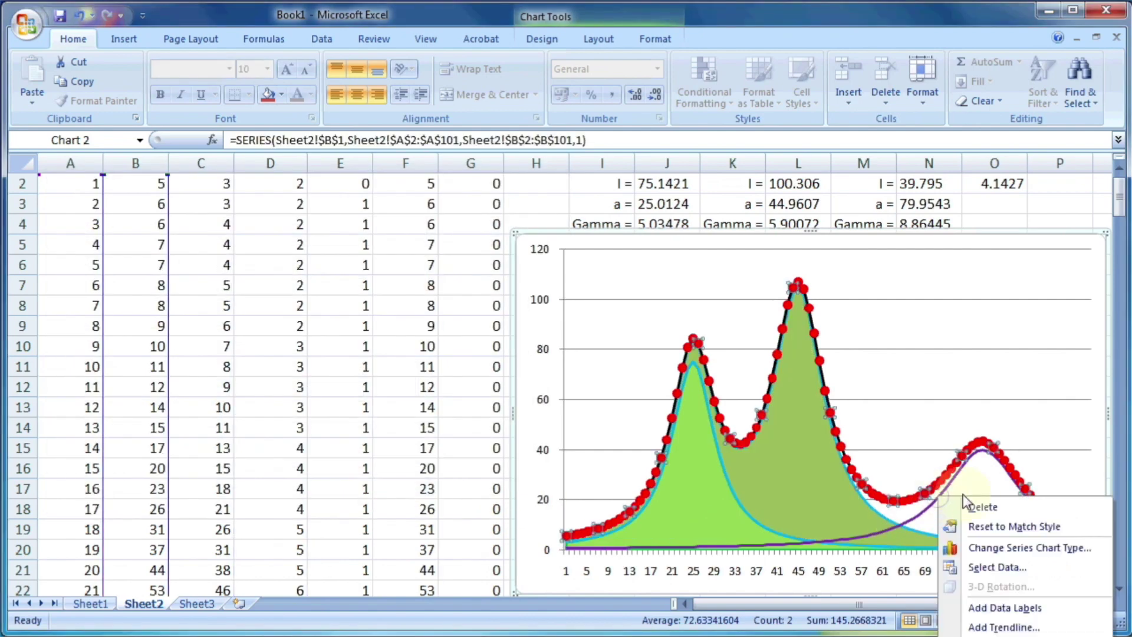
key("Escape")
right_click(937, 502)
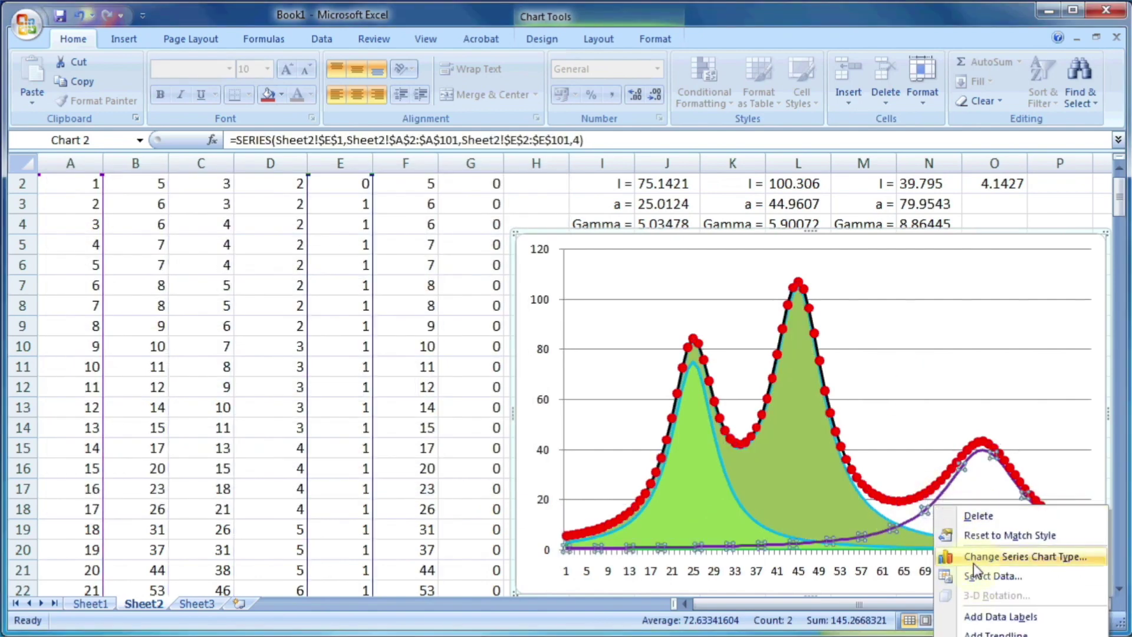